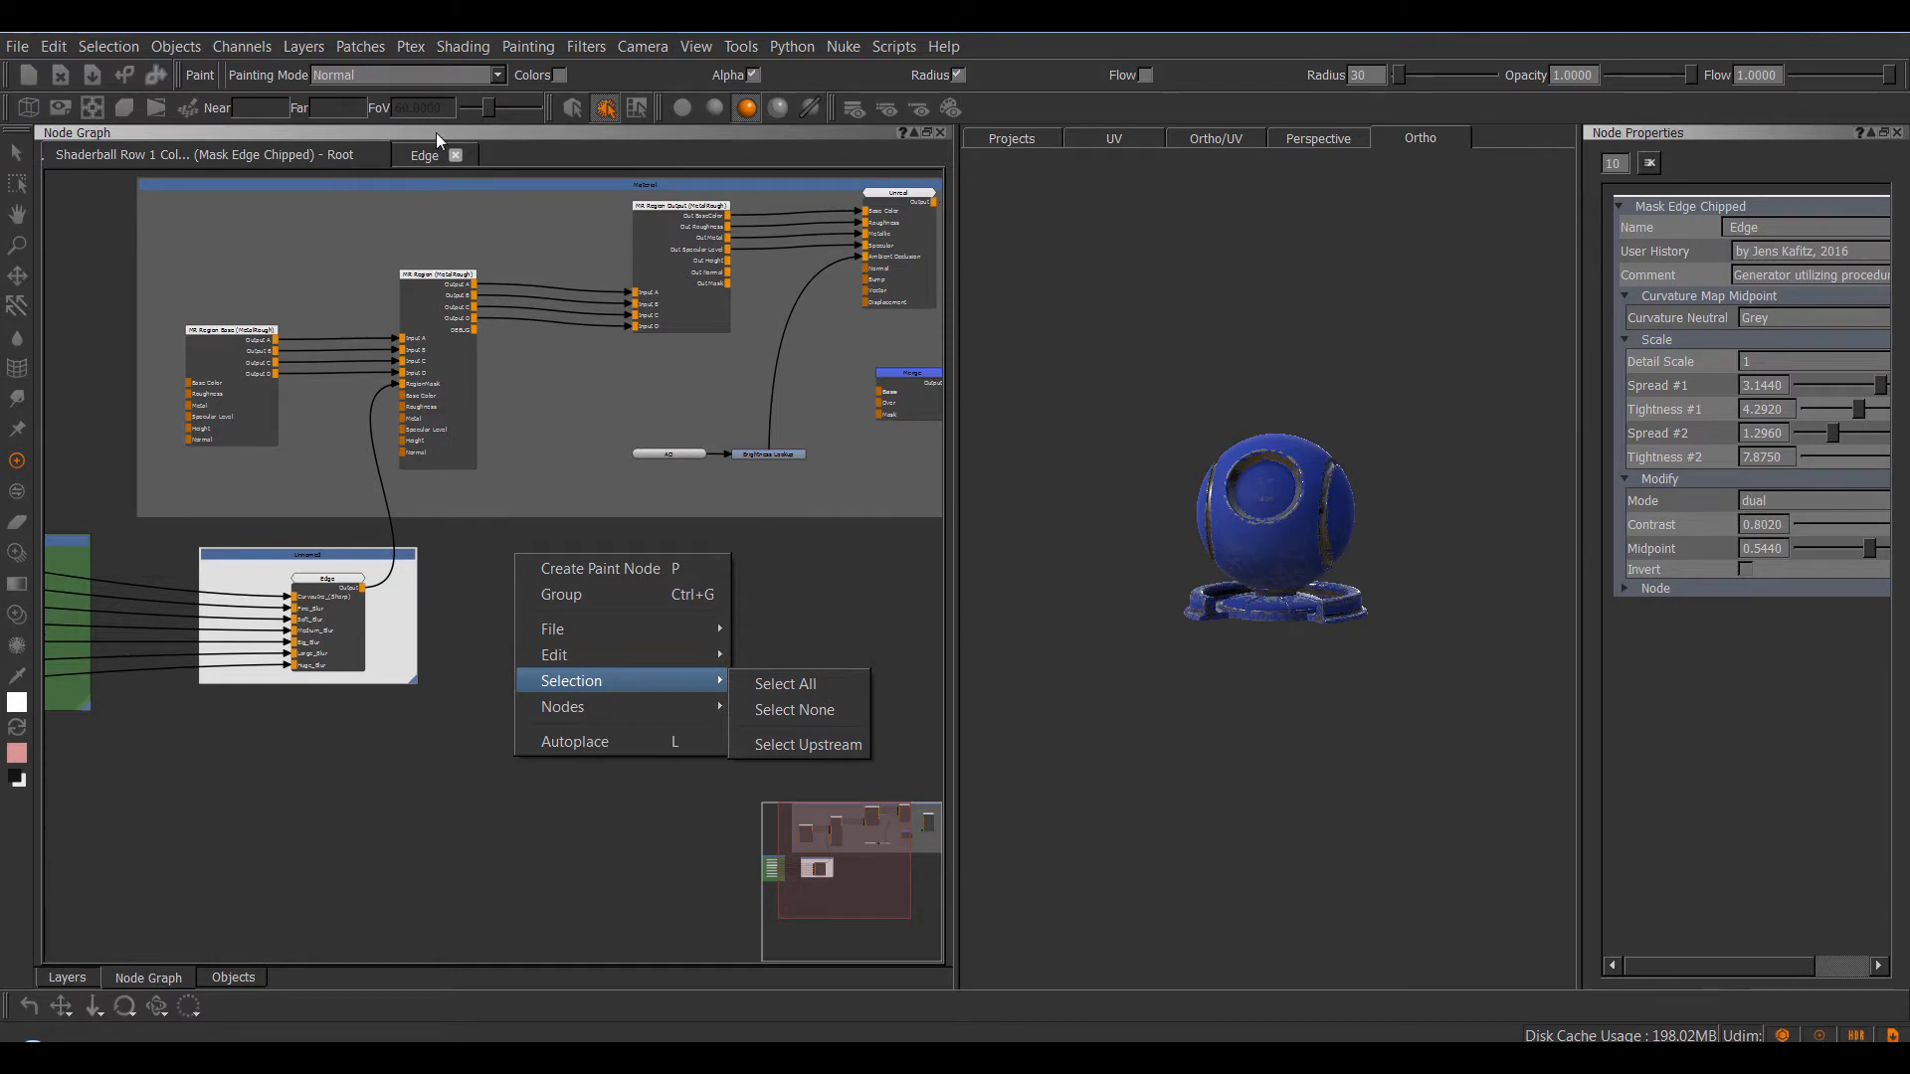
- Open the Edge group's internal node graph and select all nodes inside it
click(424, 155)
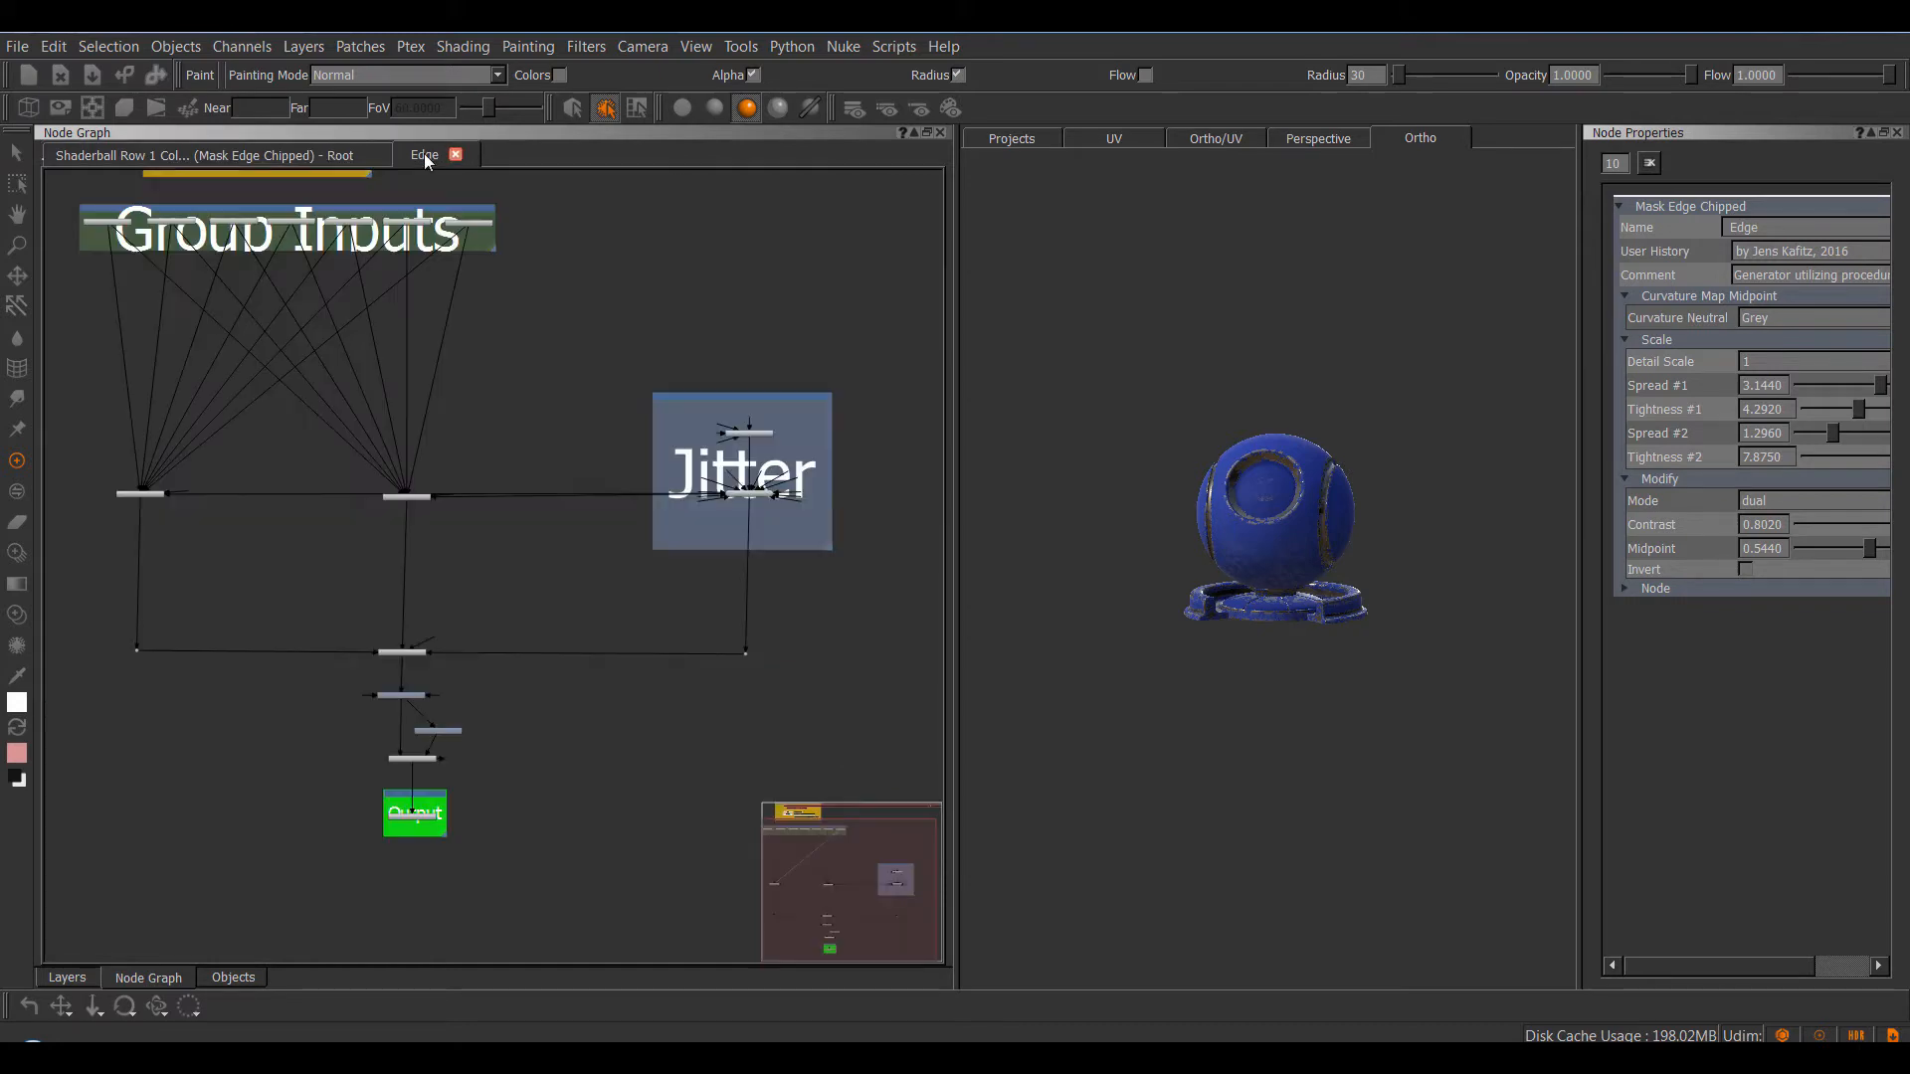
right_click(631, 267)
mouse_move(697, 390)
click(907, 393)
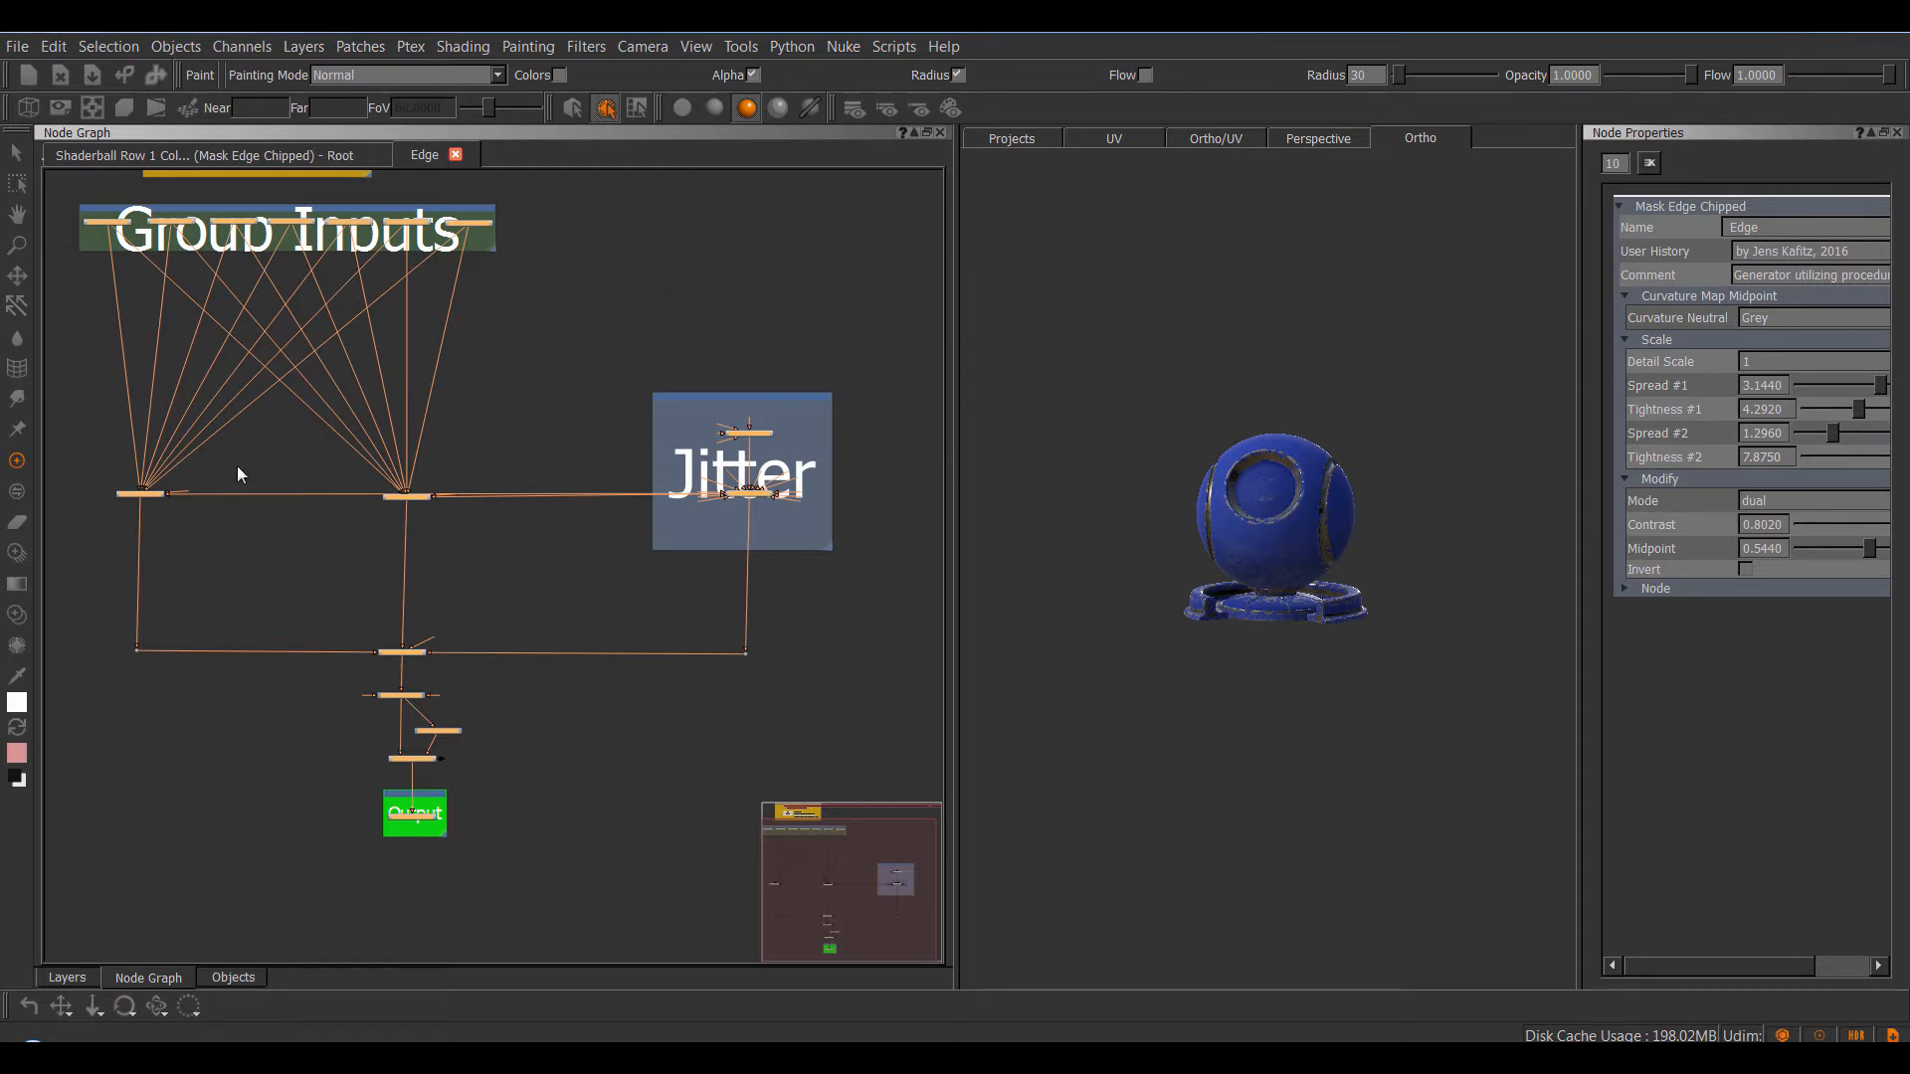
- Return to the root node graph and select the MR Region Output (MetalRough) node together with everything upstream of it
click(250, 155)
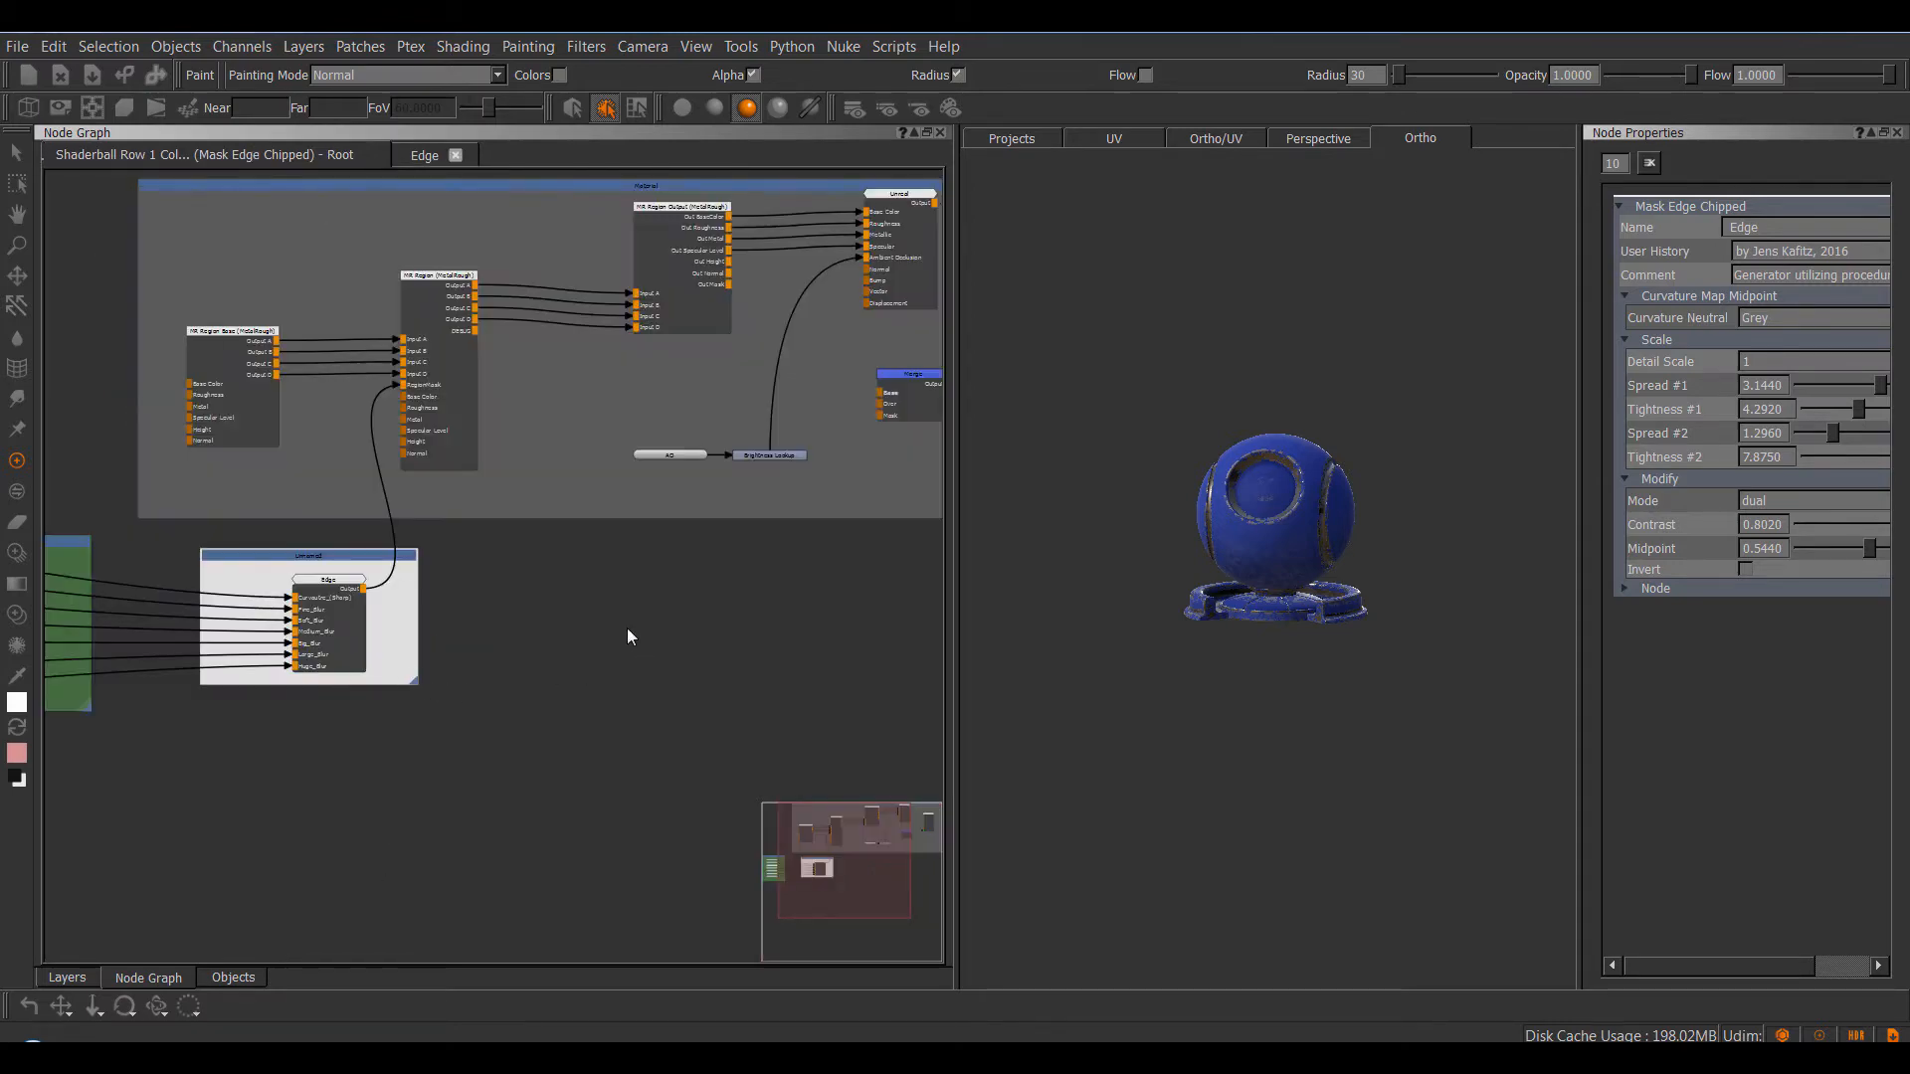
middle_drag(648, 617, 509, 835)
scroll(575, 394, up, 3)
click(551, 456)
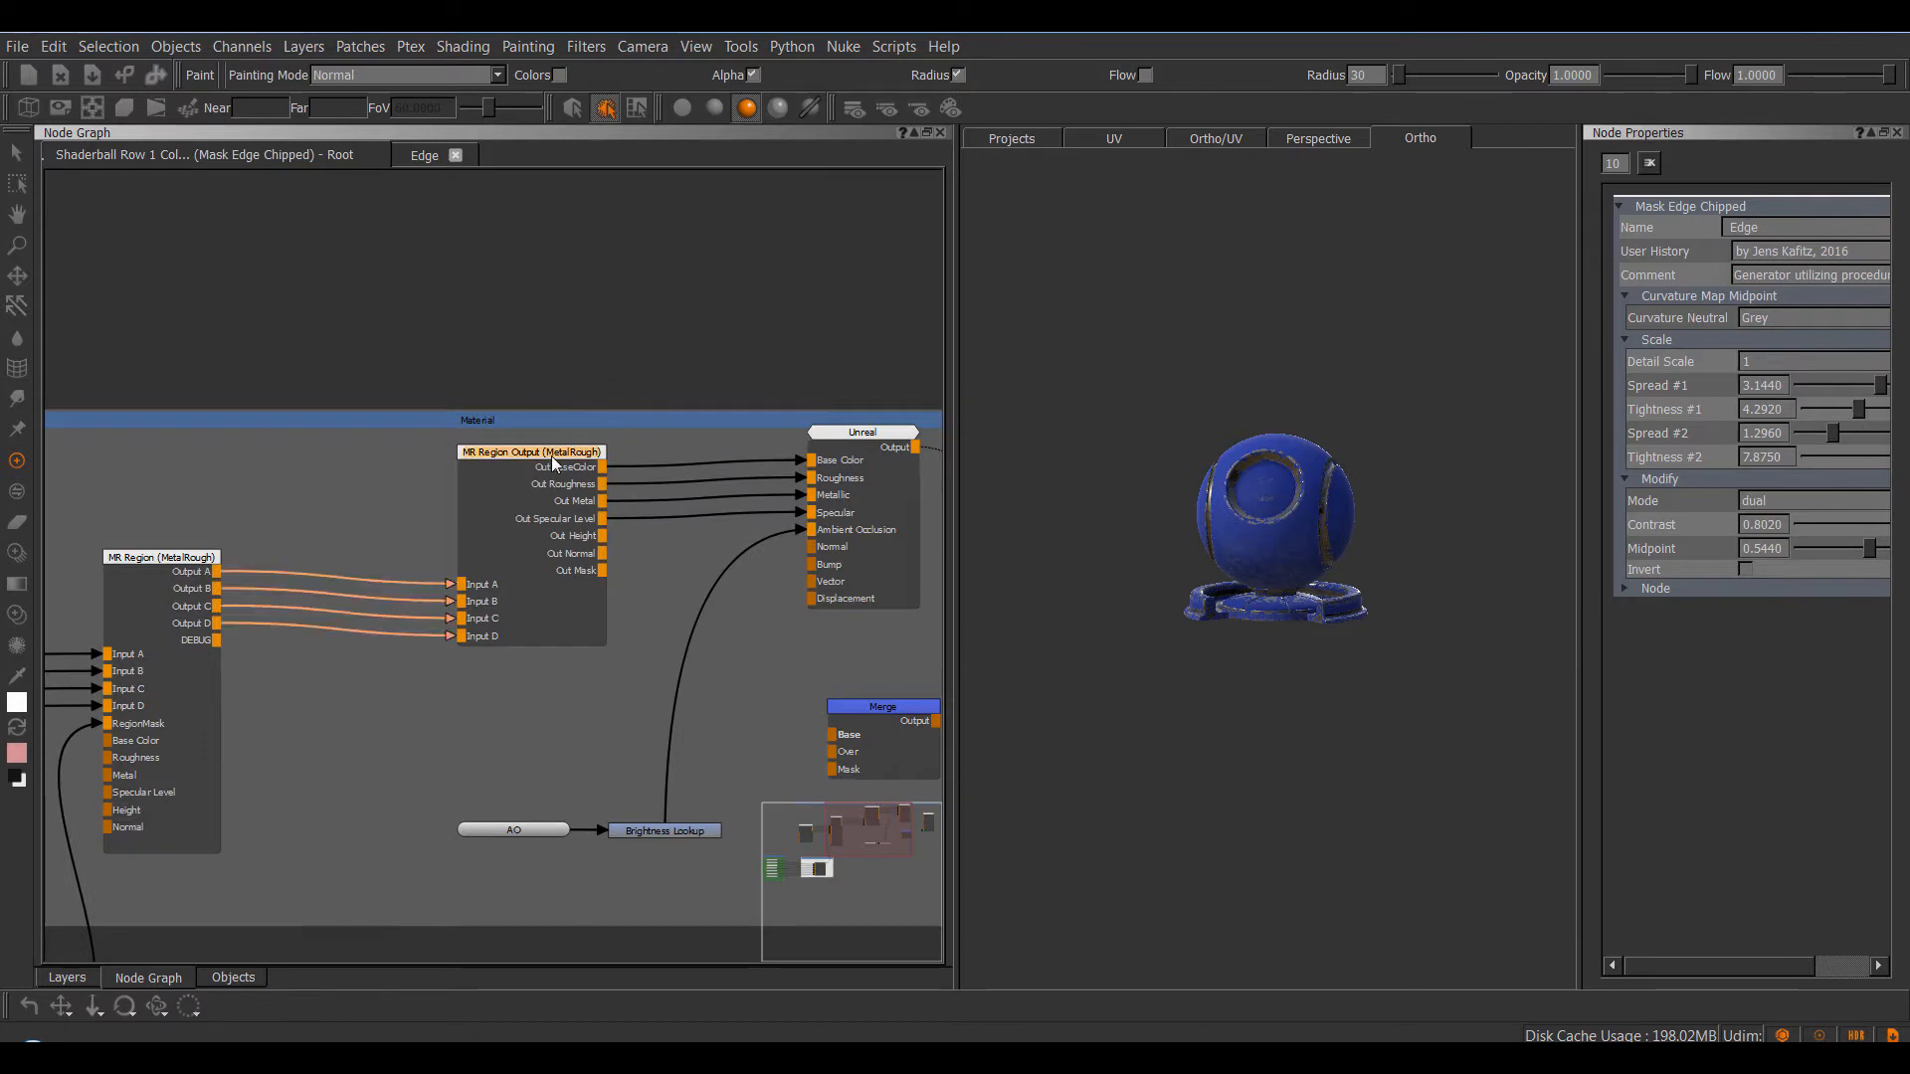
right_click(551, 456)
mouse_move(727, 581)
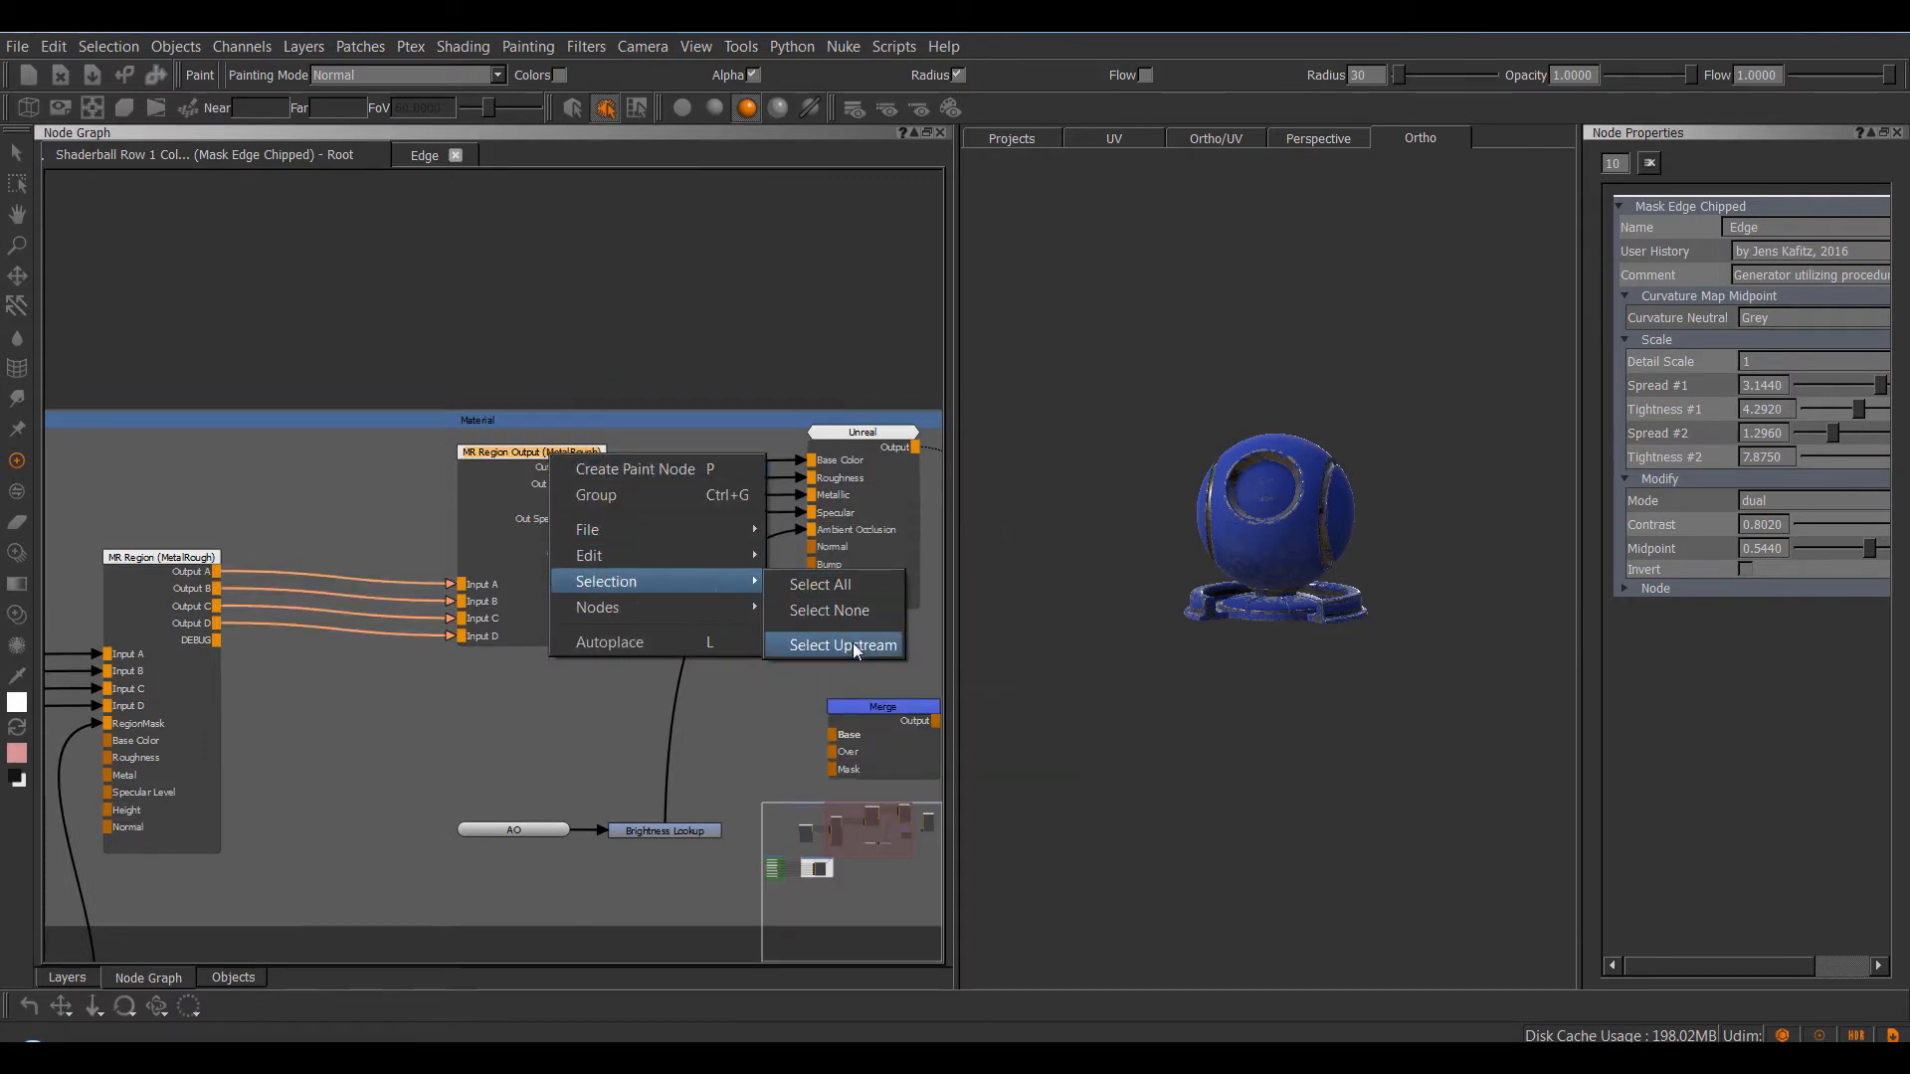
click(851, 643)
middle_drag(366, 357, 651, 252)
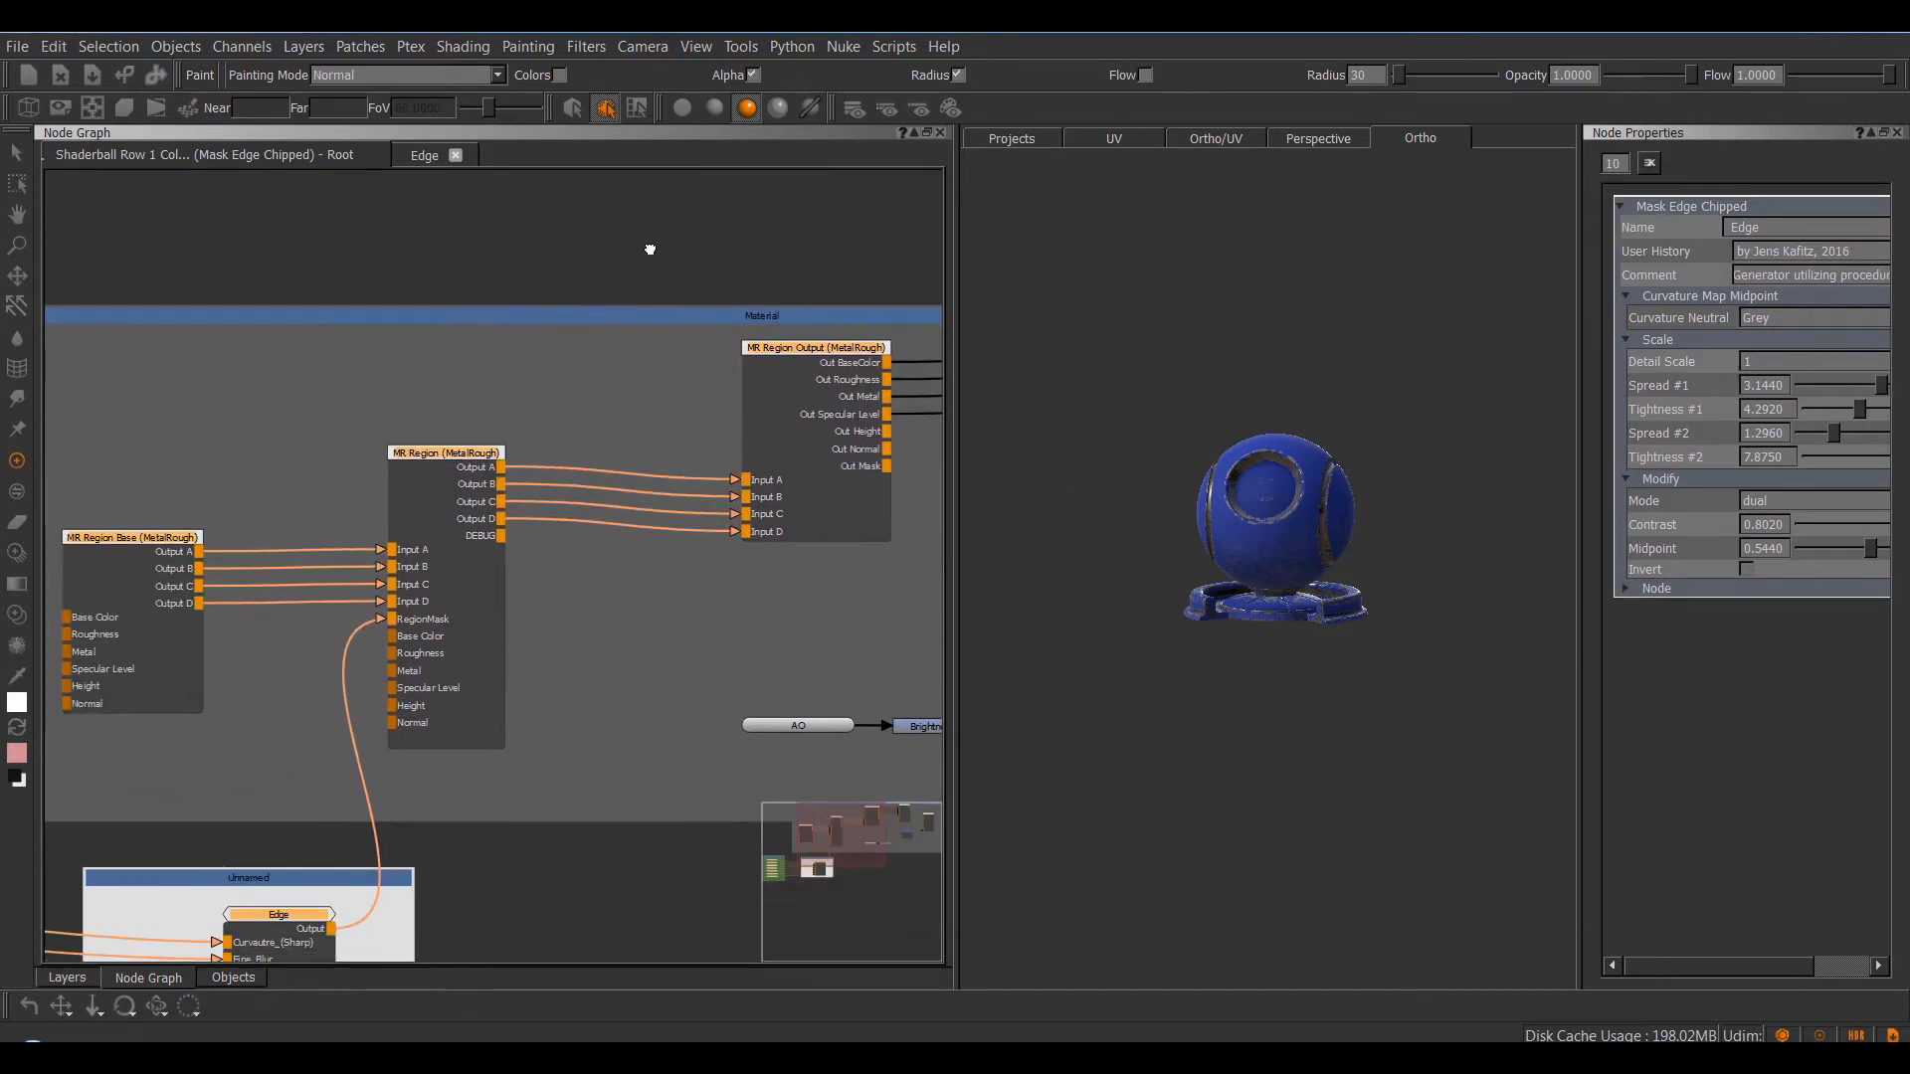
scroll(696, 268, down, 5)
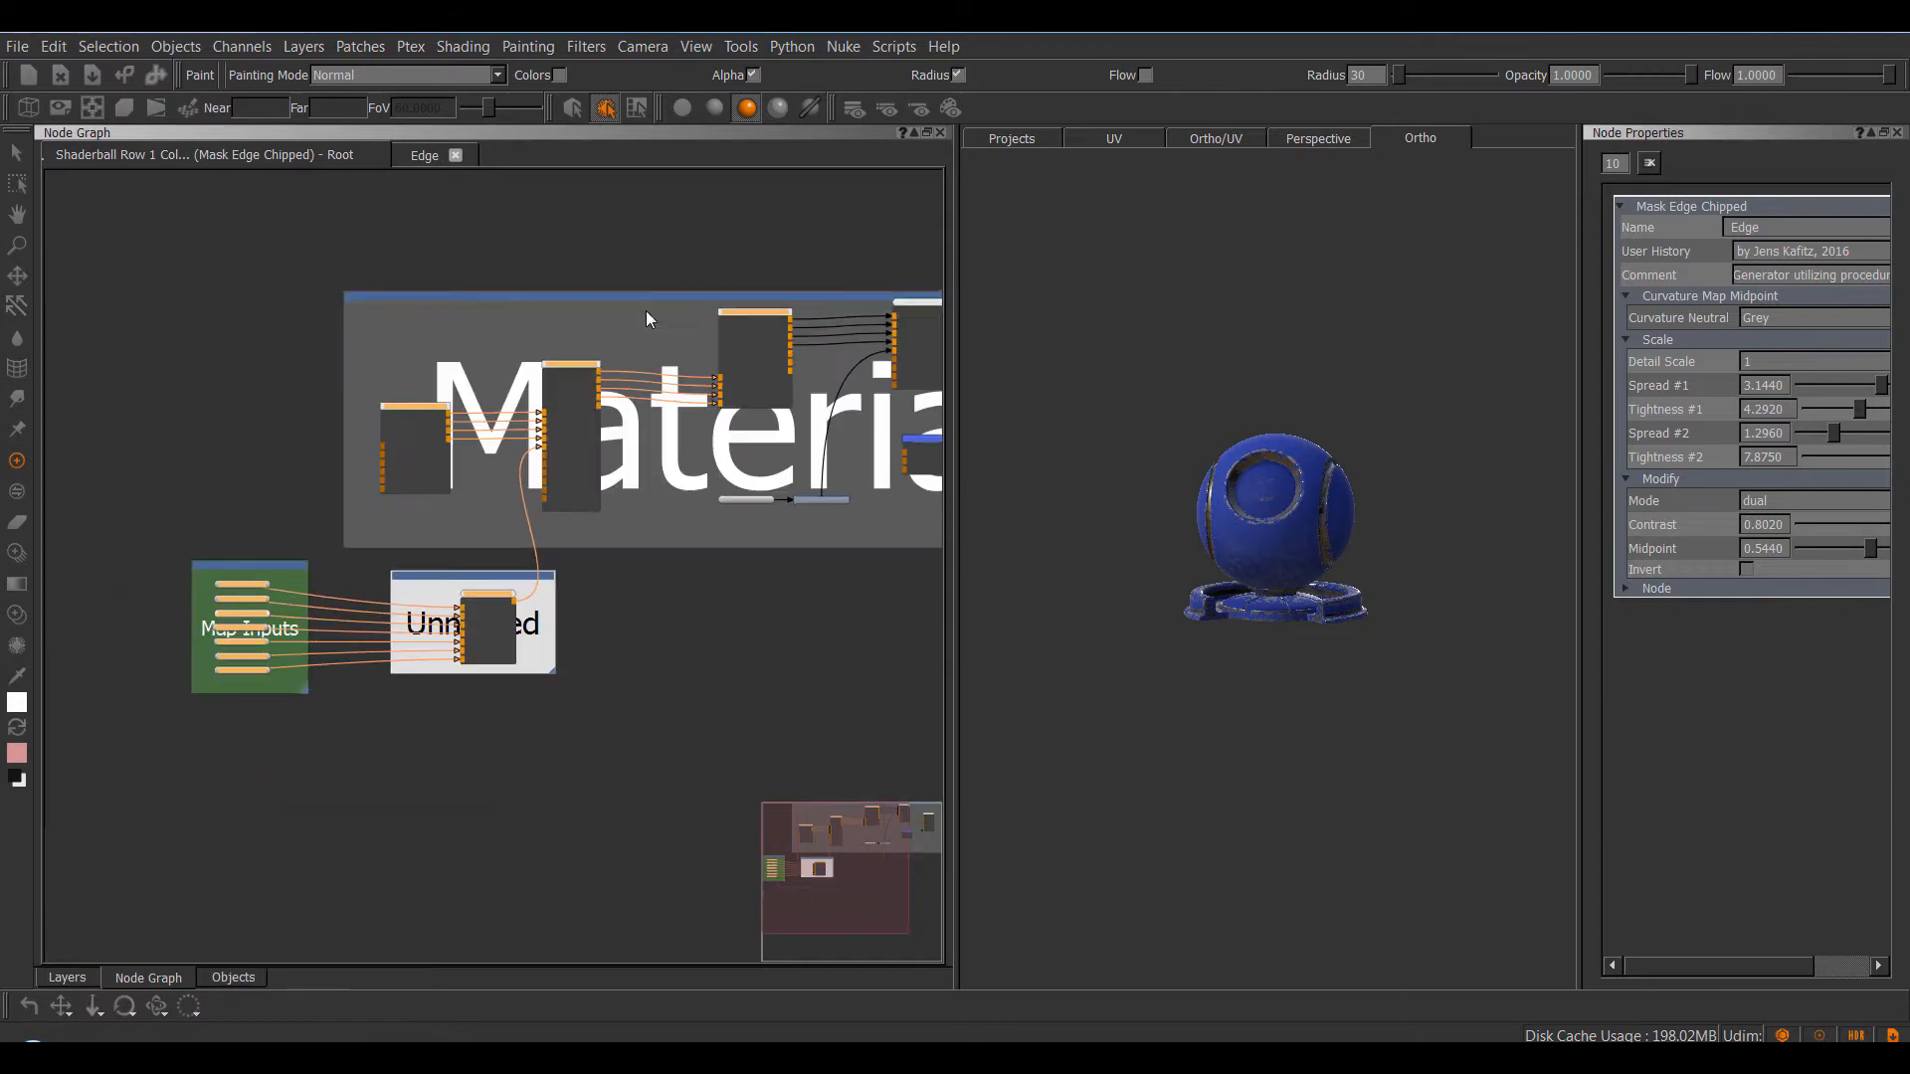
mouse_move(589, 370)
mouse_down()
mouse_move(505, 247)
mouse_move(597, 388)
mouse_move(613, 344)
mouse_move(464, 336)
mouse_move(590, 368)
mouse_up()
- Duplicate the Edge node with its connections and place the copy below the Unnamed backdrop
scroll(601, 649, up, 5)
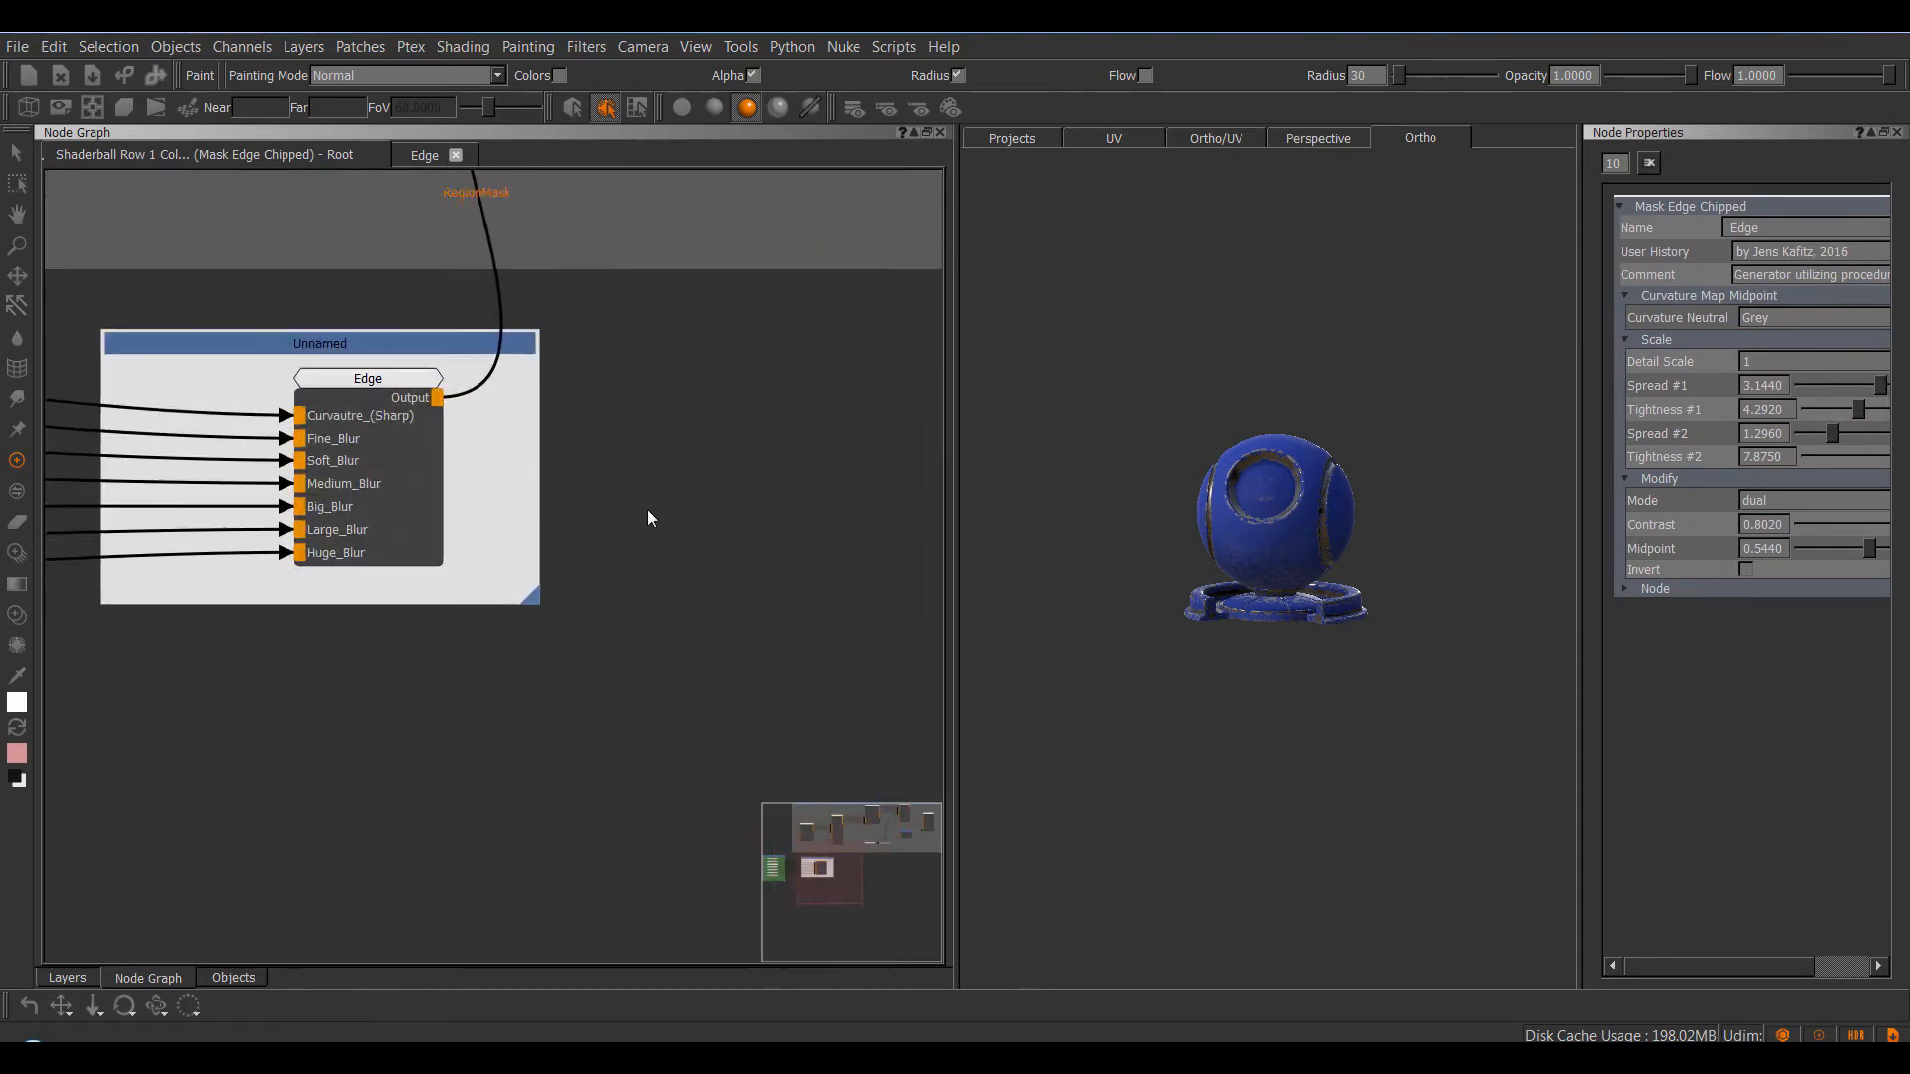
right_click(421, 382)
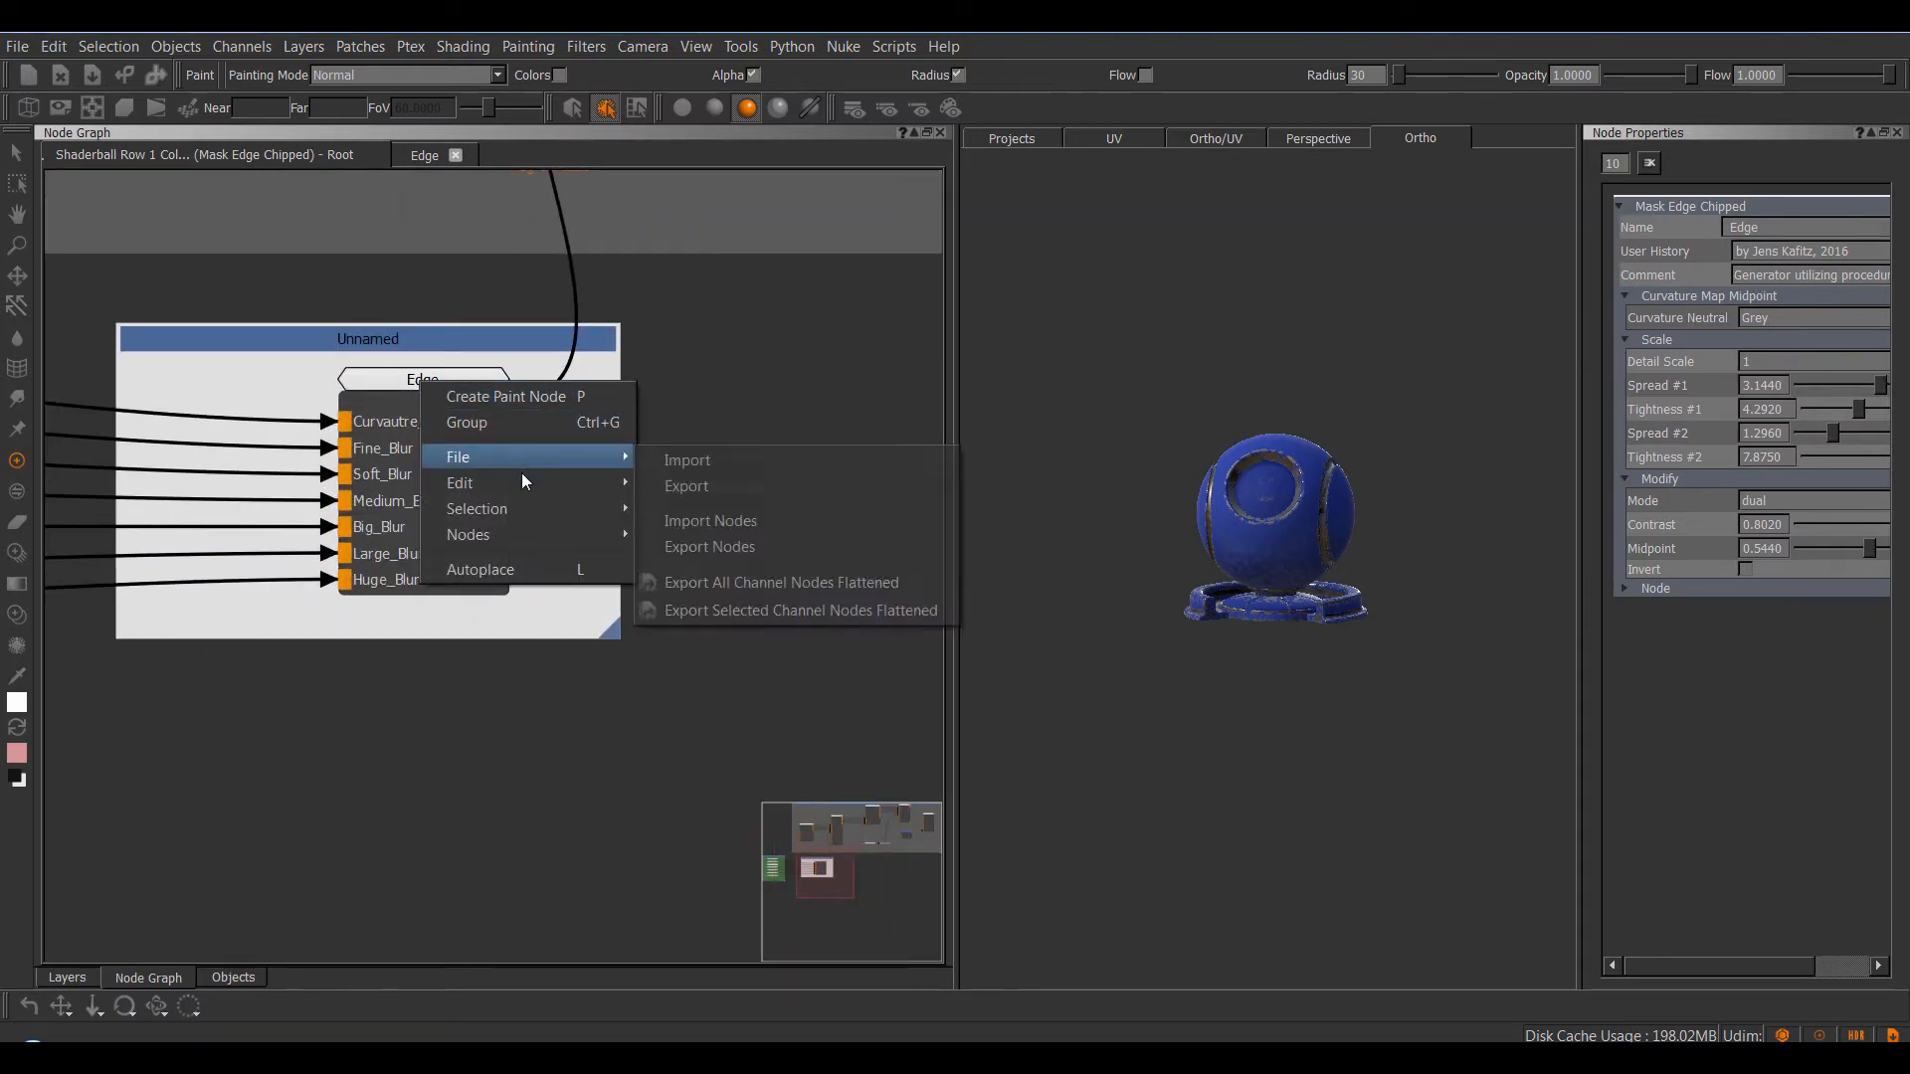
mouse_move(523, 479)
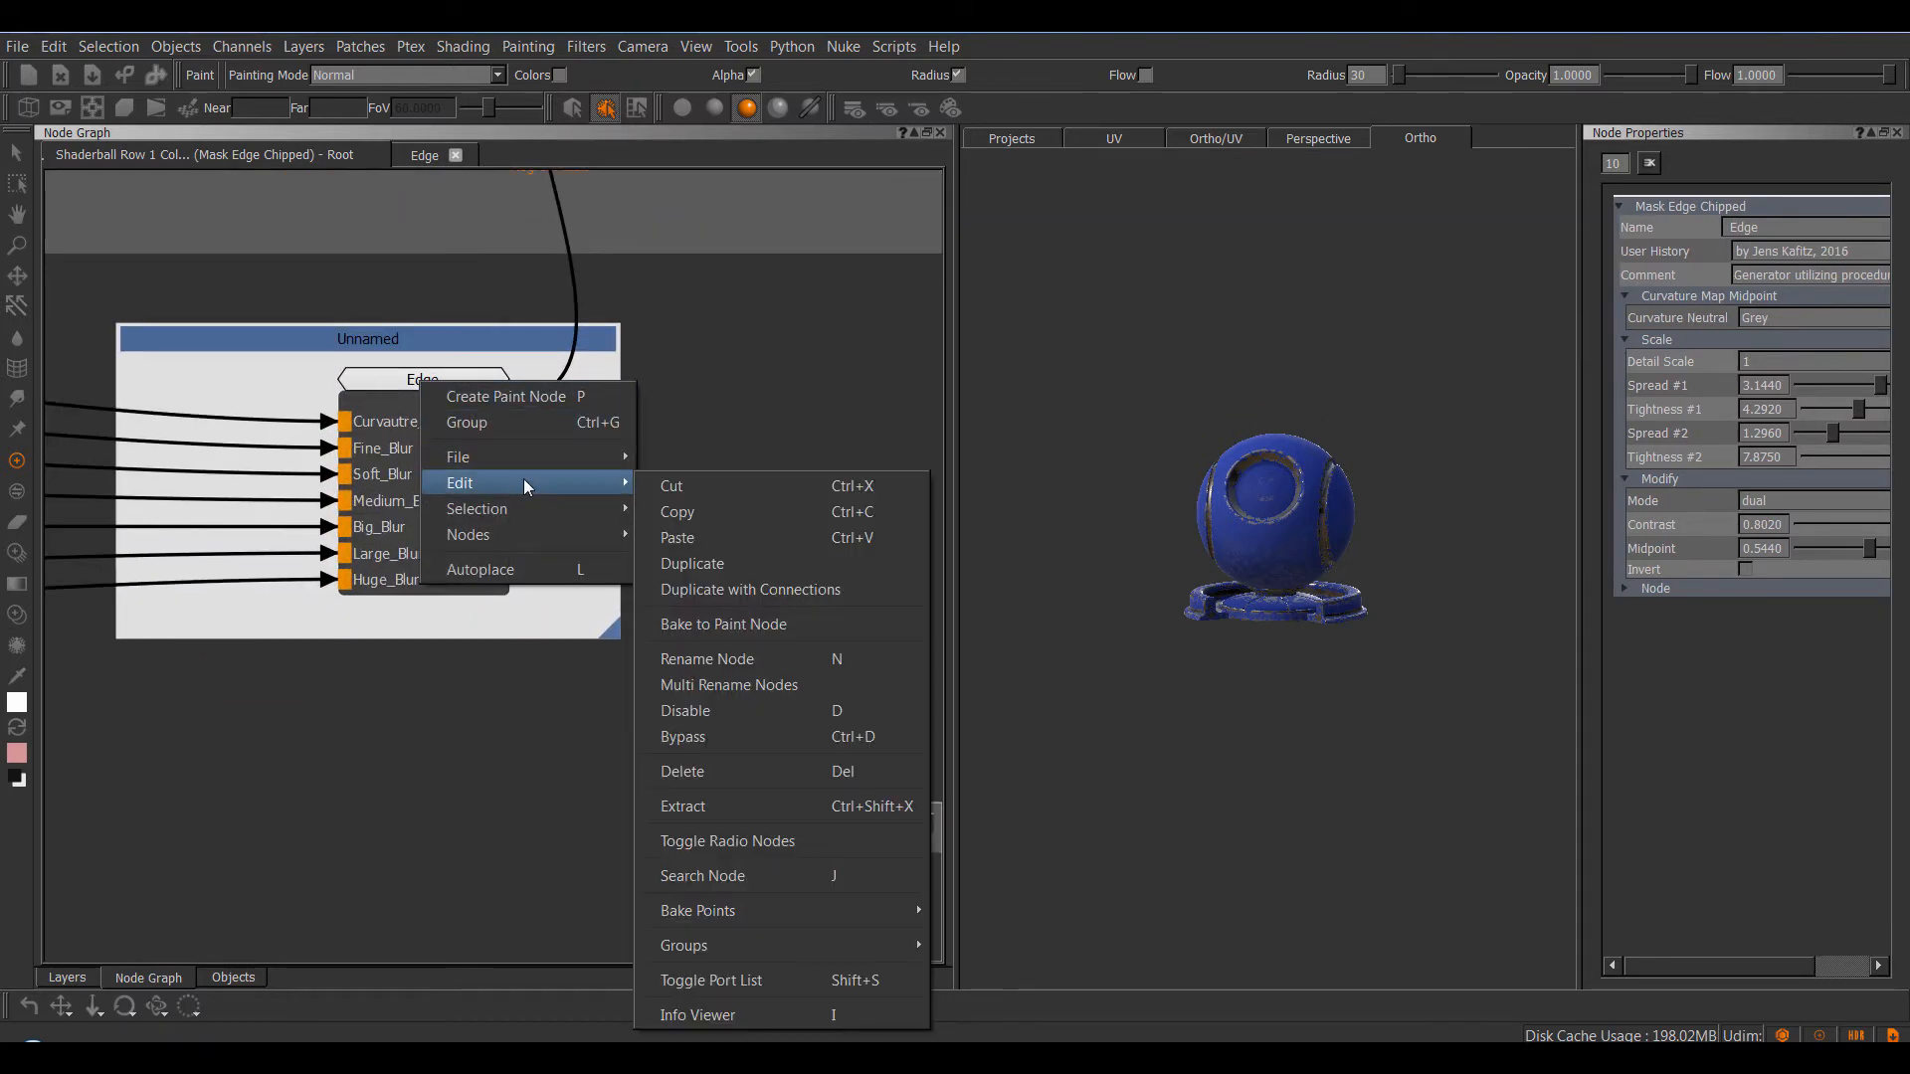
click(749, 592)
mouse_move(439, 384)
mouse_down()
mouse_move(440, 420)
mouse_move(446, 398)
mouse_up()
right_click(435, 391)
mouse_move(587, 492)
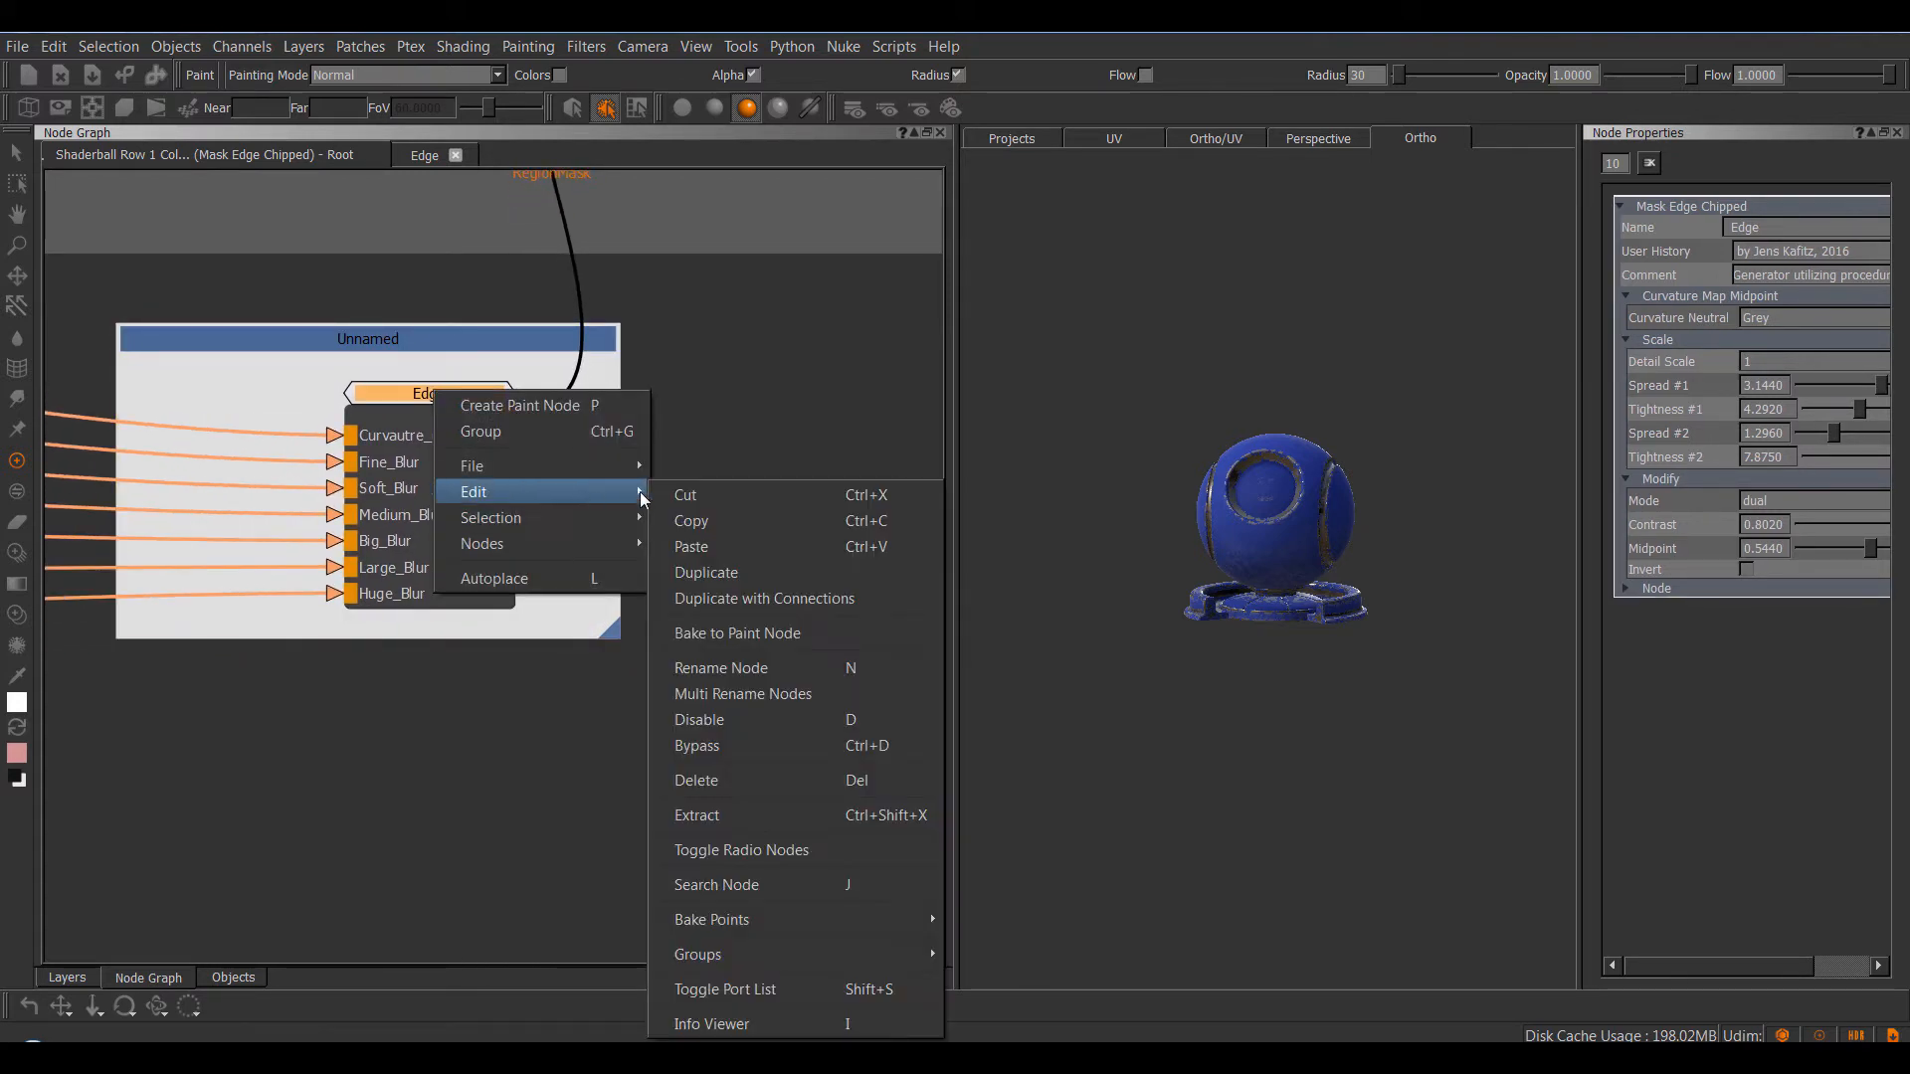
click(776, 594)
drag(438, 397, 438, 766)
scroll(539, 683, down, 2)
middle_drag(344, 728, 533, 611)
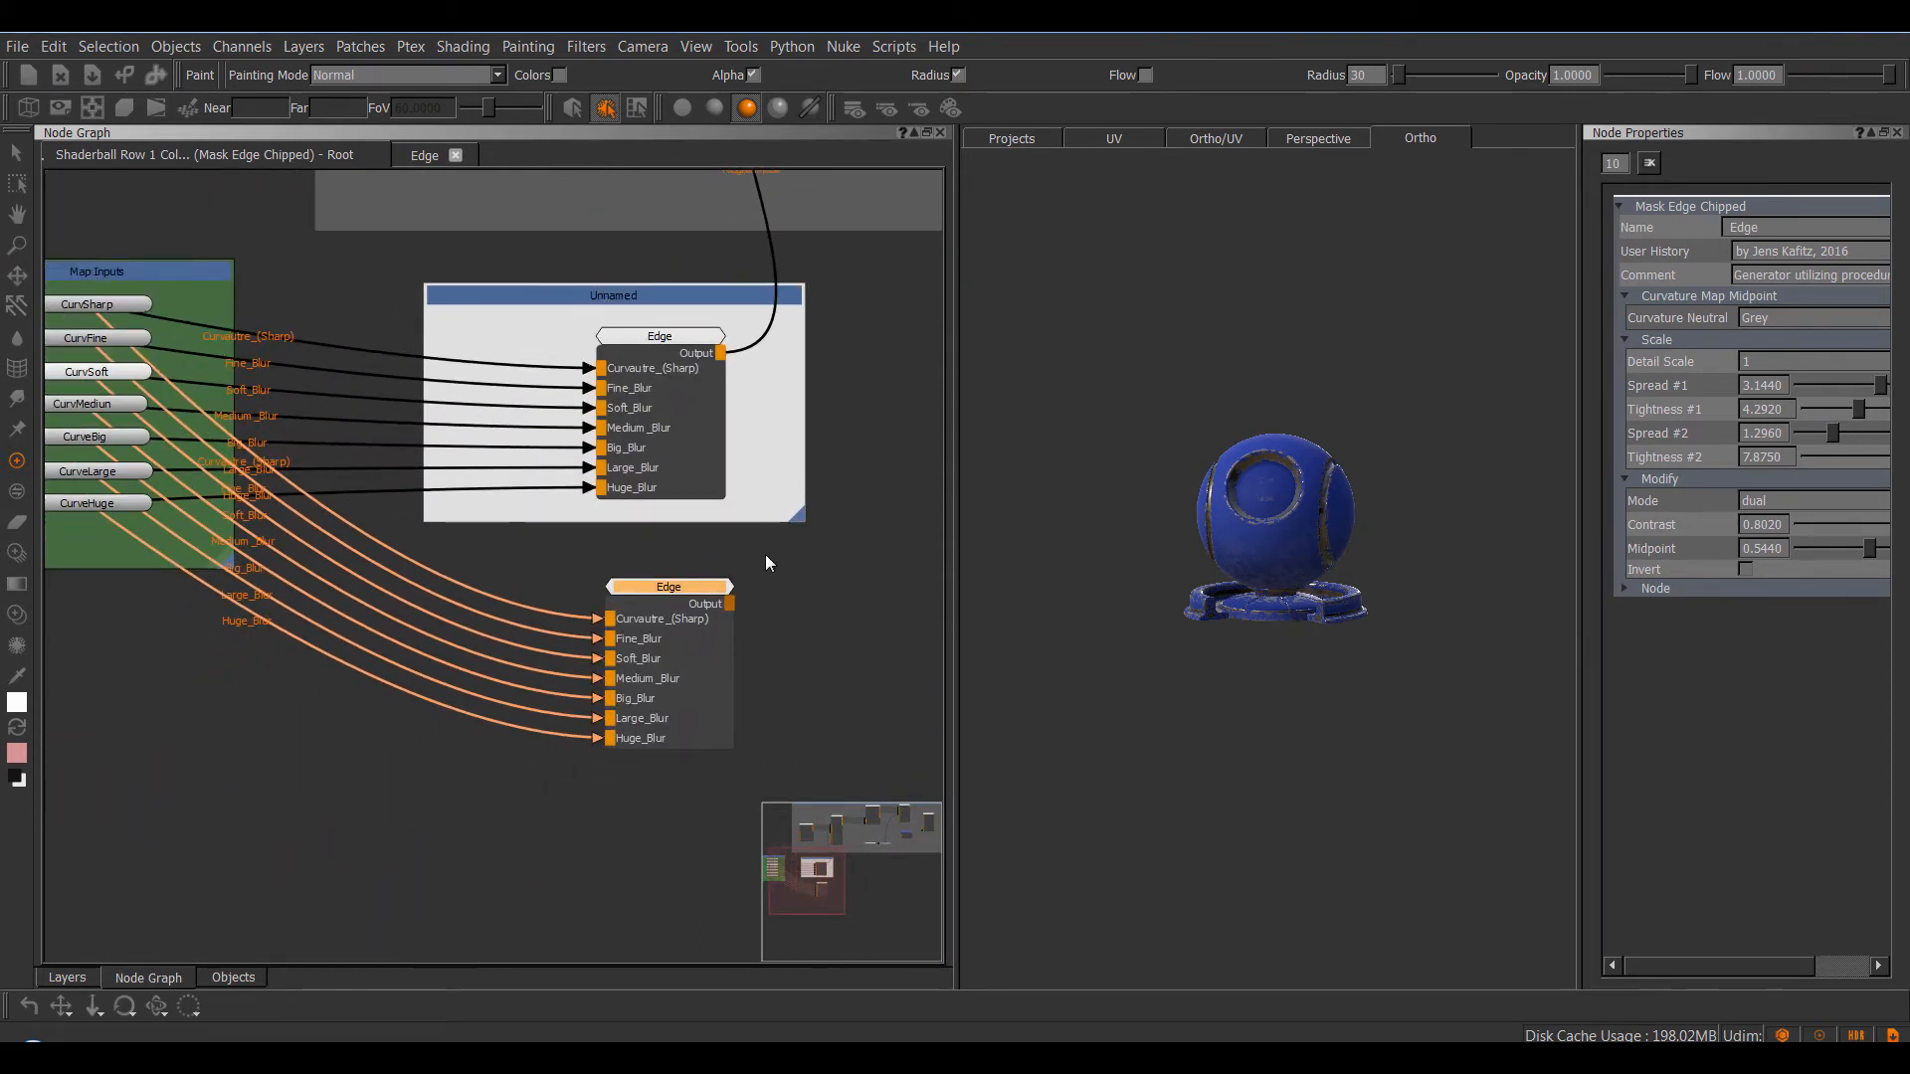
- Duplicate the lower Edge node without its connections and delete that unconnected copy
middle_drag(712, 535, 641, 537)
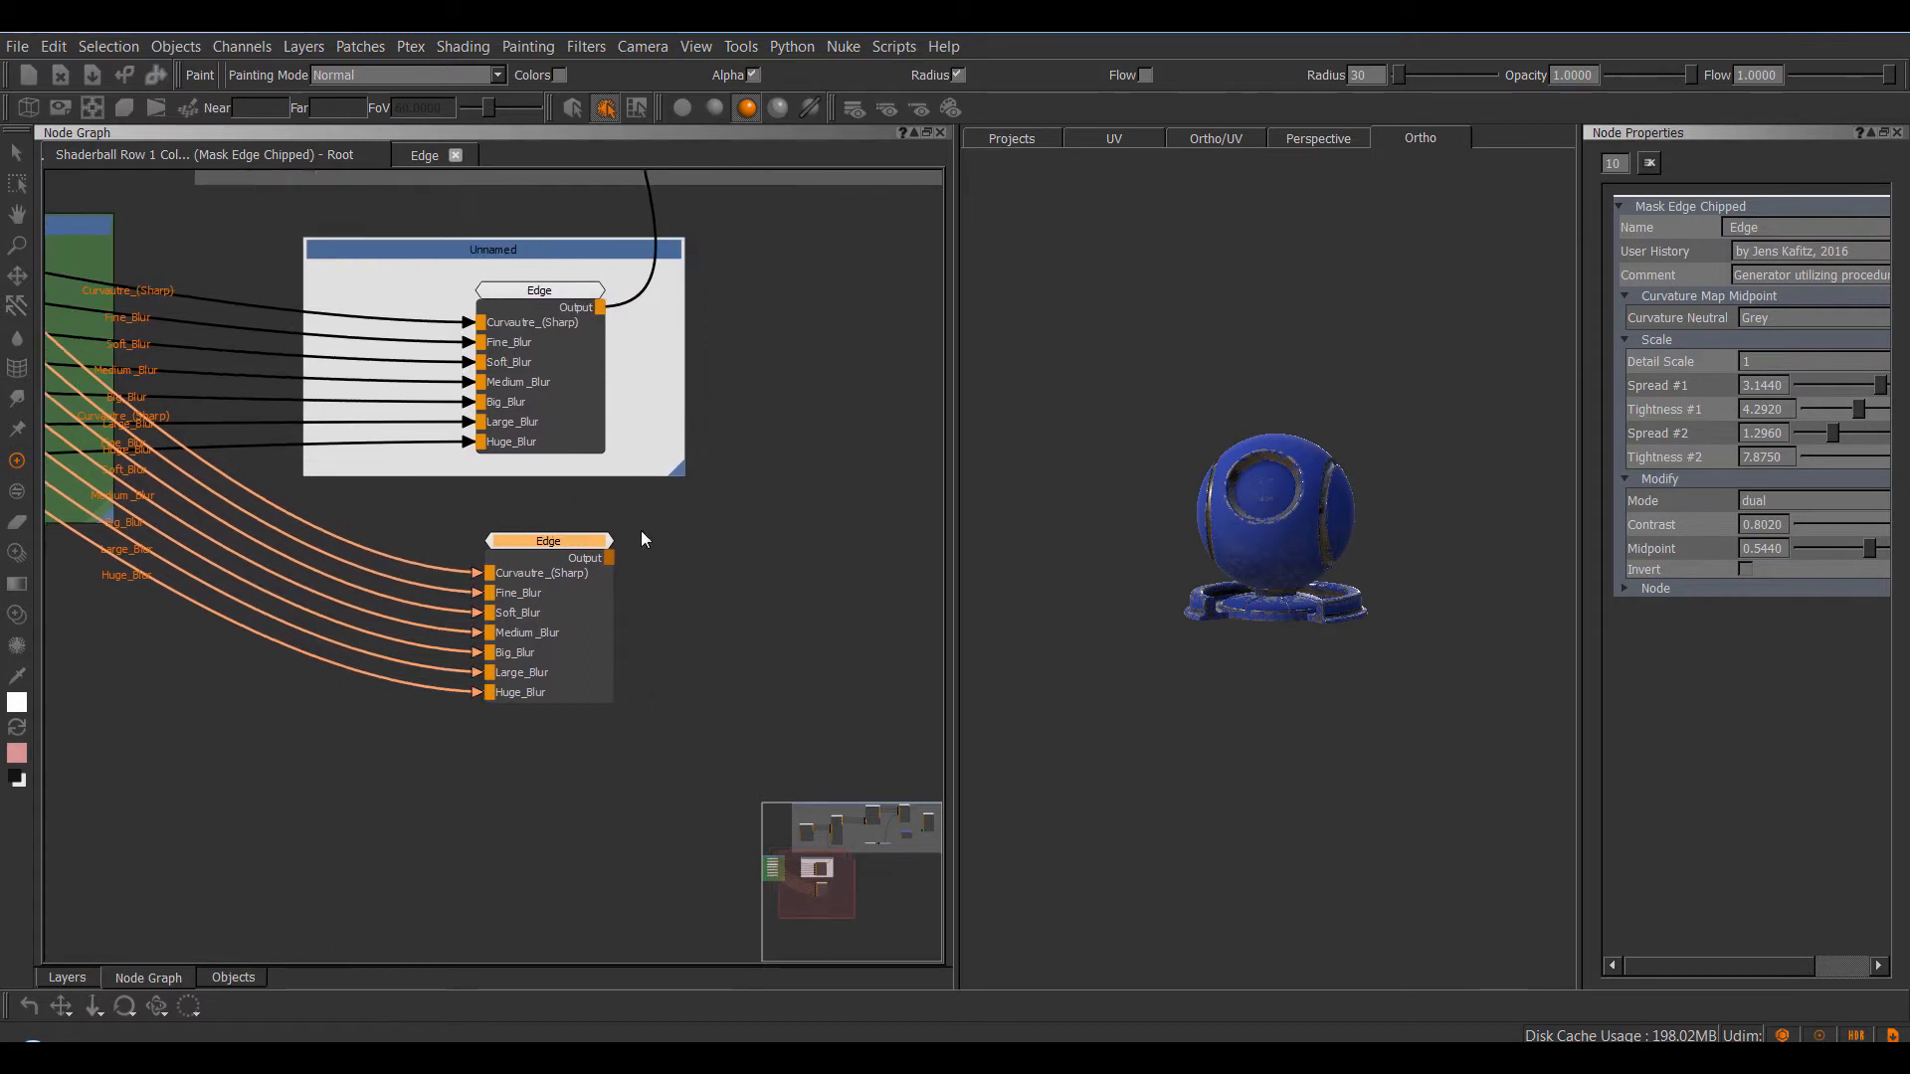
right_click(575, 542)
mouse_move(731, 640)
click(861, 613)
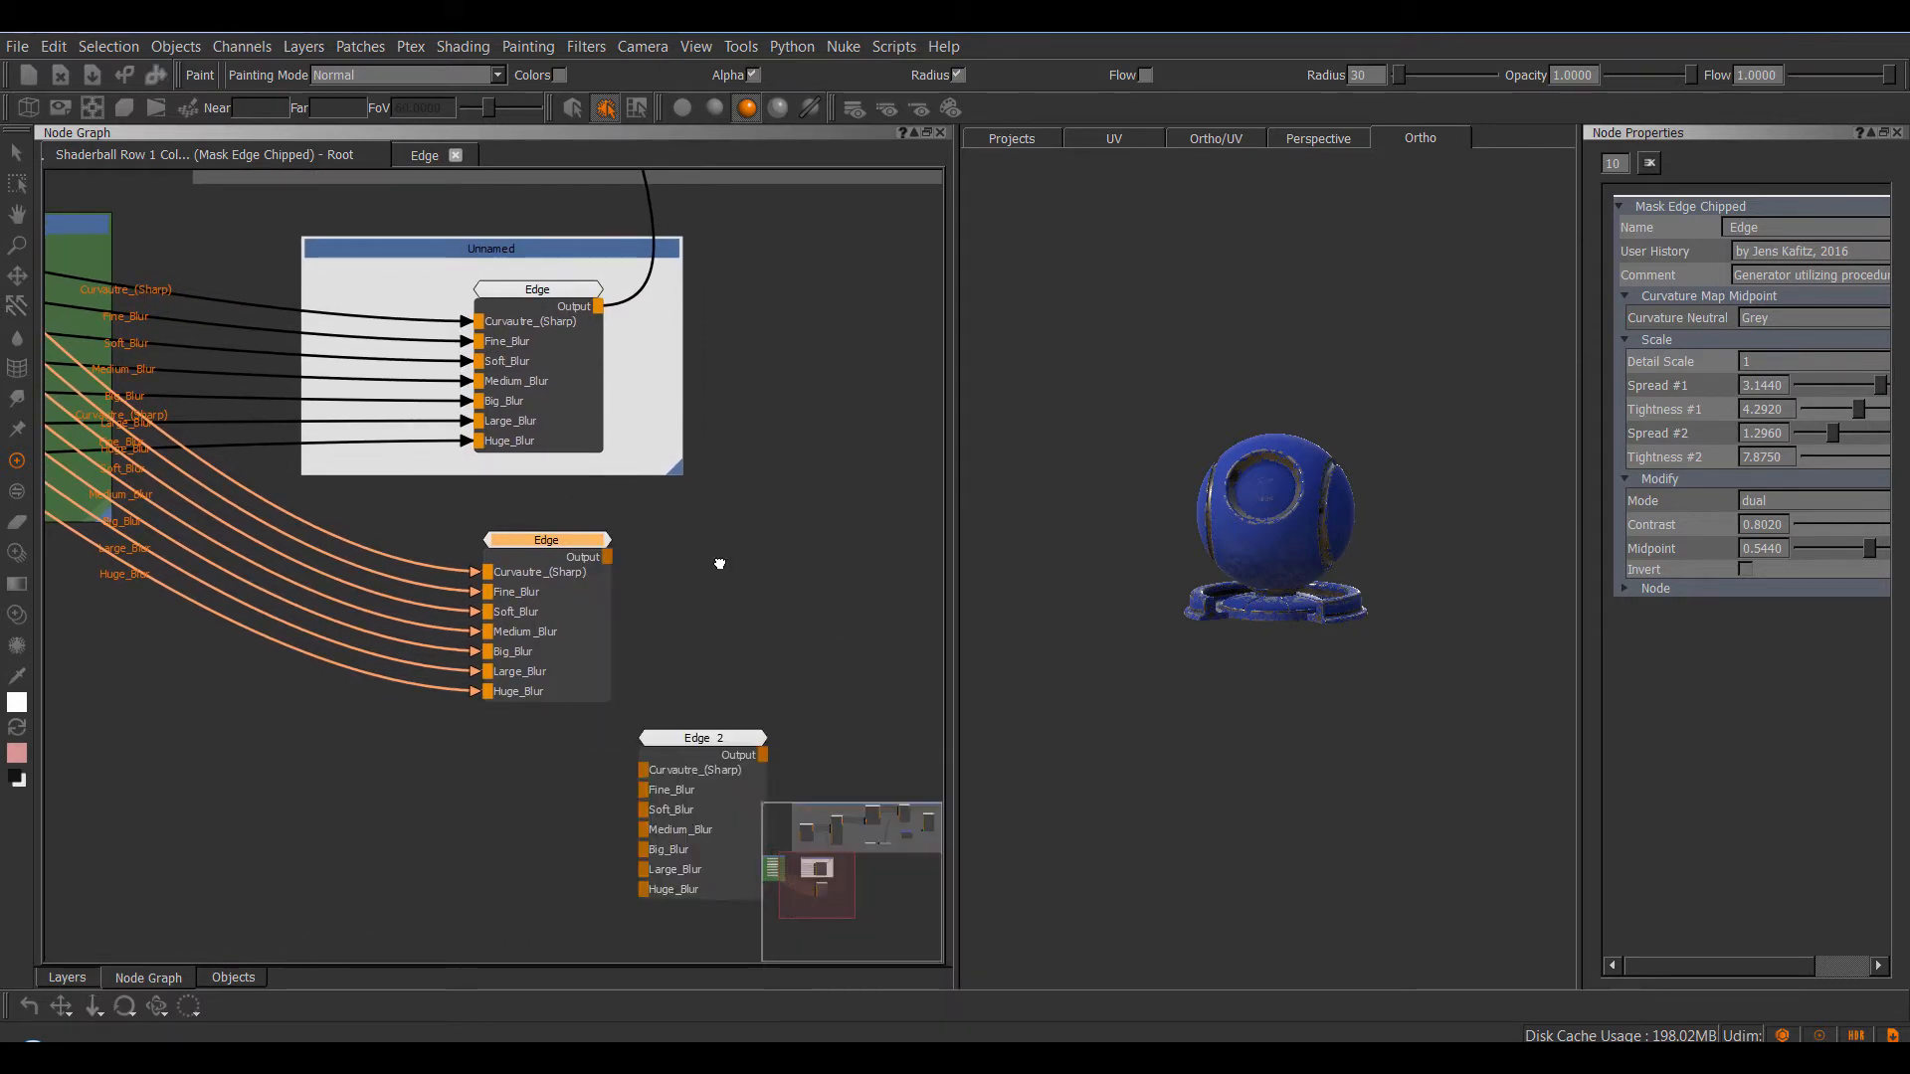
middle_drag(716, 559, 603, 471)
mouse_move(601, 677)
mouse_down()
mouse_move(709, 511)
mouse_move(696, 448)
mouse_move(697, 479)
mouse_move(712, 453)
mouse_move(619, 685)
mouse_up()
key(Delete)
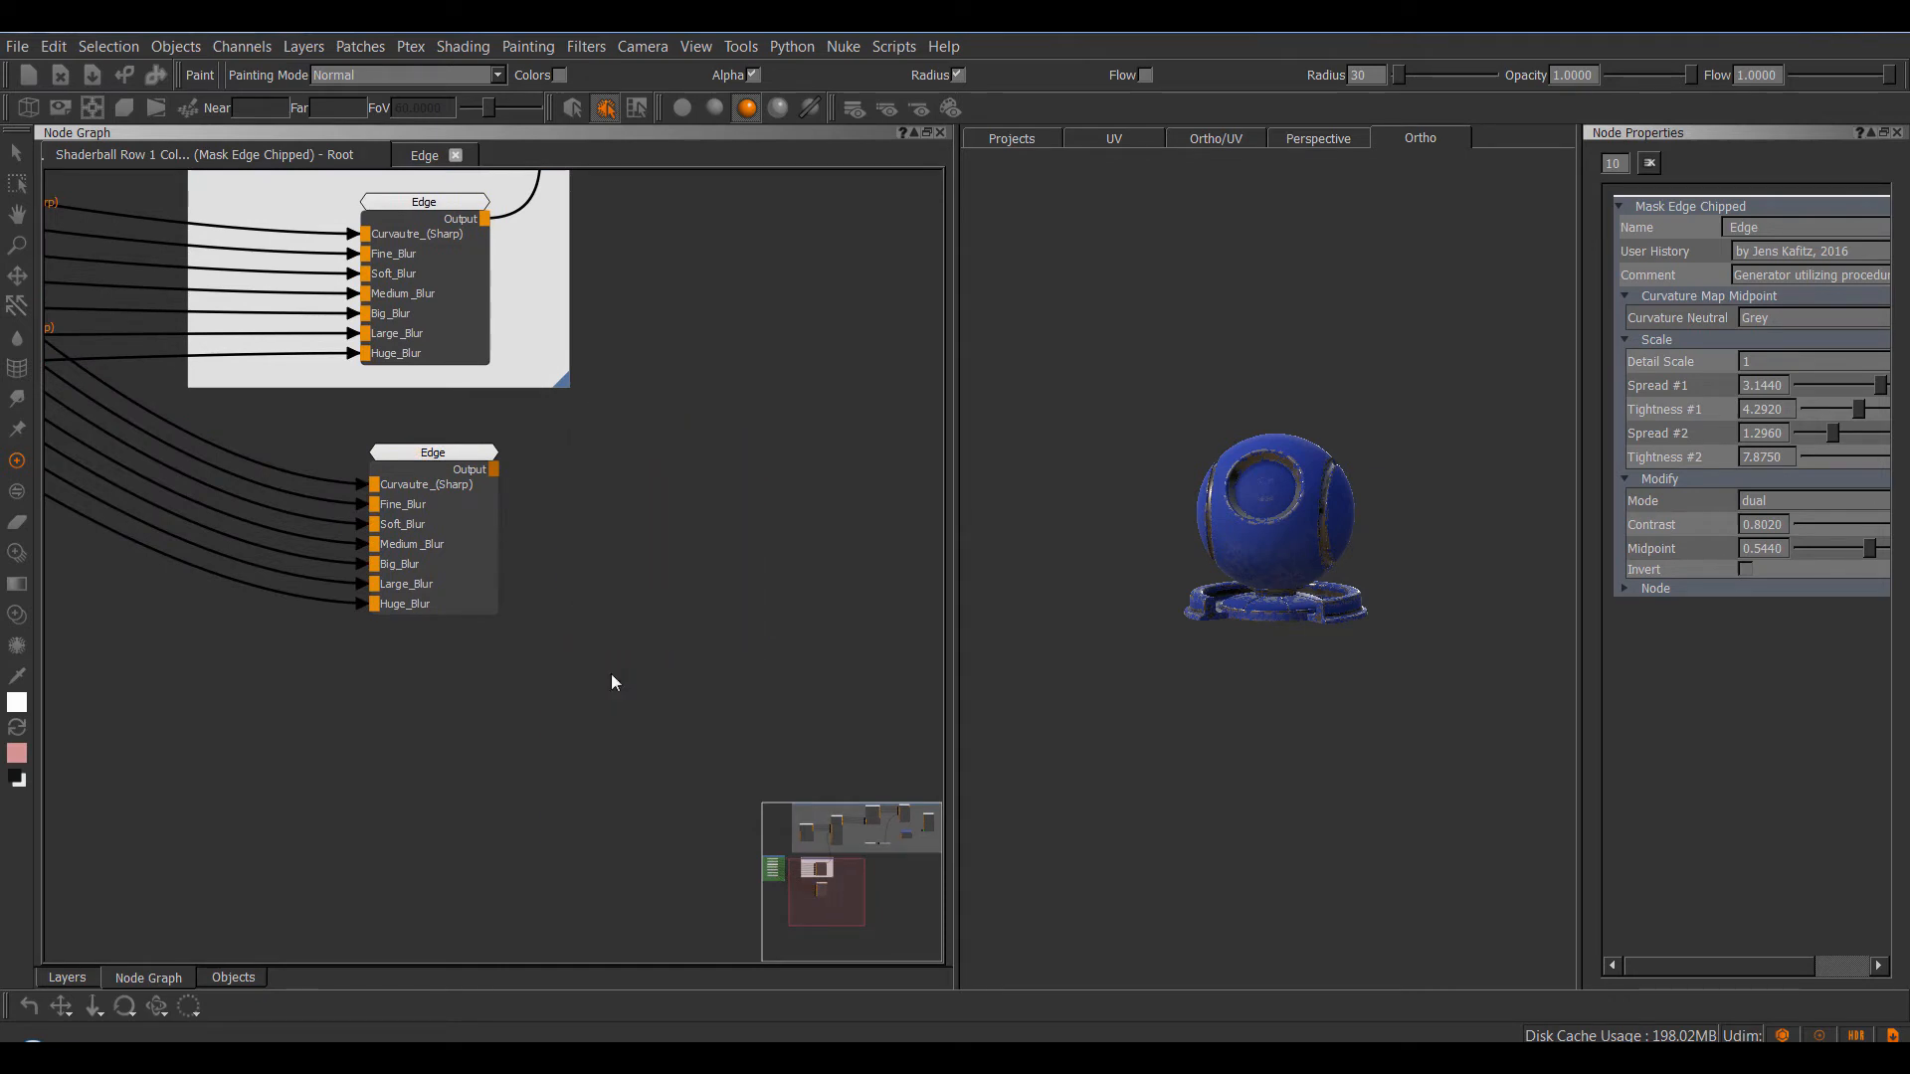
- Move the connected Edge copy slightly lower beneath the Unnamed backdrop and clear the selection
middle_drag(582, 606, 724, 593)
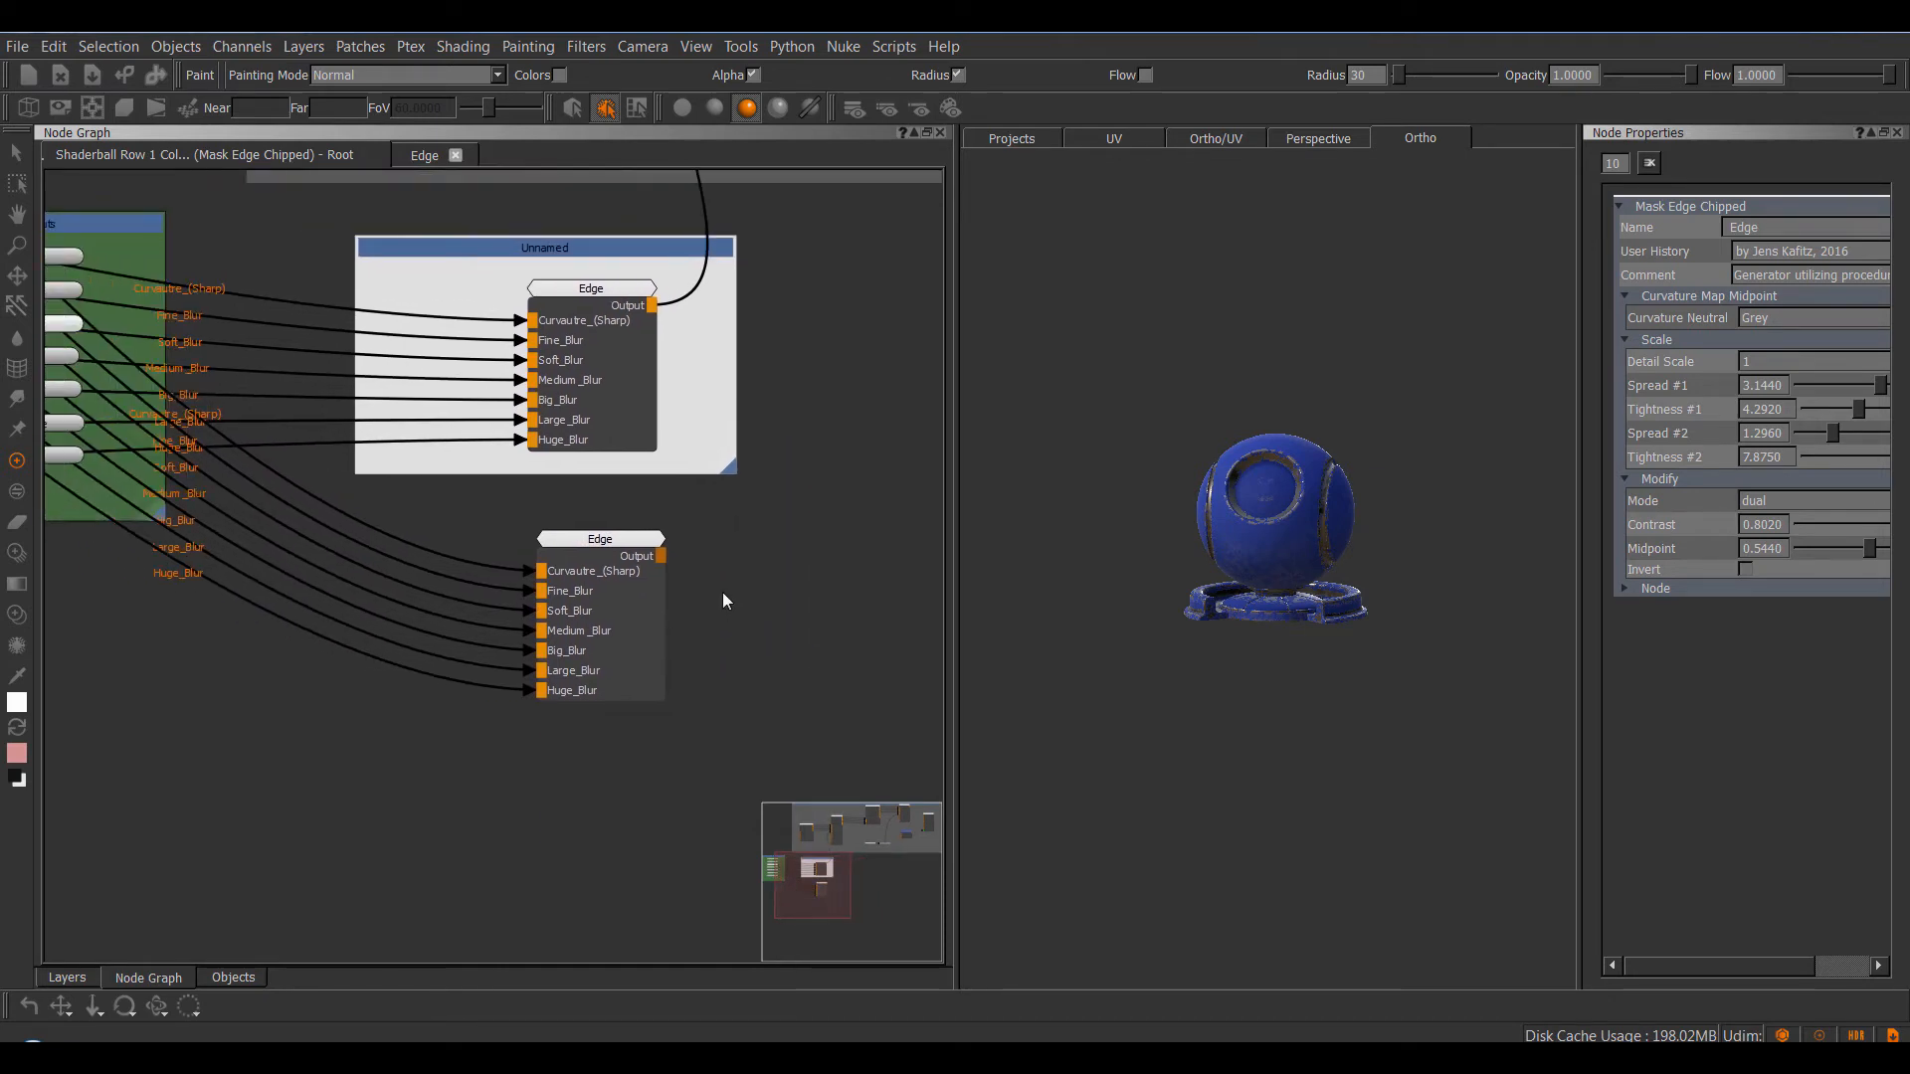
drag(623, 539, 602, 573)
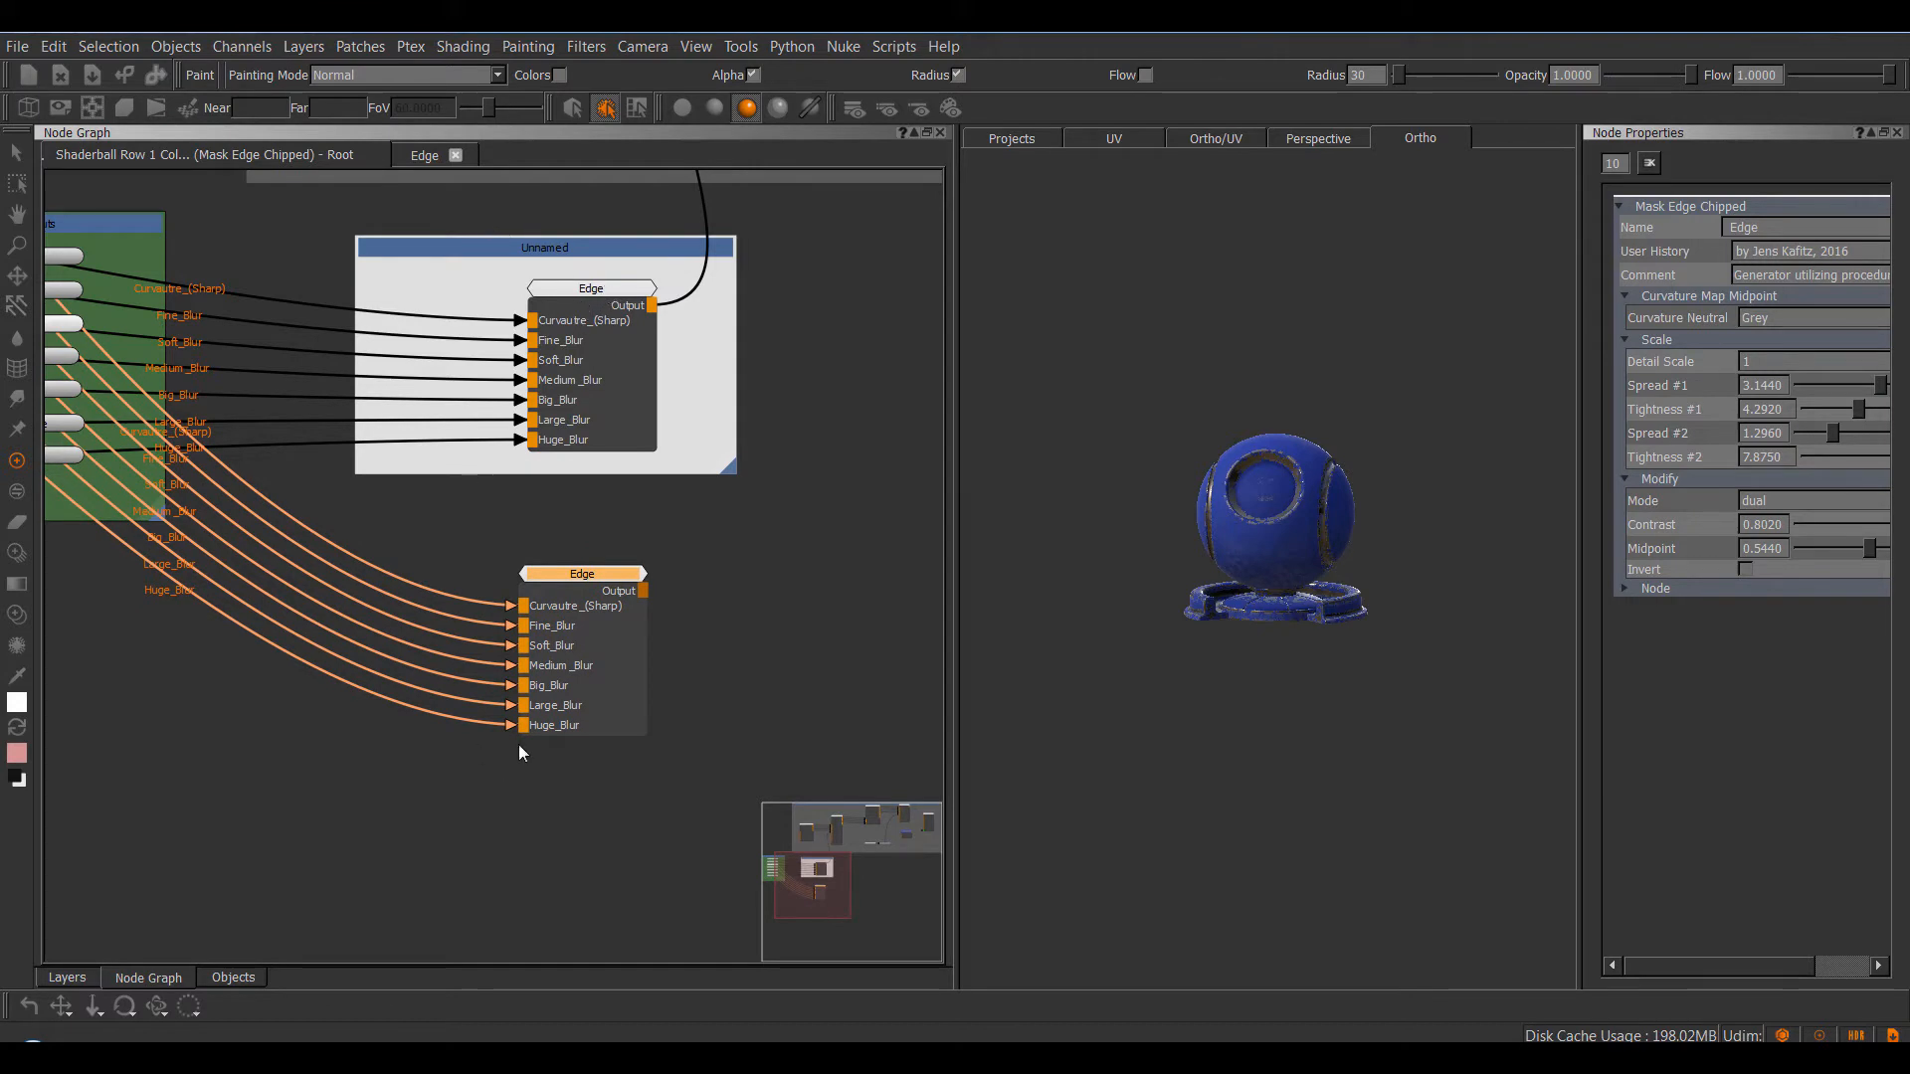
drag(607, 575, 609, 552)
click(774, 504)
- Examine the MR Region (MetalRough) node's outputs and their connections to the MR Region Output node
middle_drag(835, 419, 649, 791)
middle_drag(737, 557, 584, 789)
scroll(523, 338, up, 1)
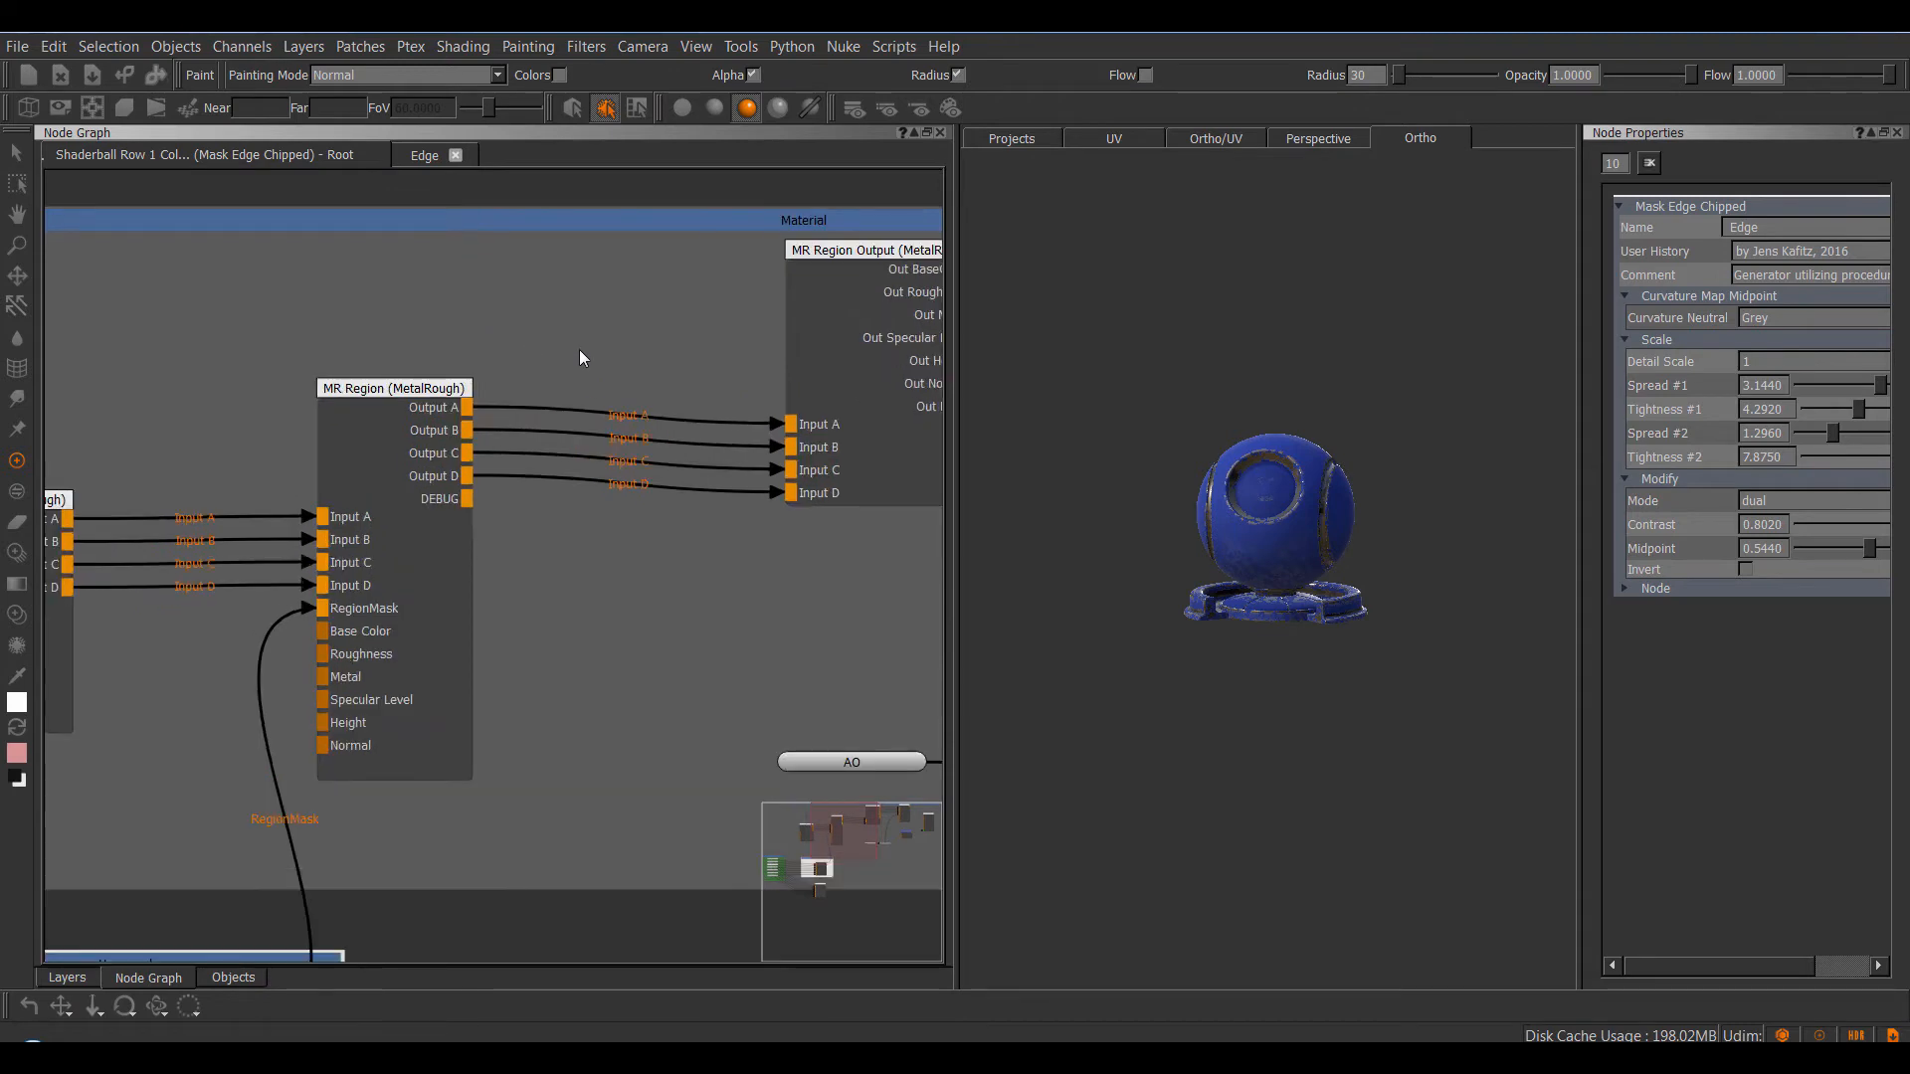
scroll(581, 352, up, 1)
click(367, 379)
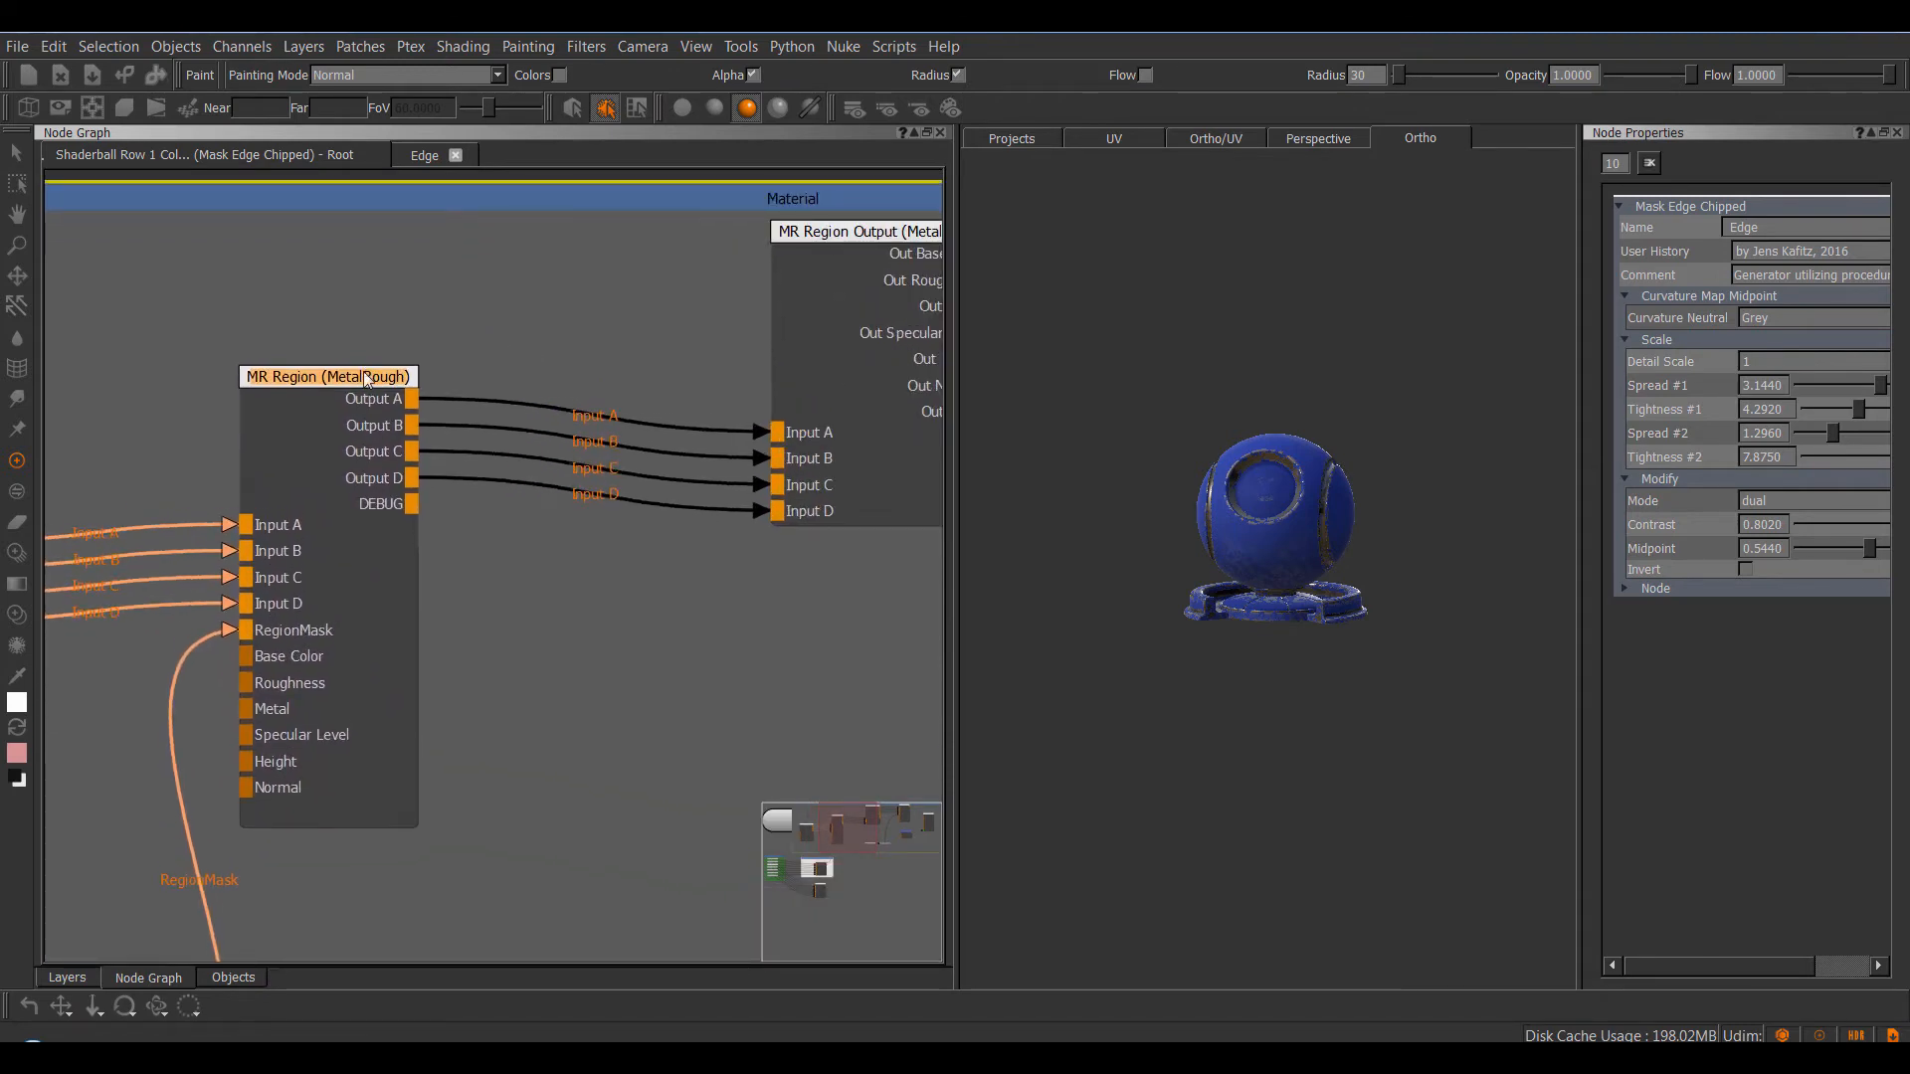
drag(365, 374, 369, 378)
middle_drag(494, 359, 466, 340)
scroll(392, 345, up, 2)
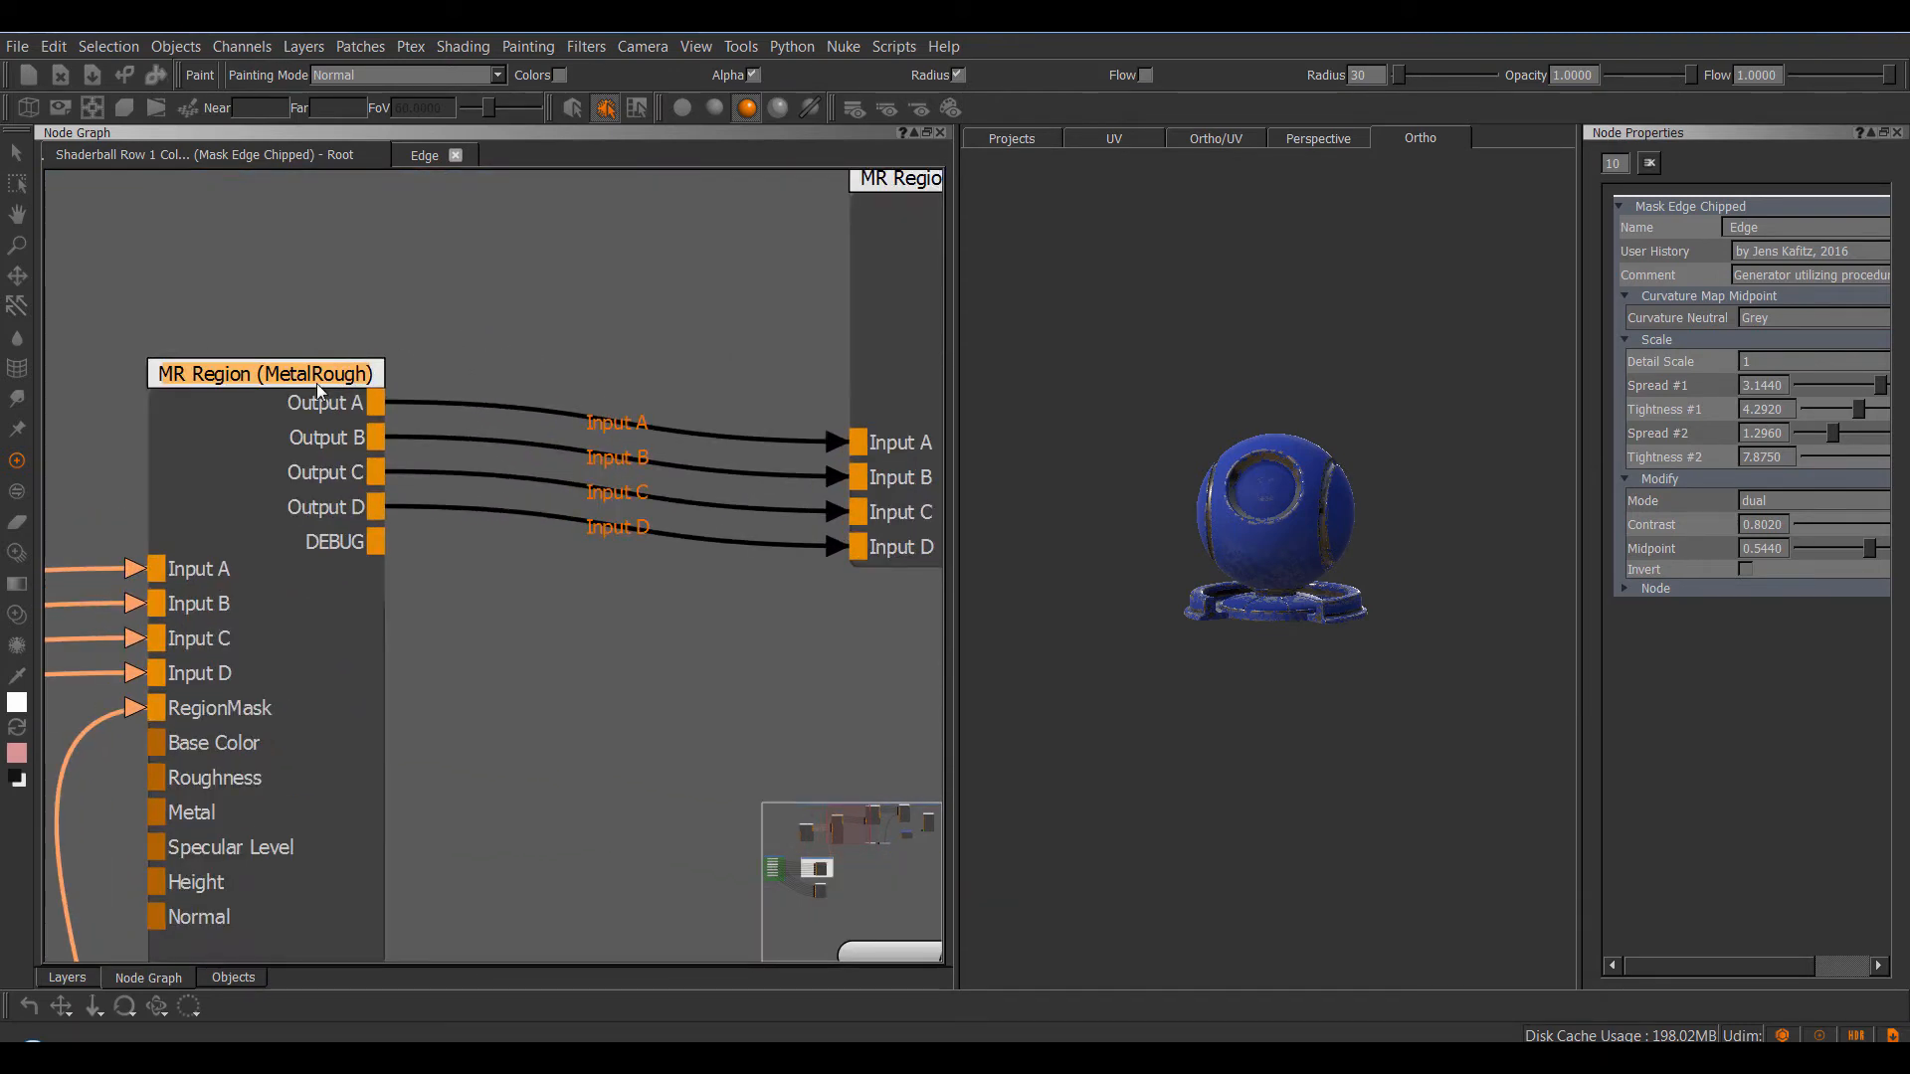
drag(300, 374, 306, 379)
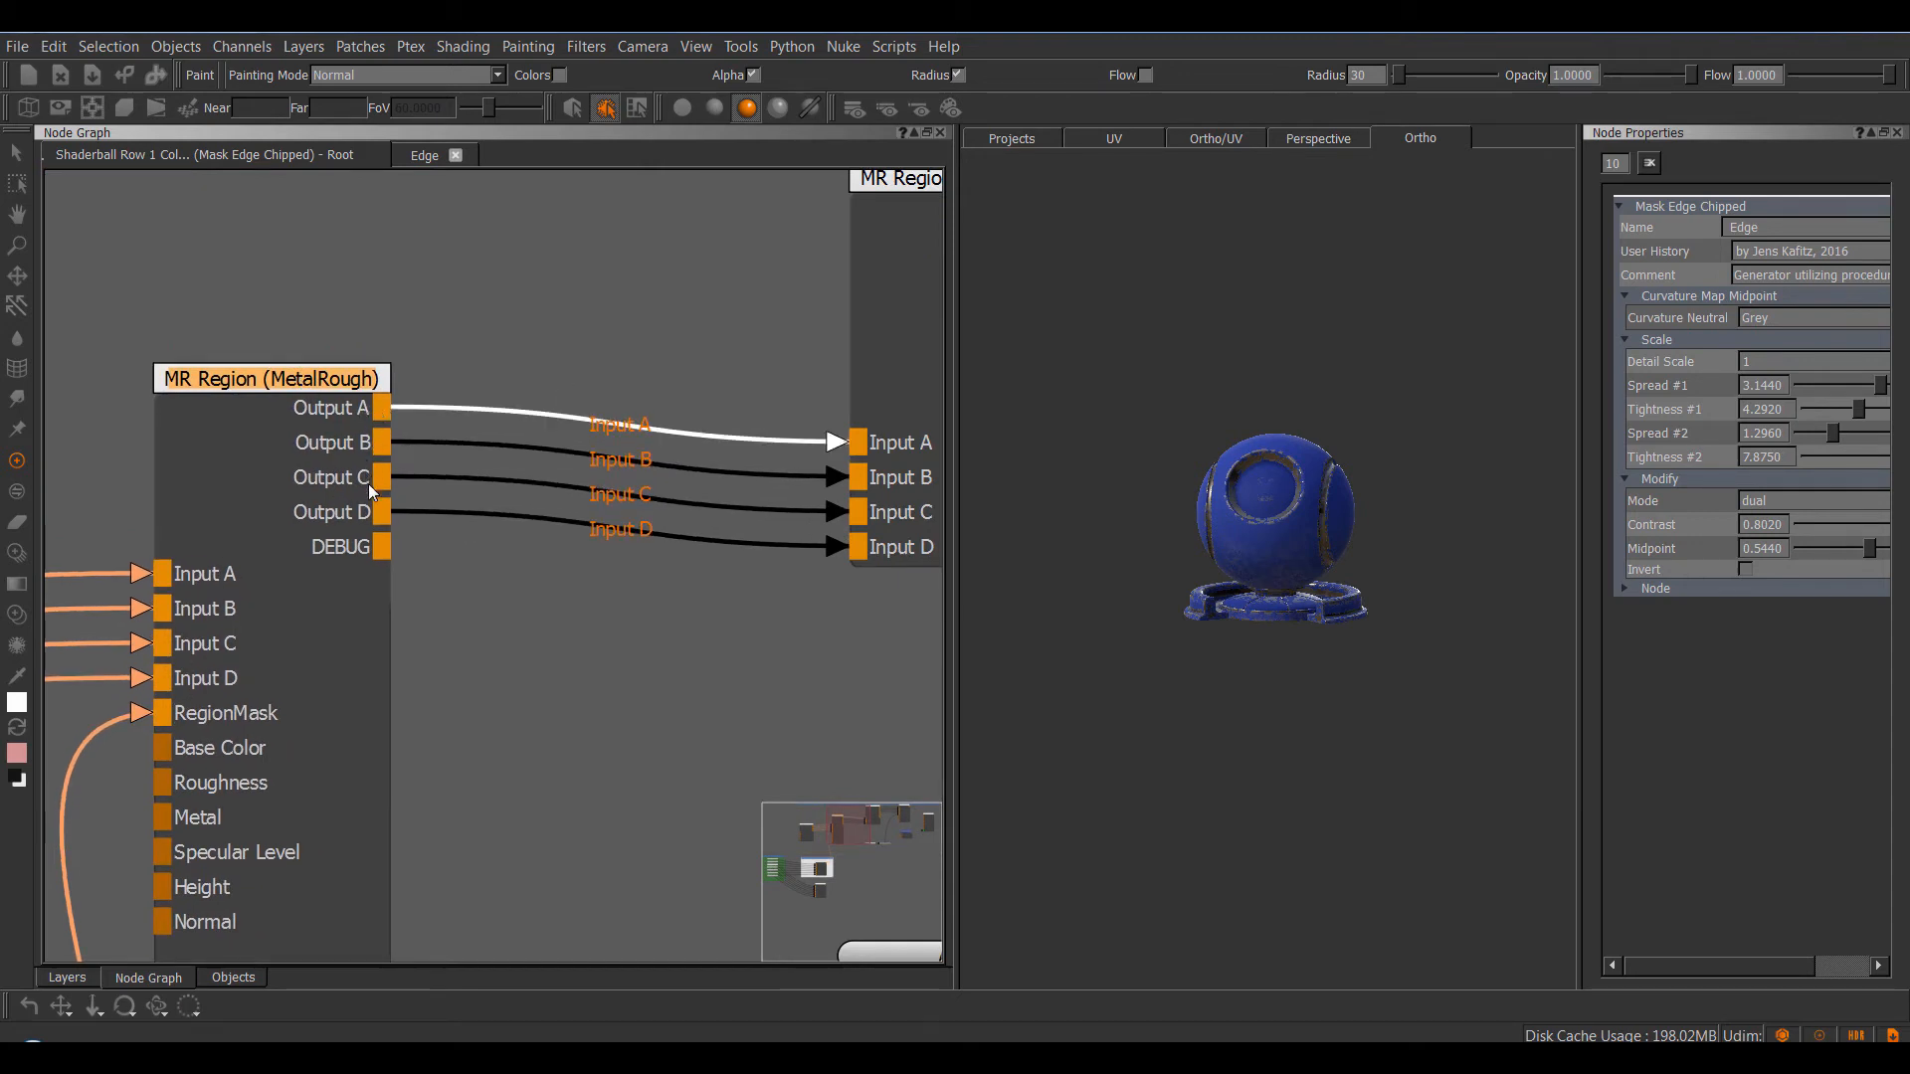
- Duplicate the MR Region Output (MetalRough) node with its connections and place the copy beneath the original
middle_drag(686, 273, 478, 354)
scroll(478, 354, down, 1)
click(686, 271)
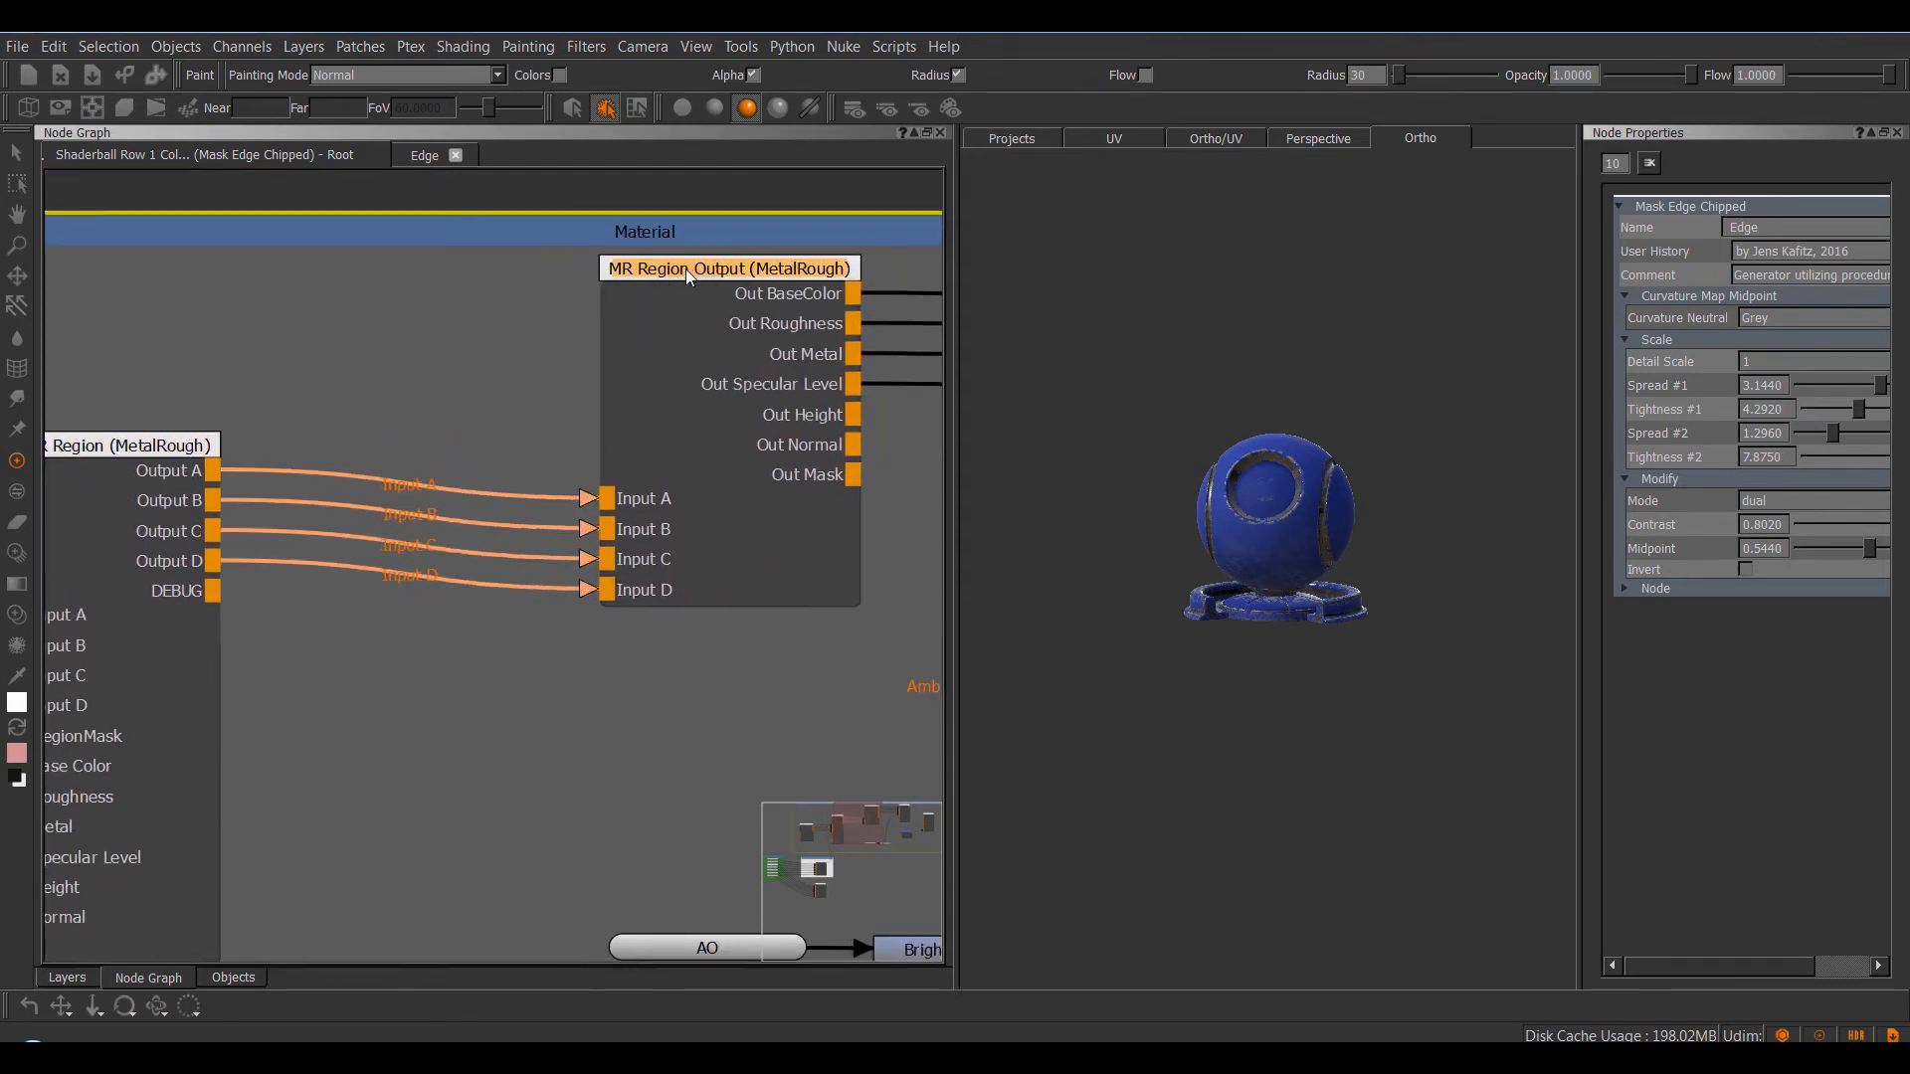
drag(686, 270, 689, 272)
right_click(673, 268)
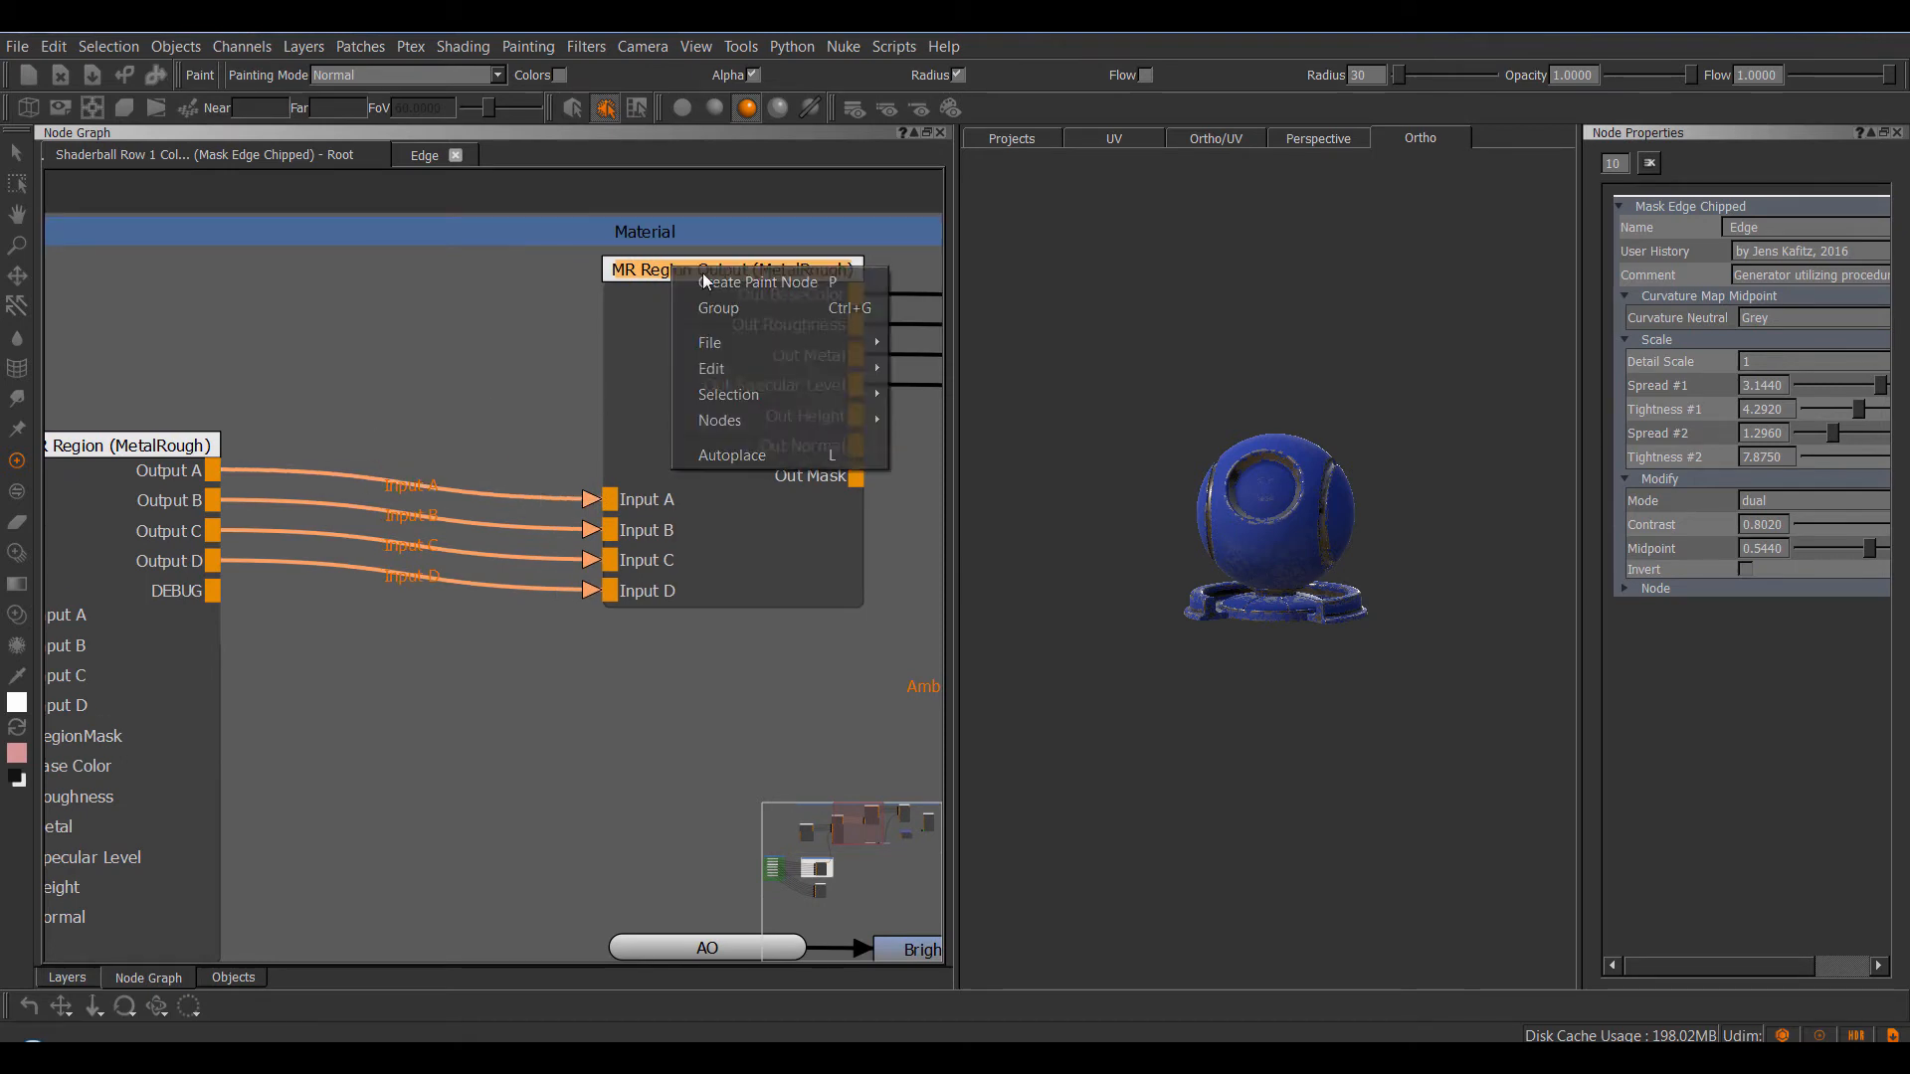
mouse_move(773, 374)
click(978, 471)
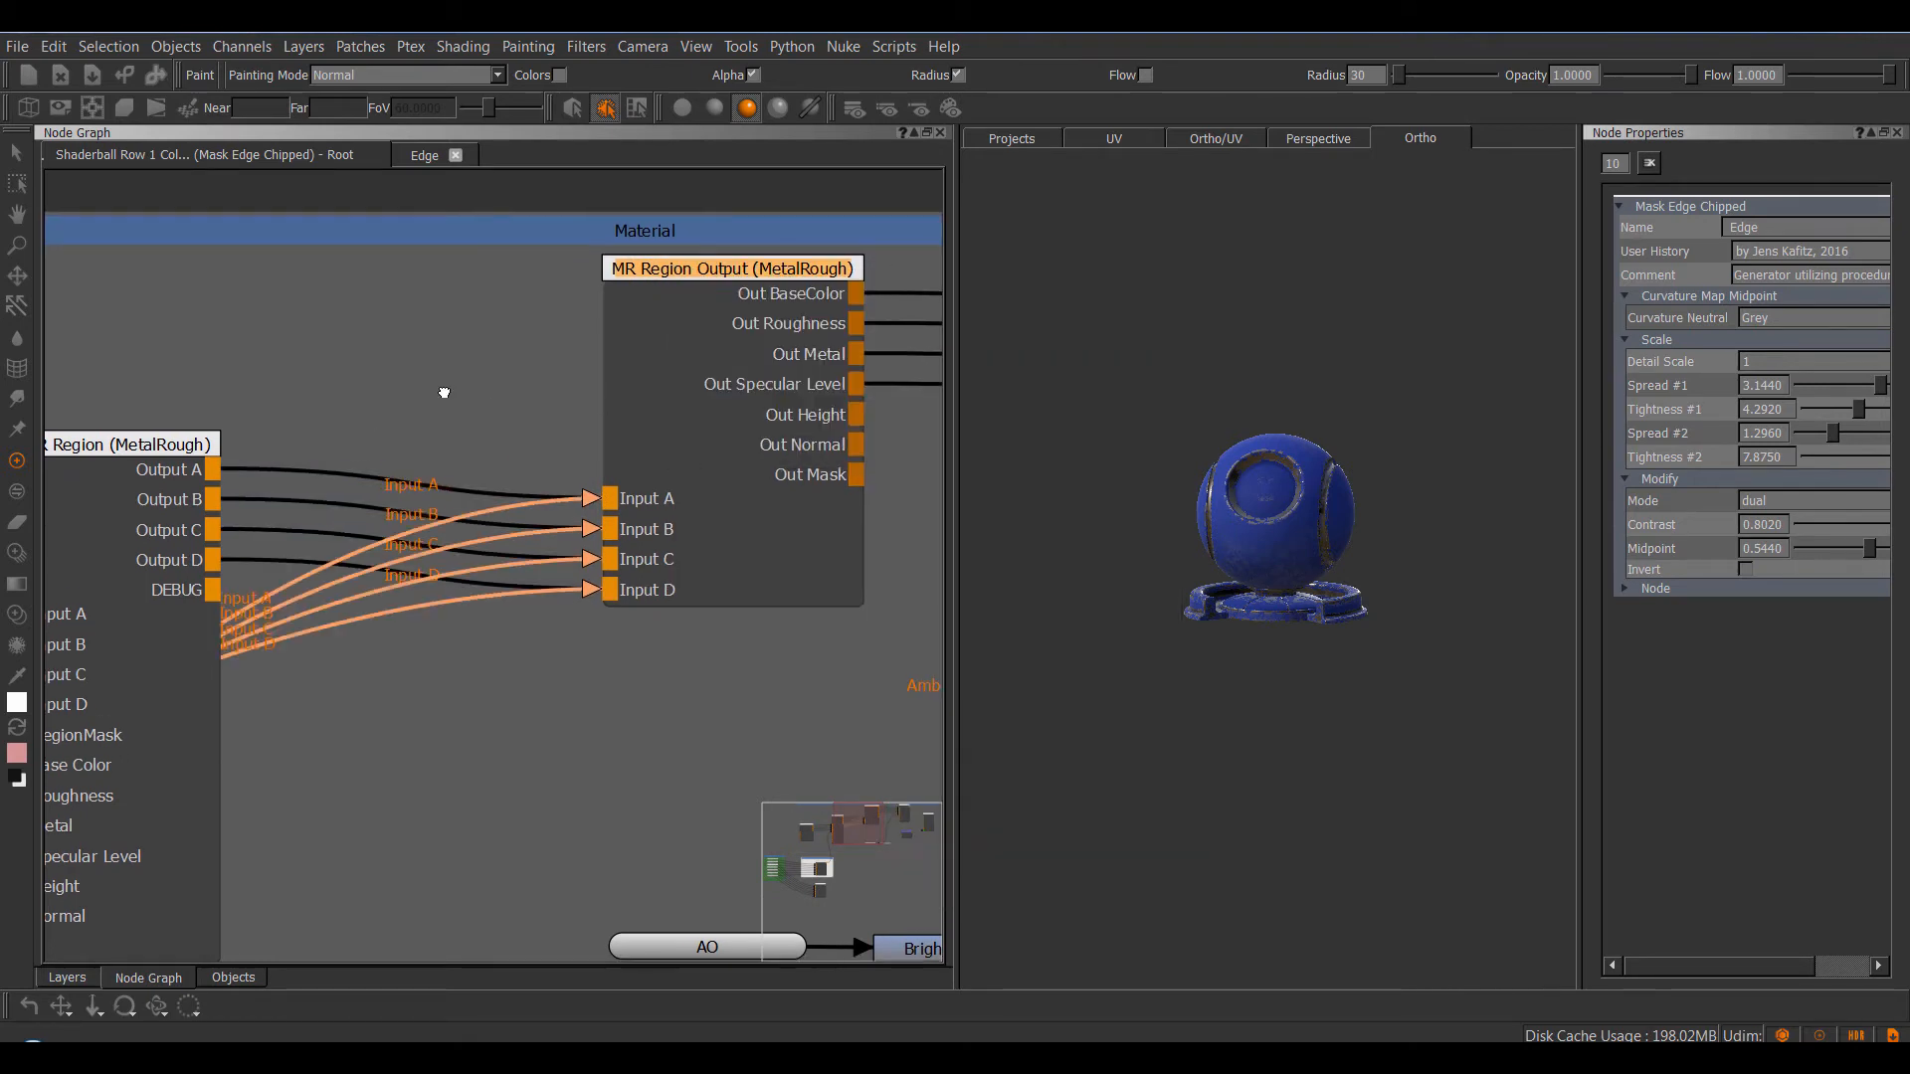
middle_drag(444, 392, 478, 271)
scroll(477, 270, down, 2)
drag(684, 177, 719, 418)
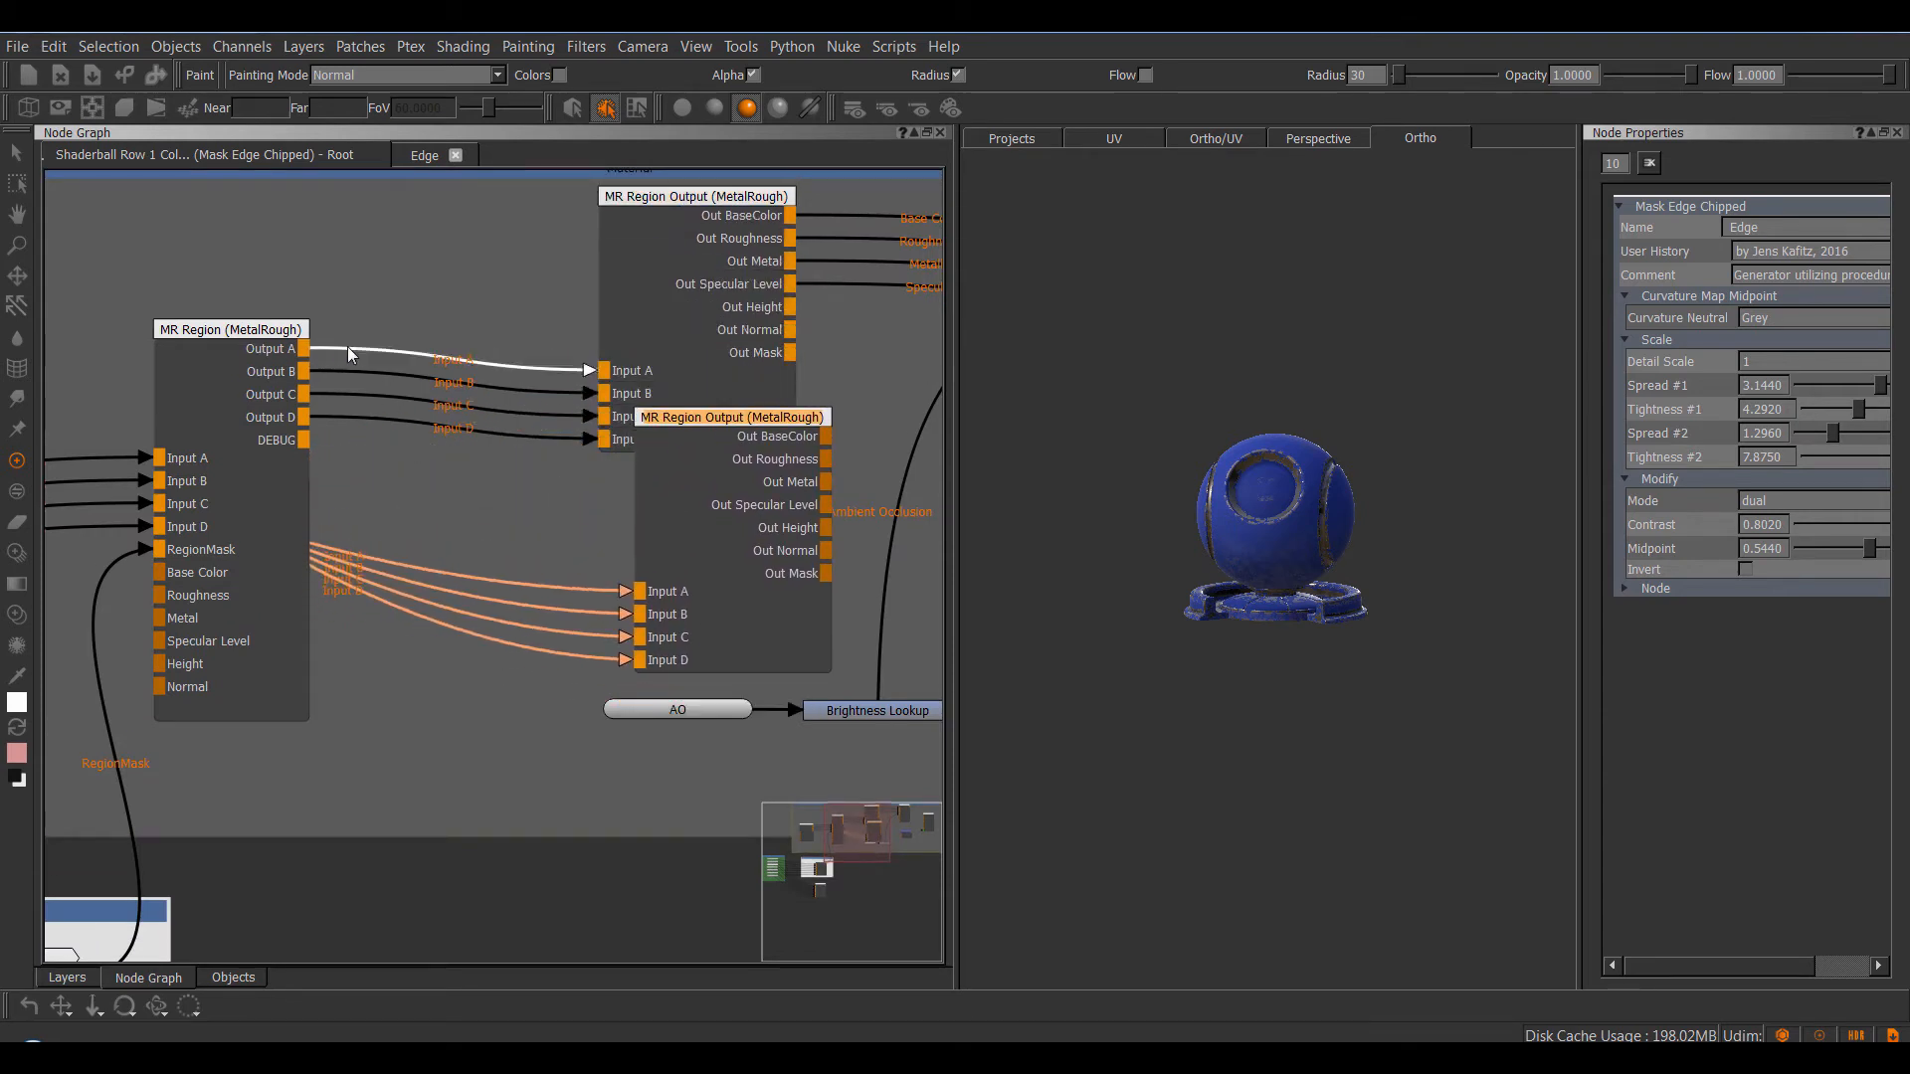
- Align the MR Region Output copy directly under the original node, clear of its input connections
drag(730, 416, 684, 471)
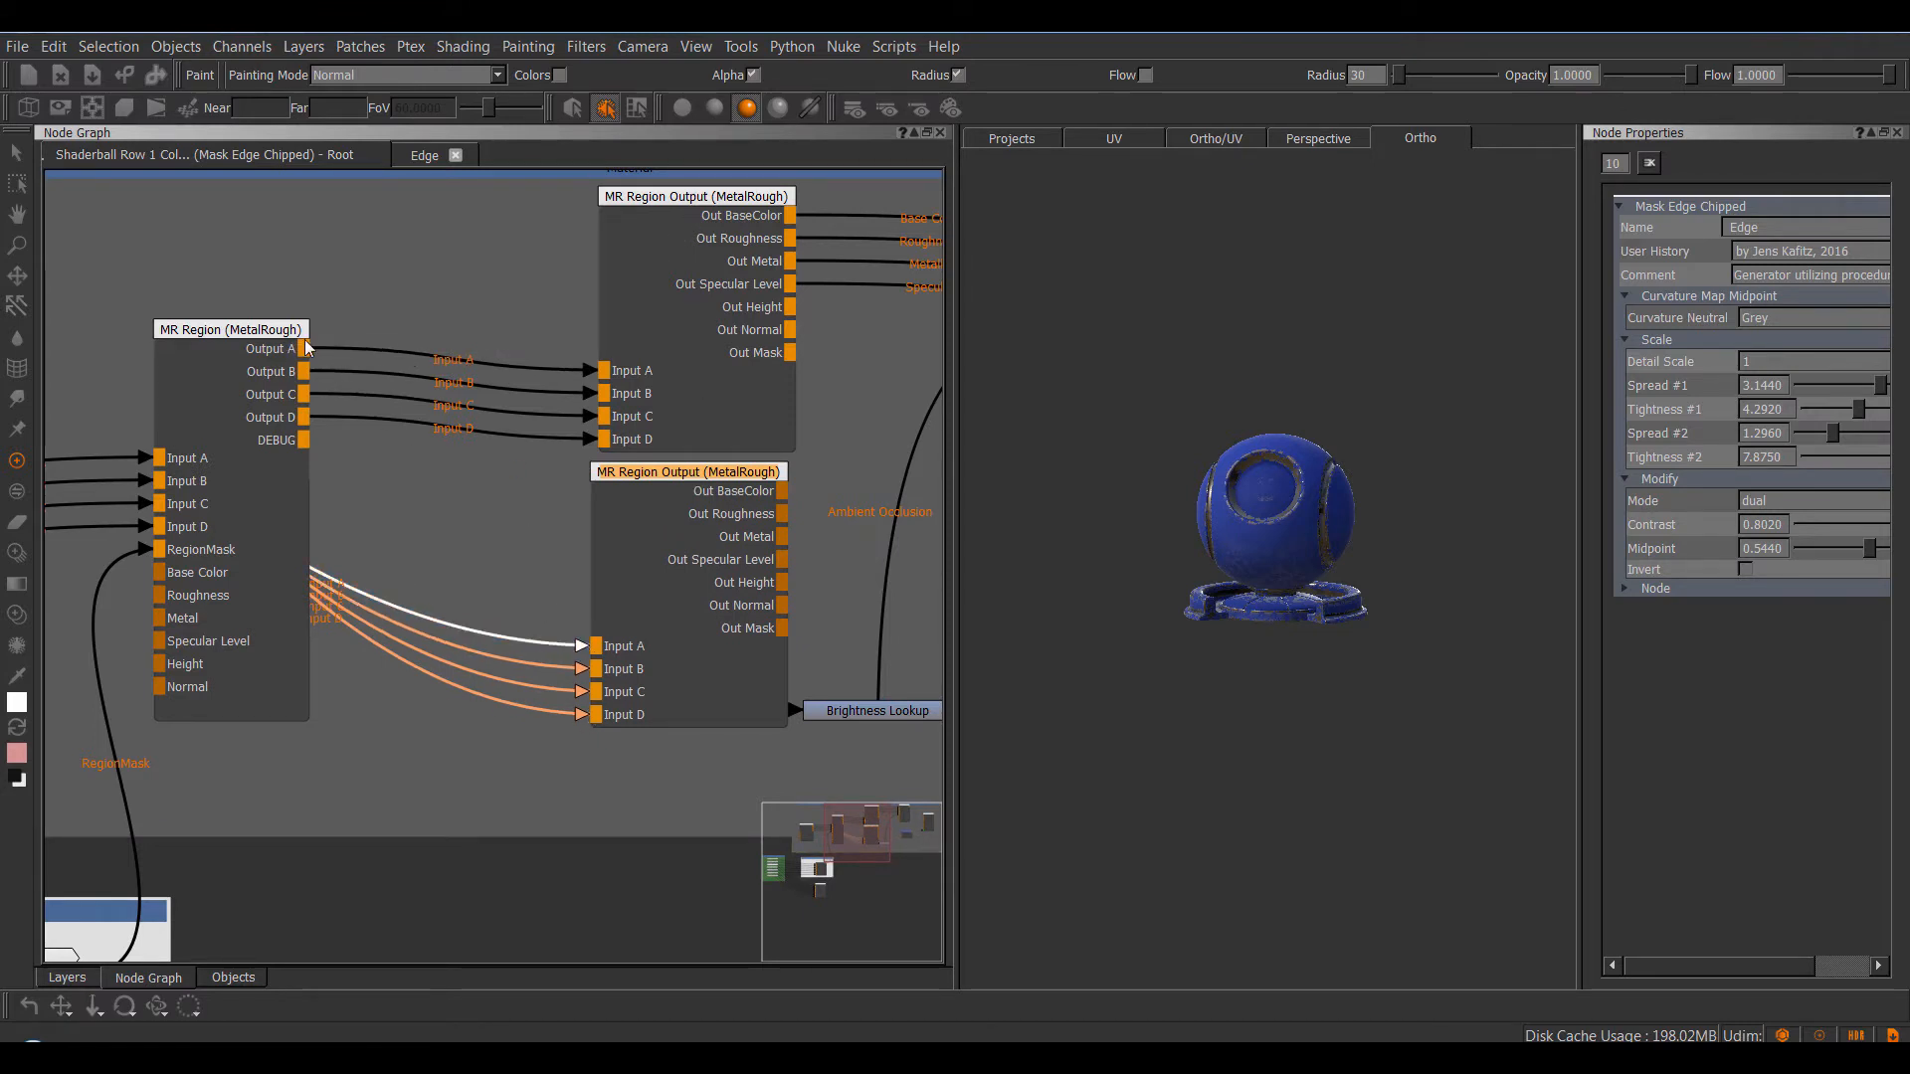
drag(666, 474, 667, 476)
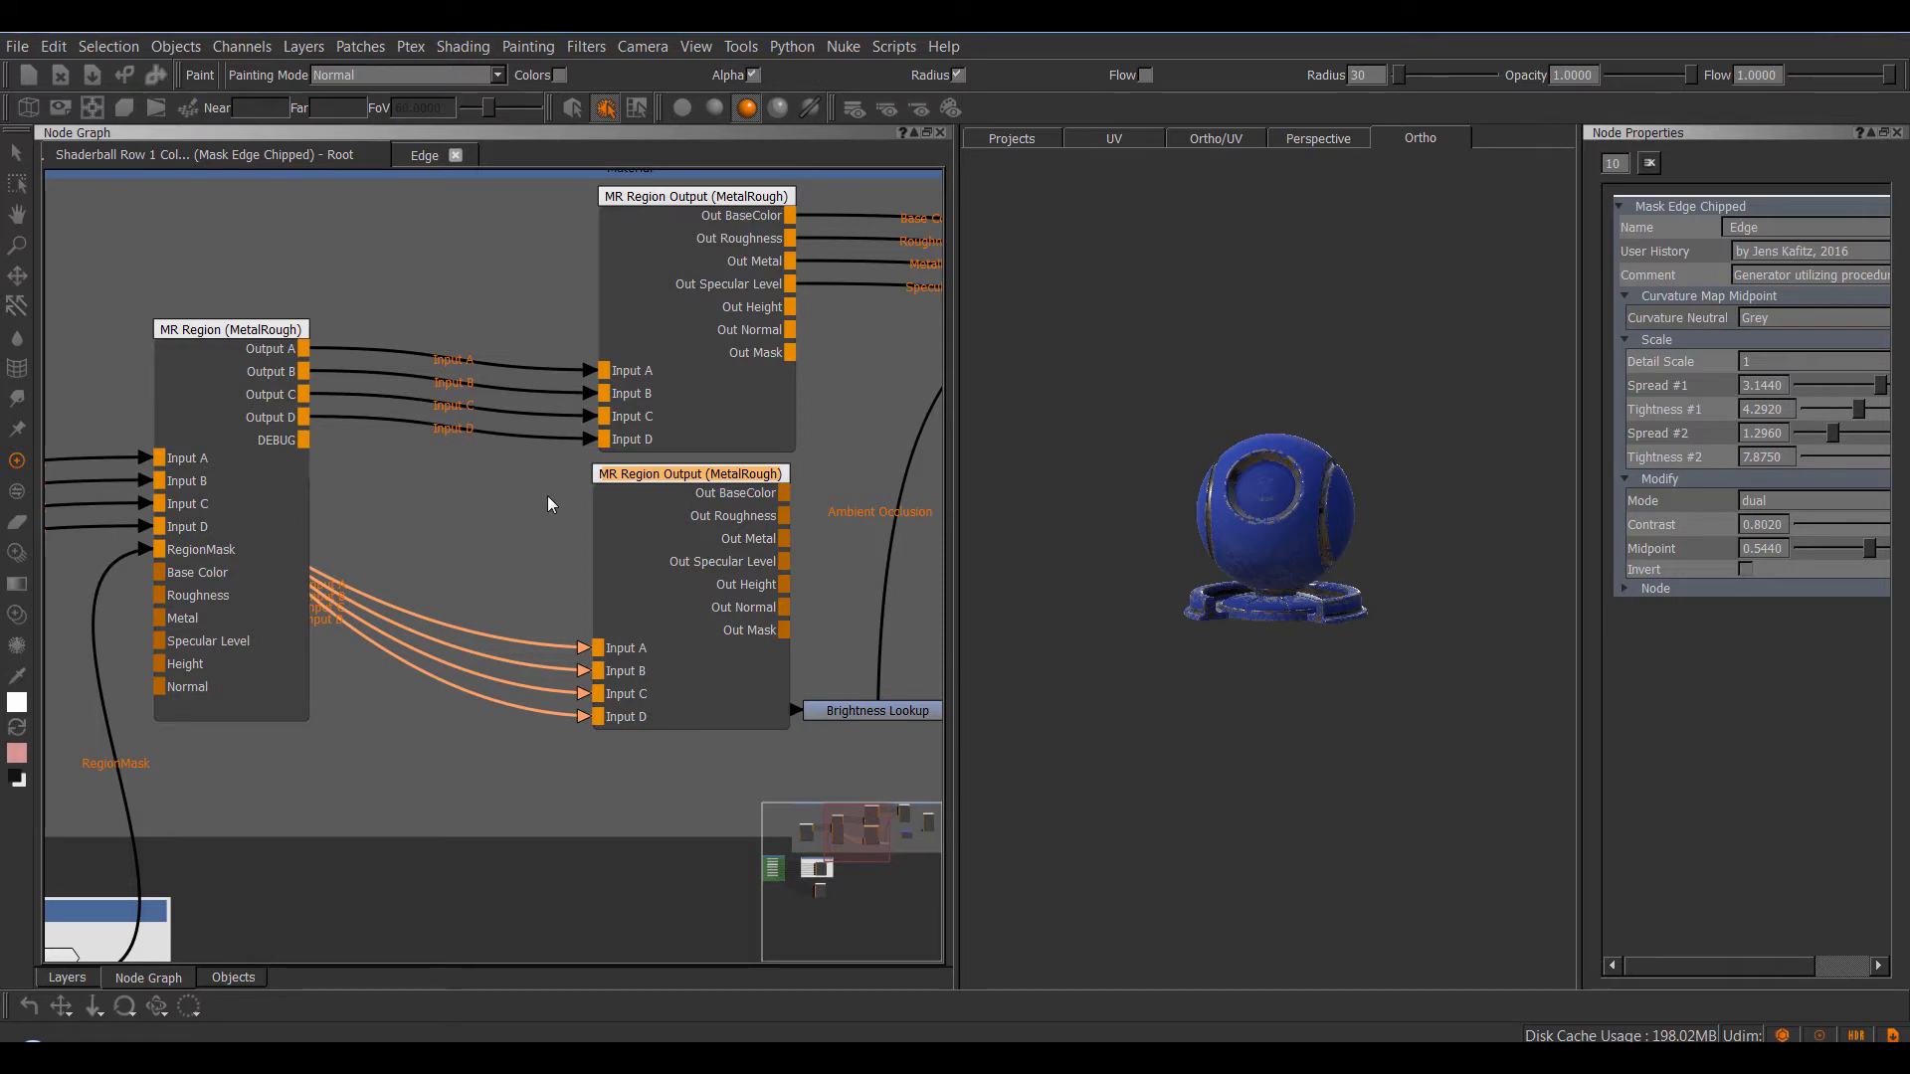
drag(668, 478, 671, 479)
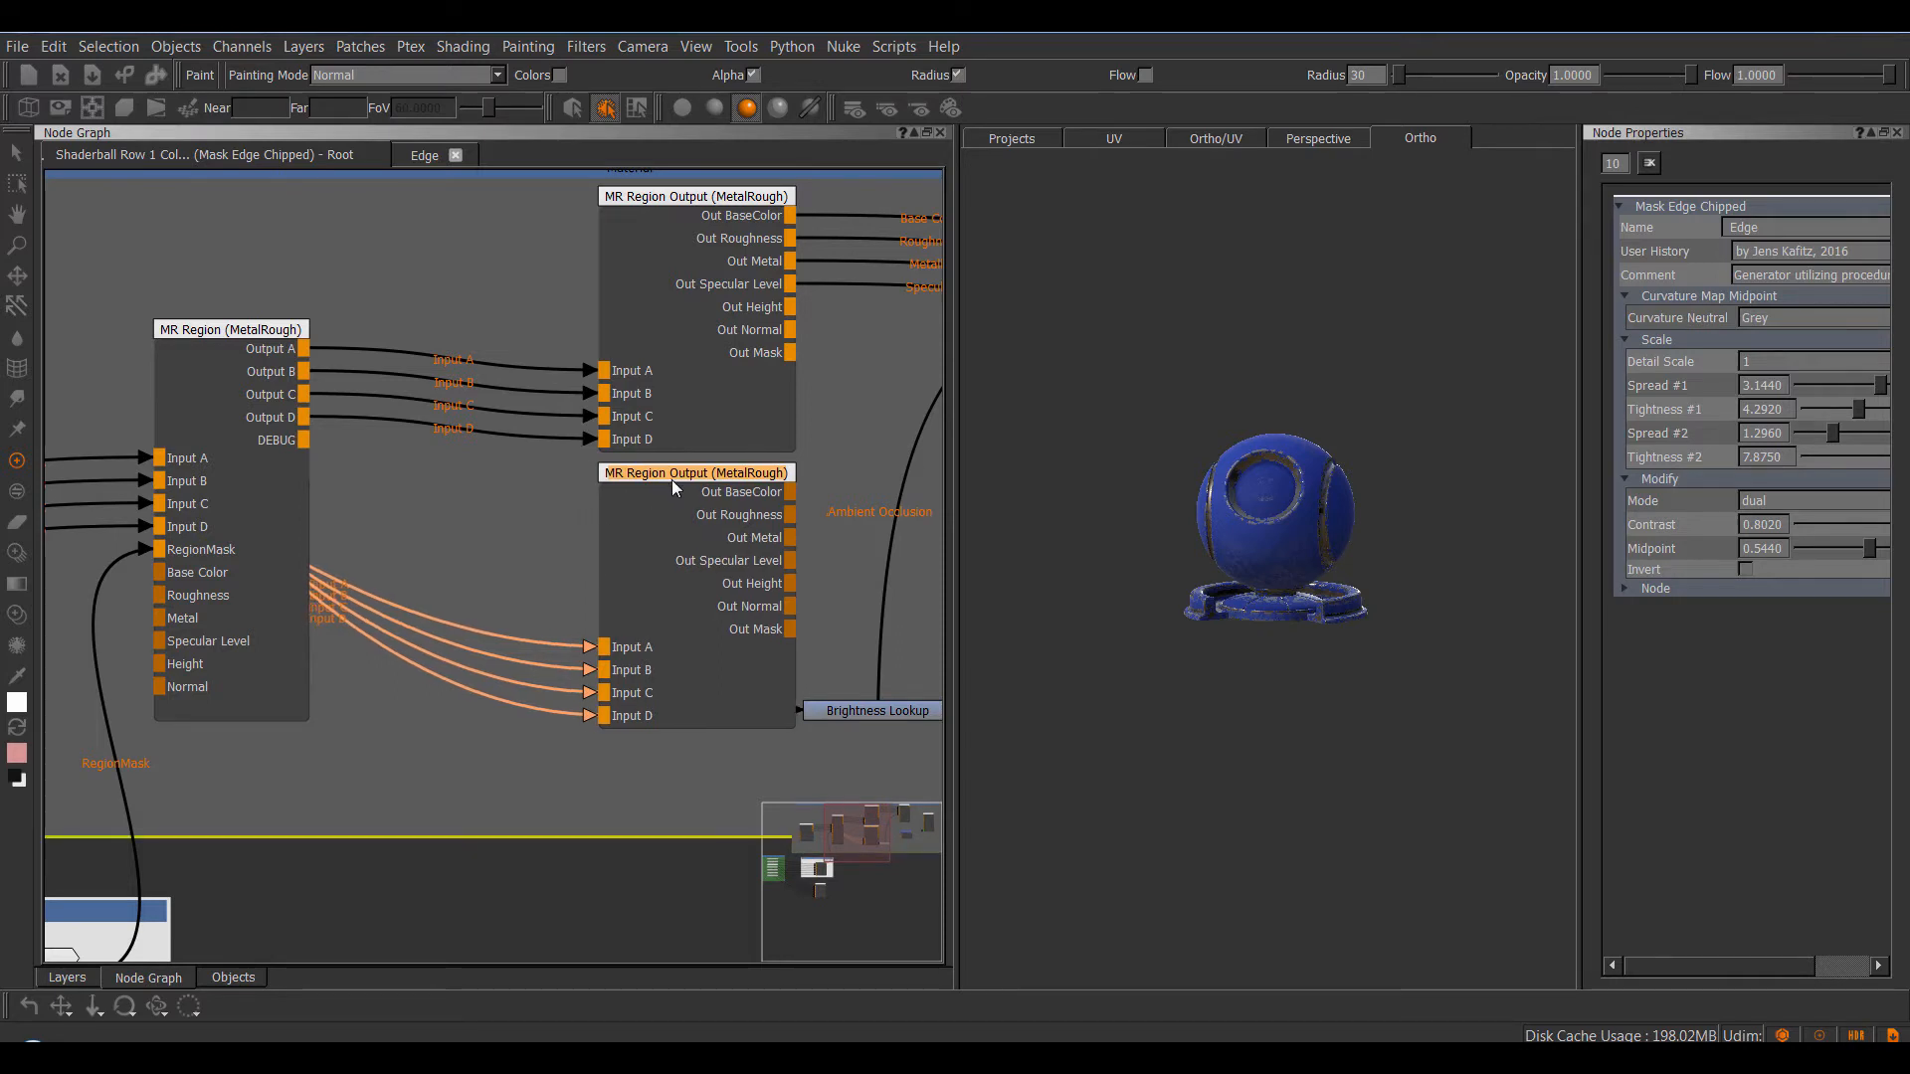
middle_drag(550, 473, 496, 510)
middle_drag(351, 371, 458, 378)
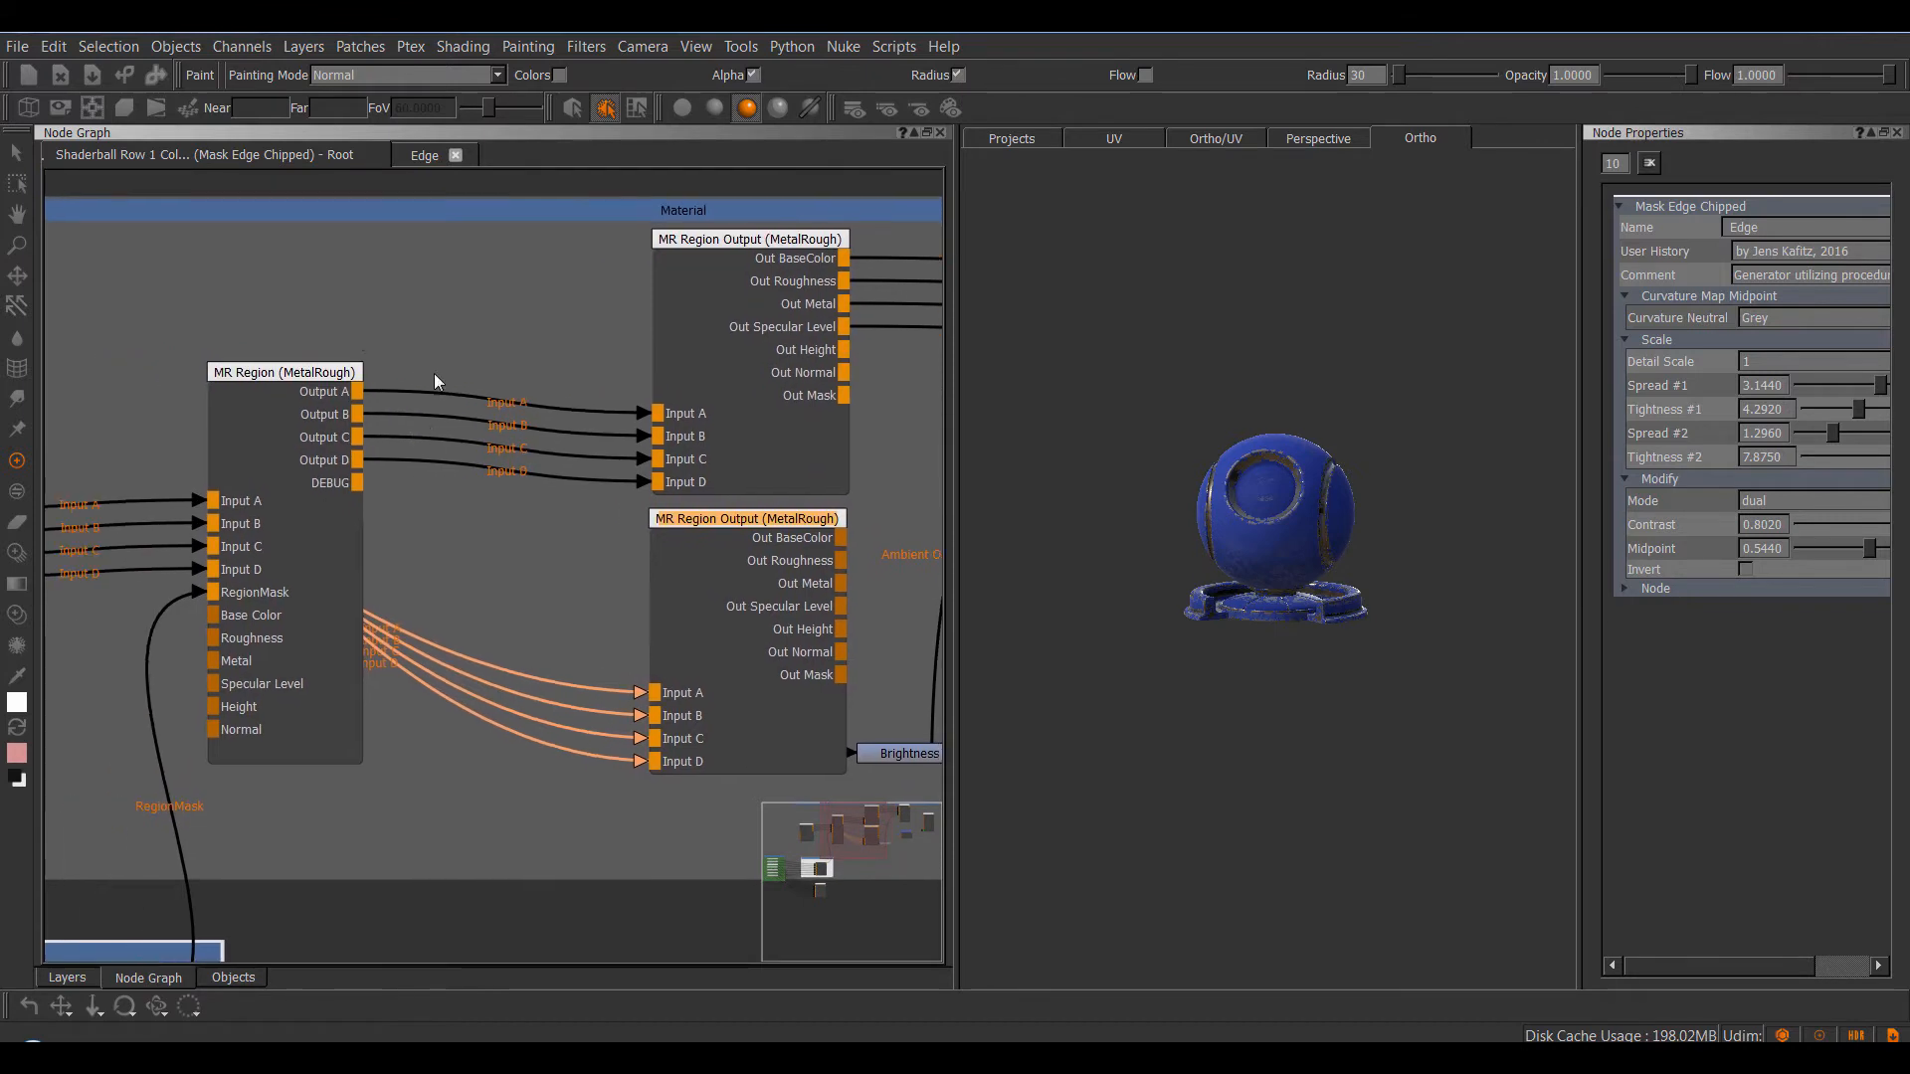
drag(711, 535, 718, 518)
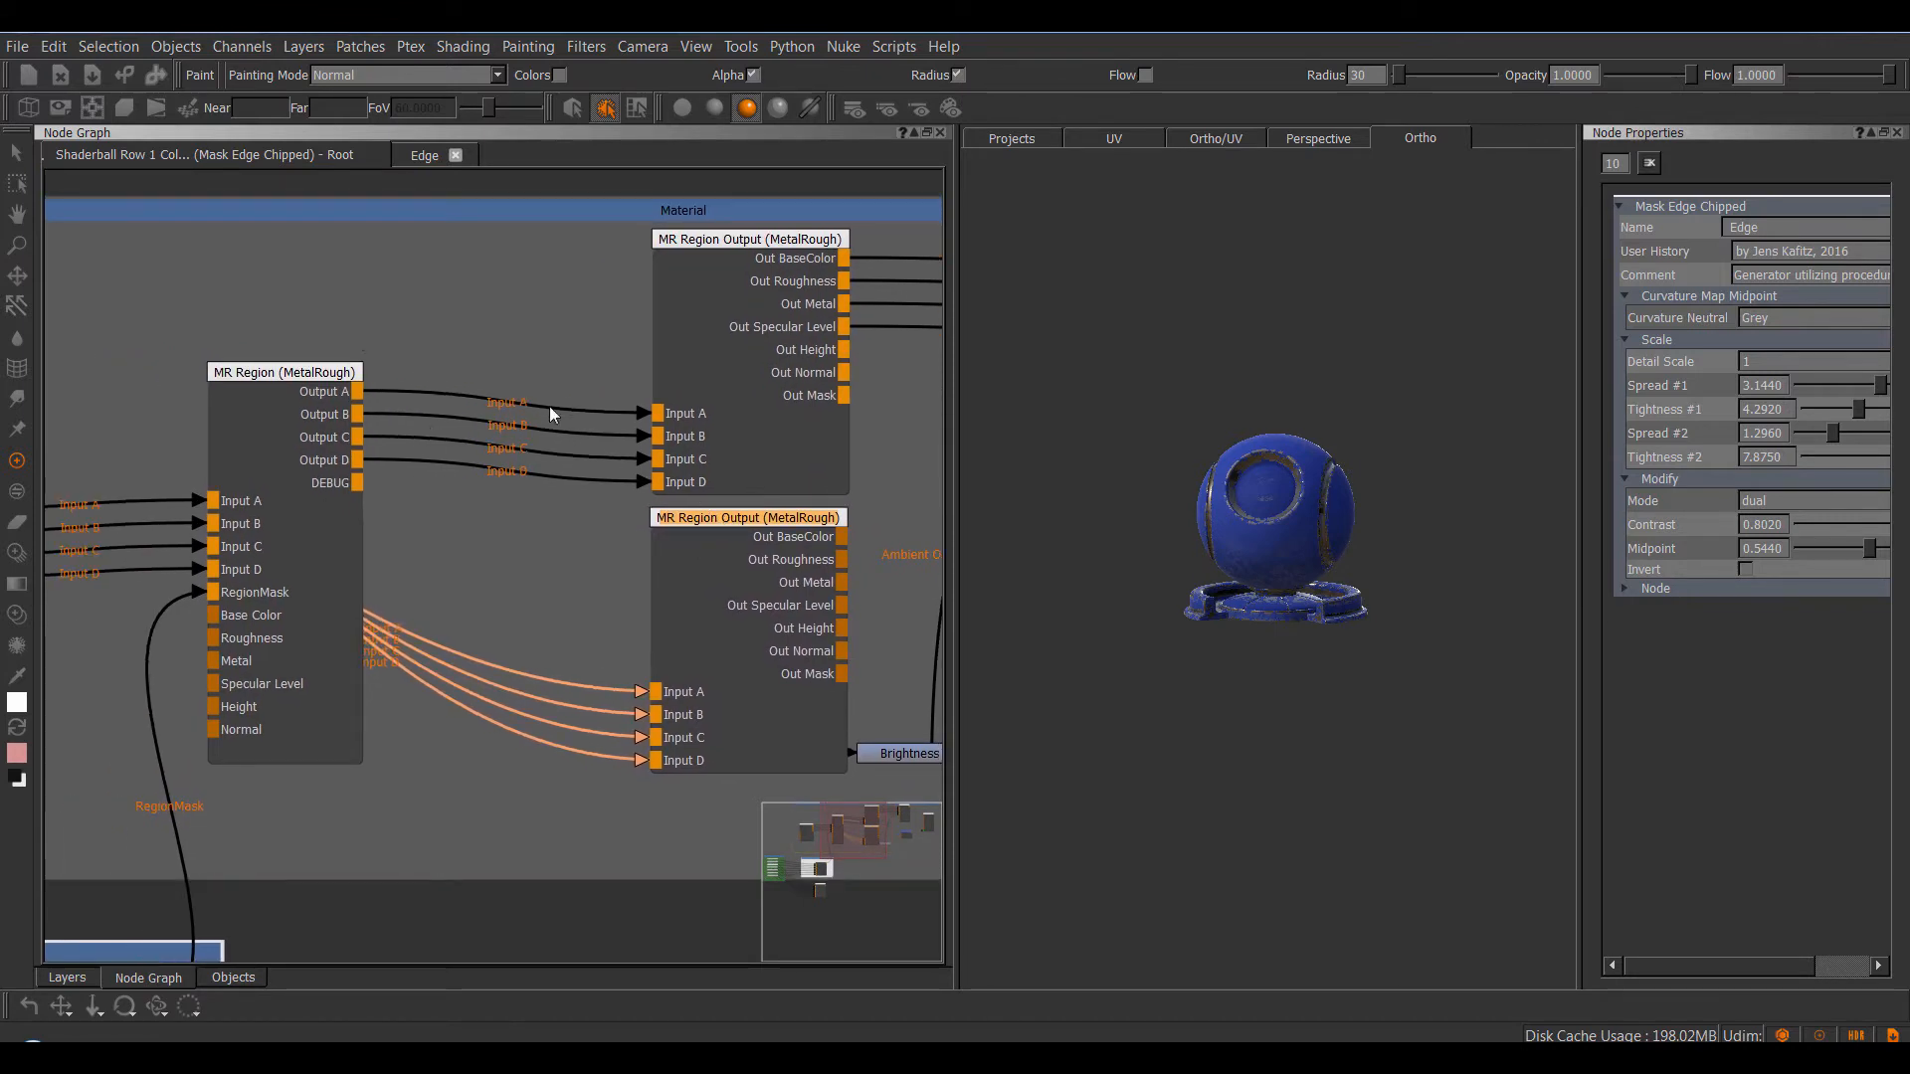
- Delete the duplicated MR Region Output (MetalRough) node
click(538, 324)
middle_drag(537, 324, 527, 315)
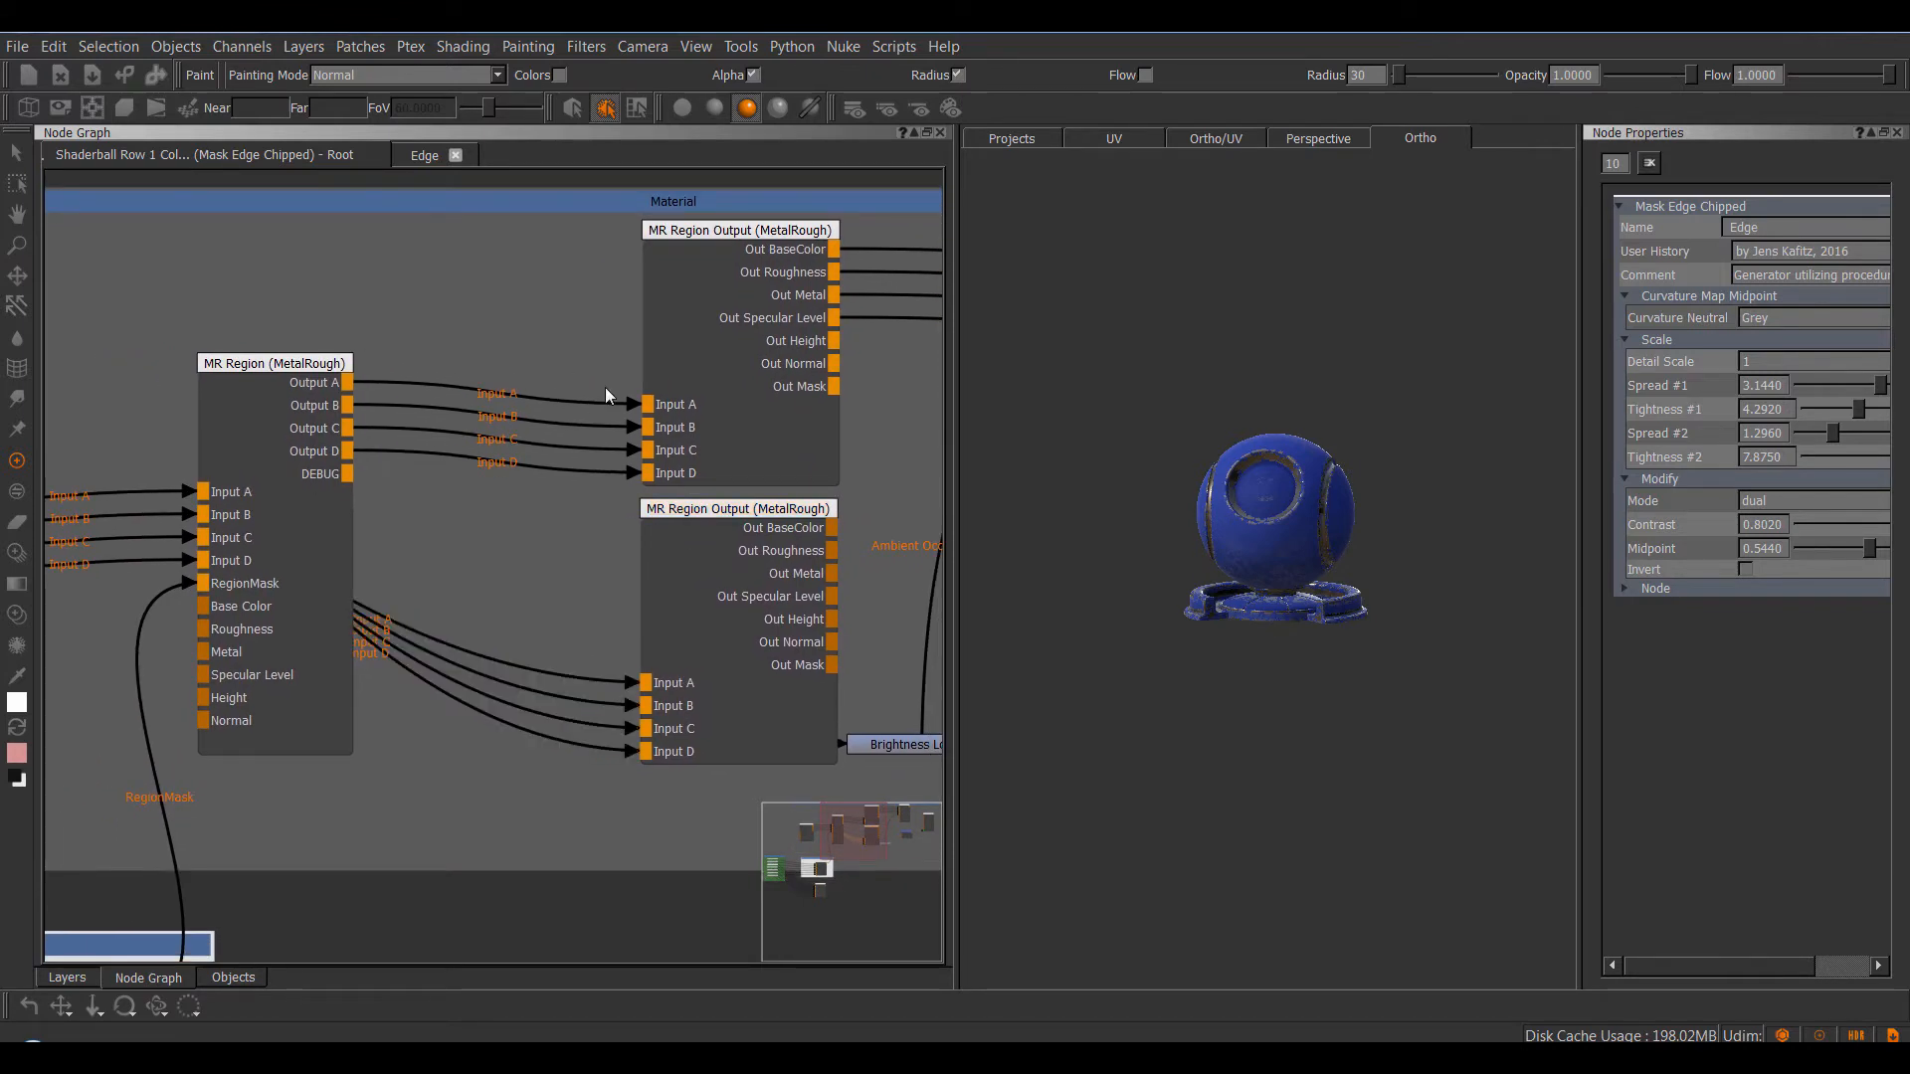
click(732, 505)
key(Delete)
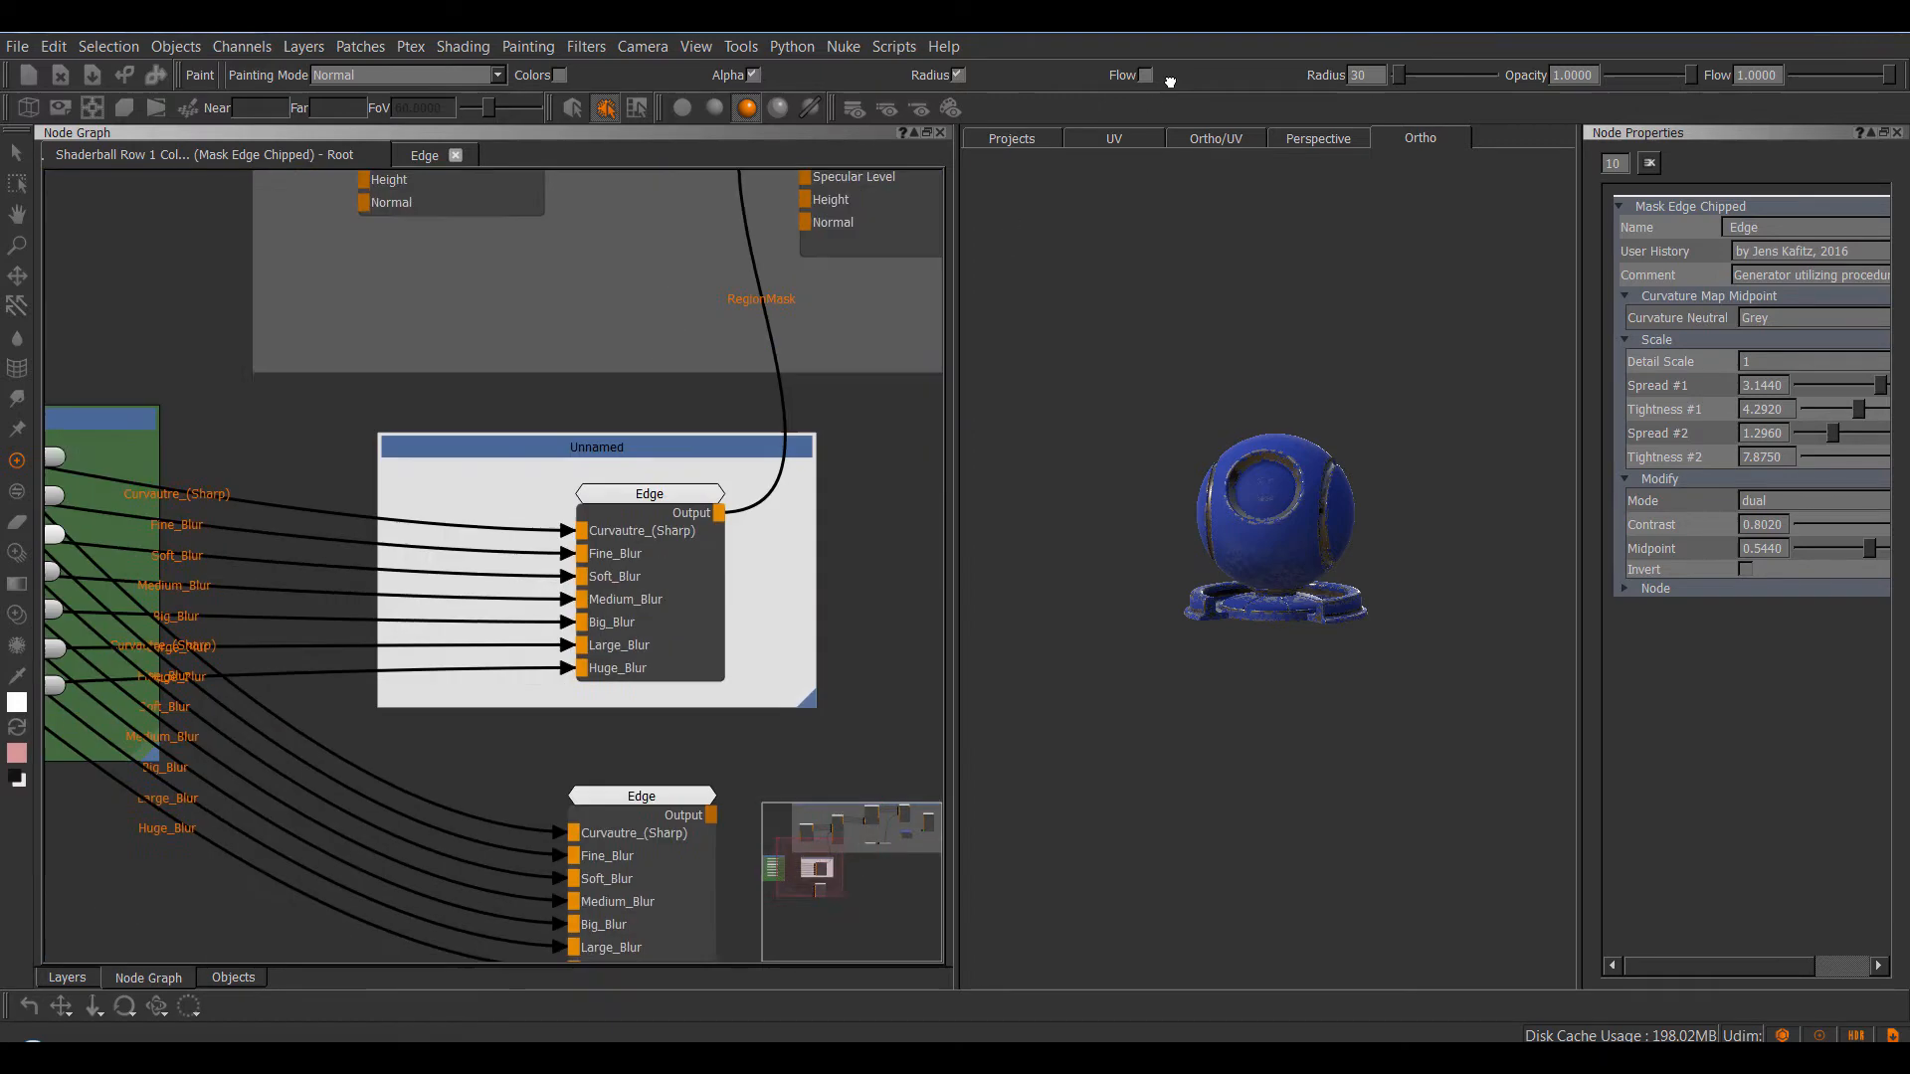
middle_drag(705, 573, 557, 221)
click(505, 450)
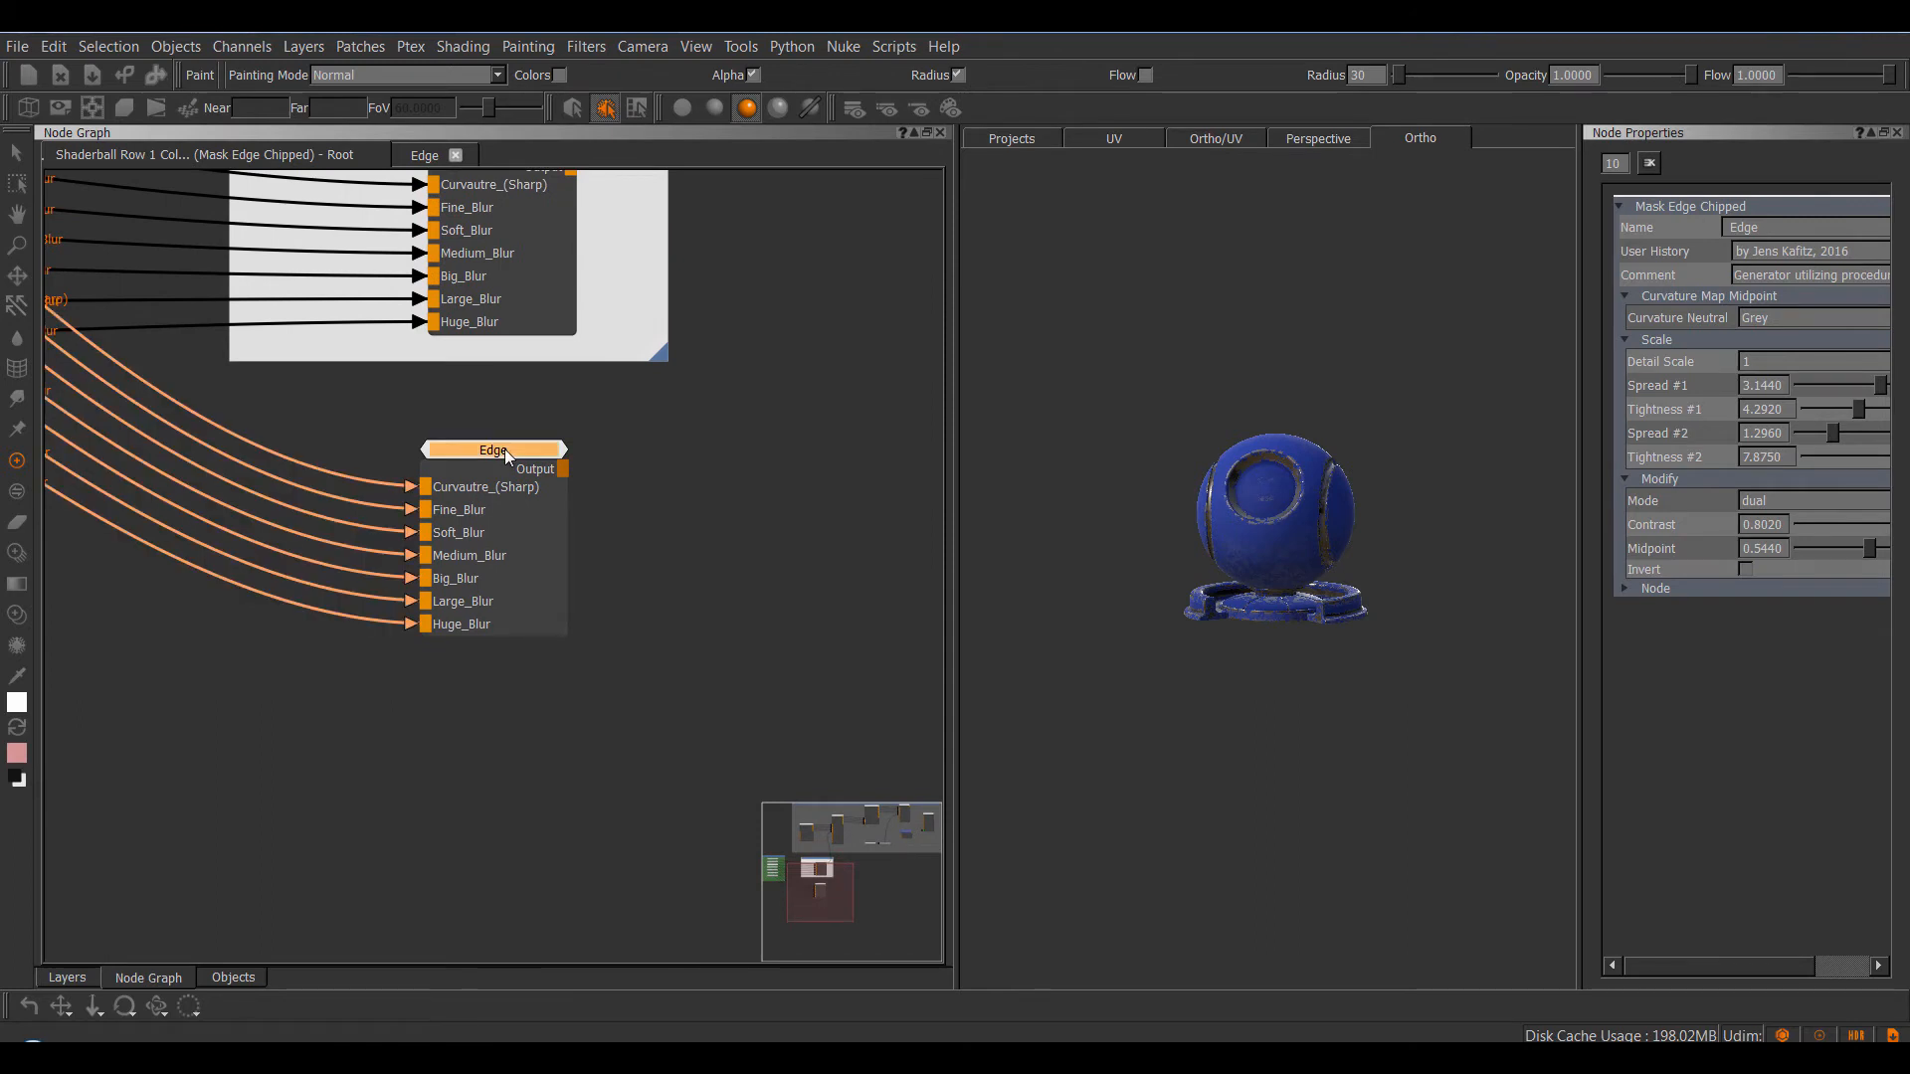
middle_drag(610, 427, 500, 538)
right_click(461, 577)
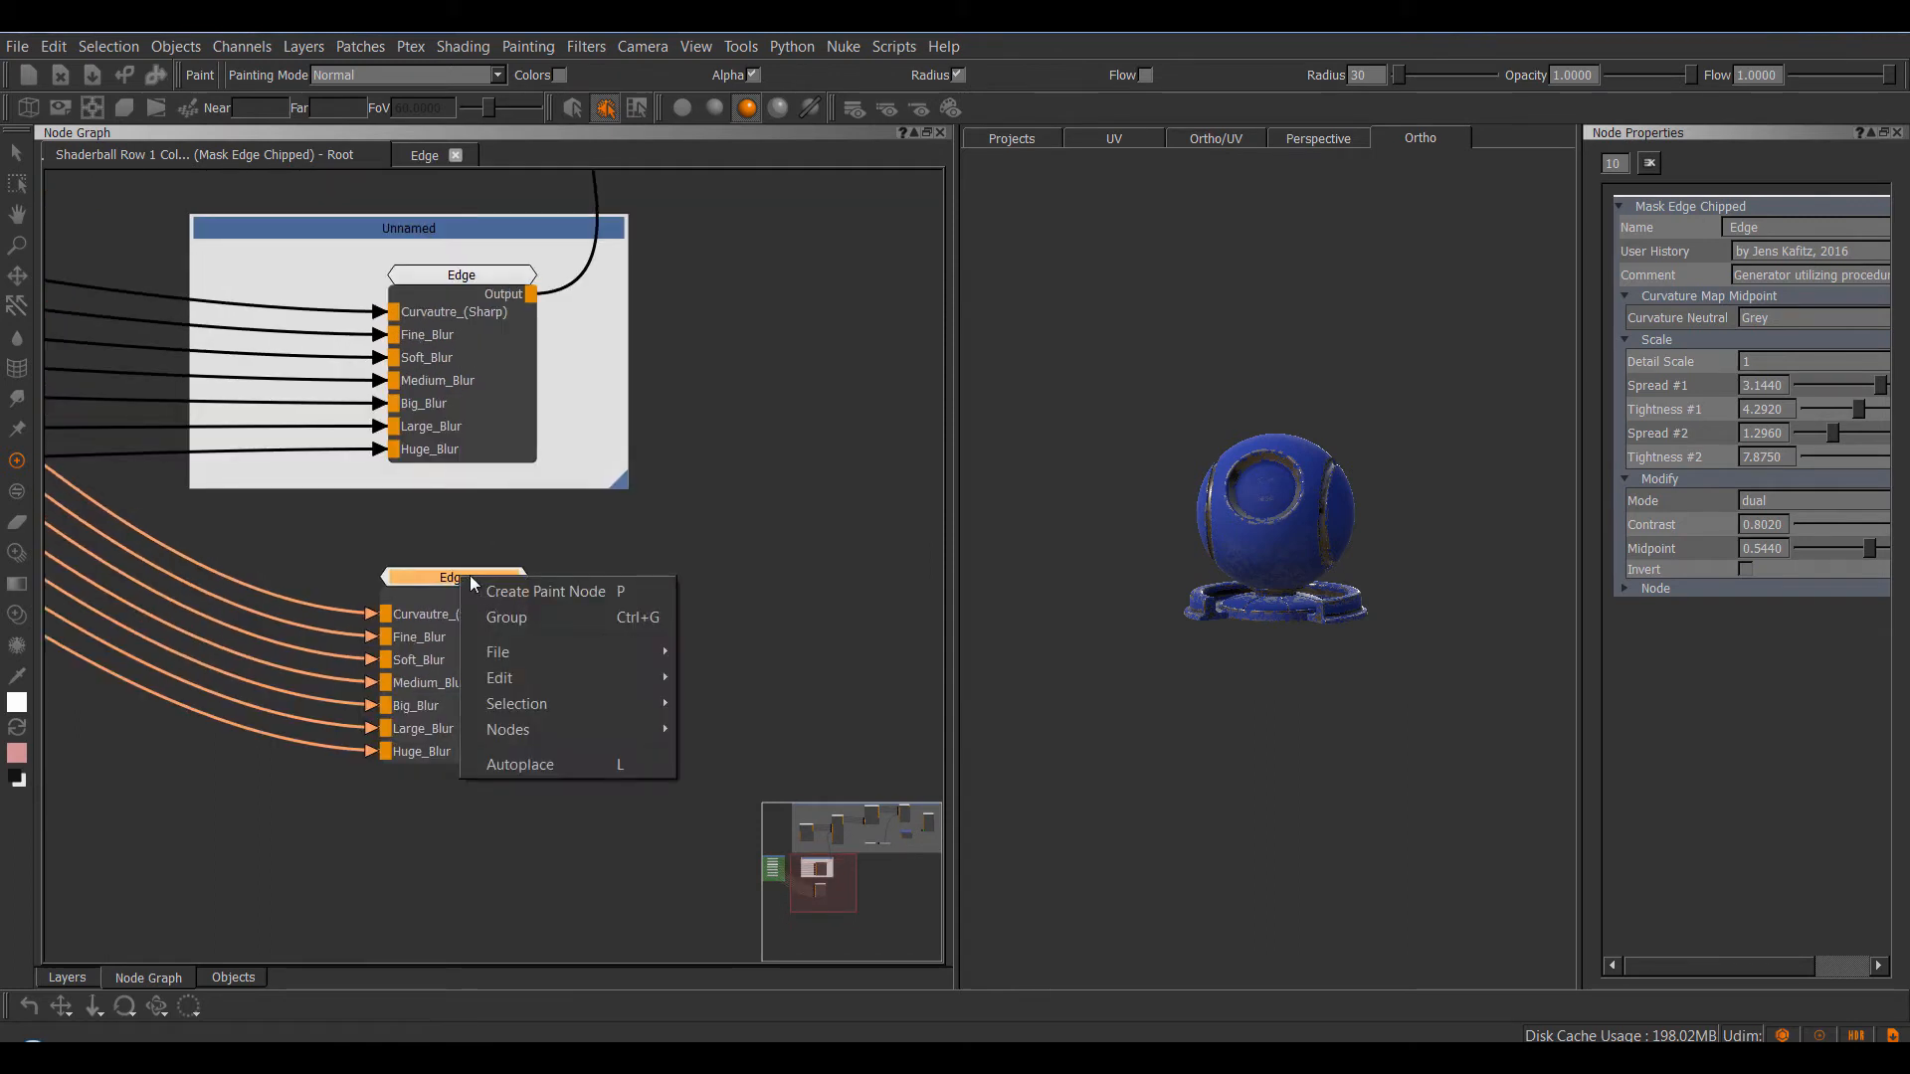
mouse_move(590, 682)
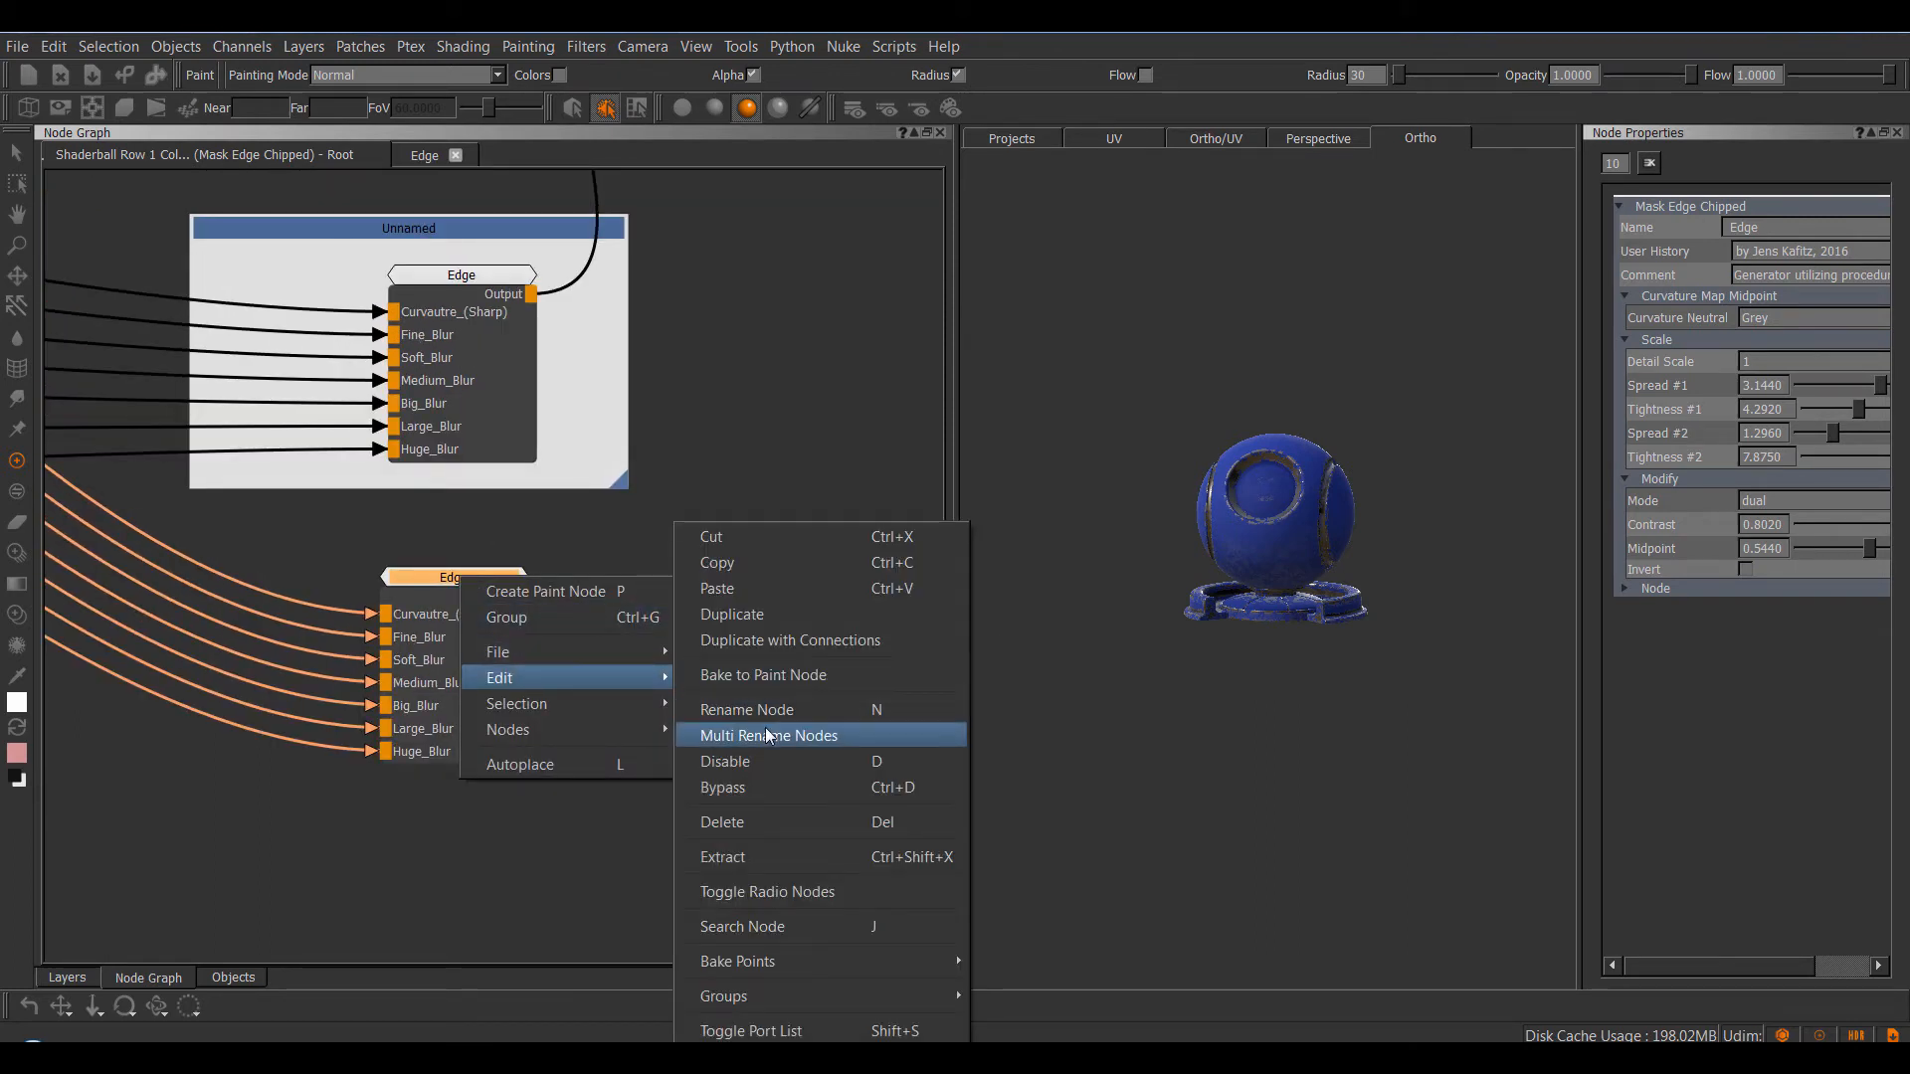
click(433, 531)
- Use Multi Rename Nodes to add the prefix "Test_" to both Edge nodes
click(446, 577)
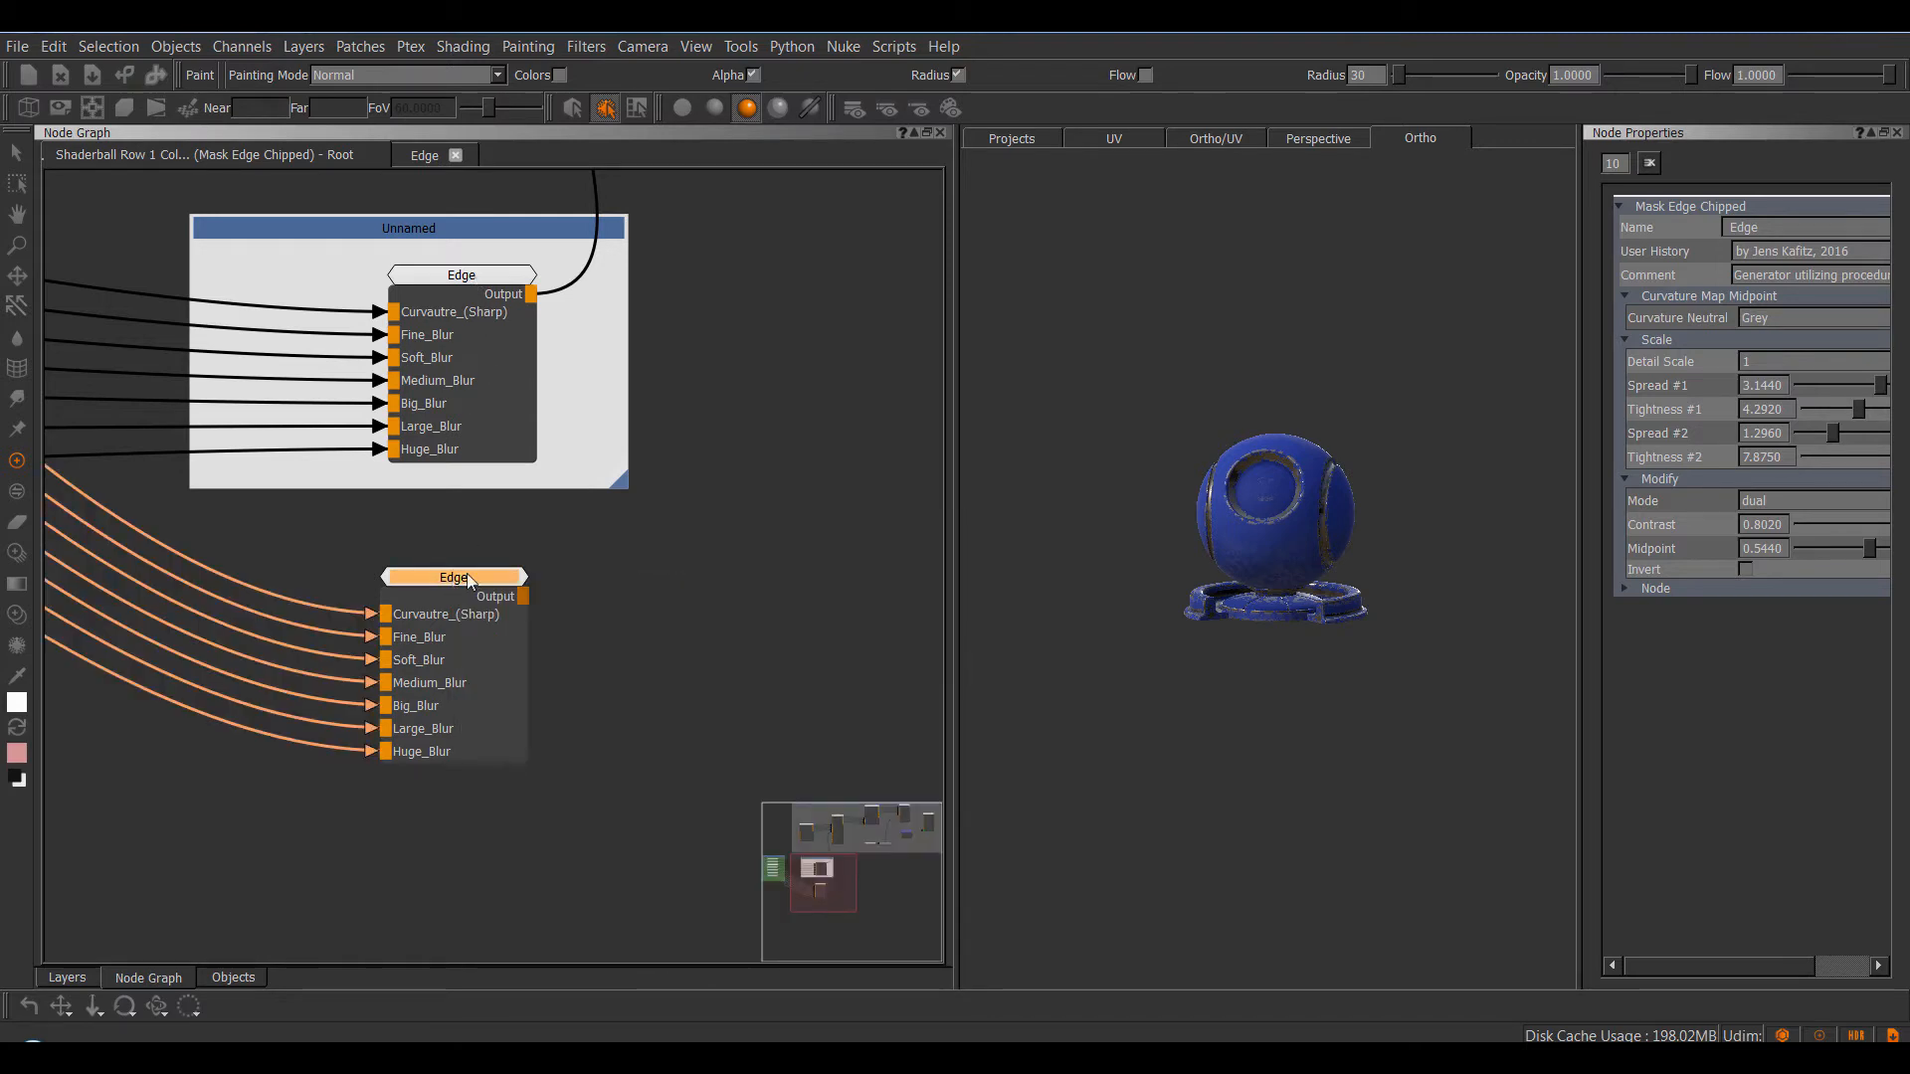
click(459, 283)
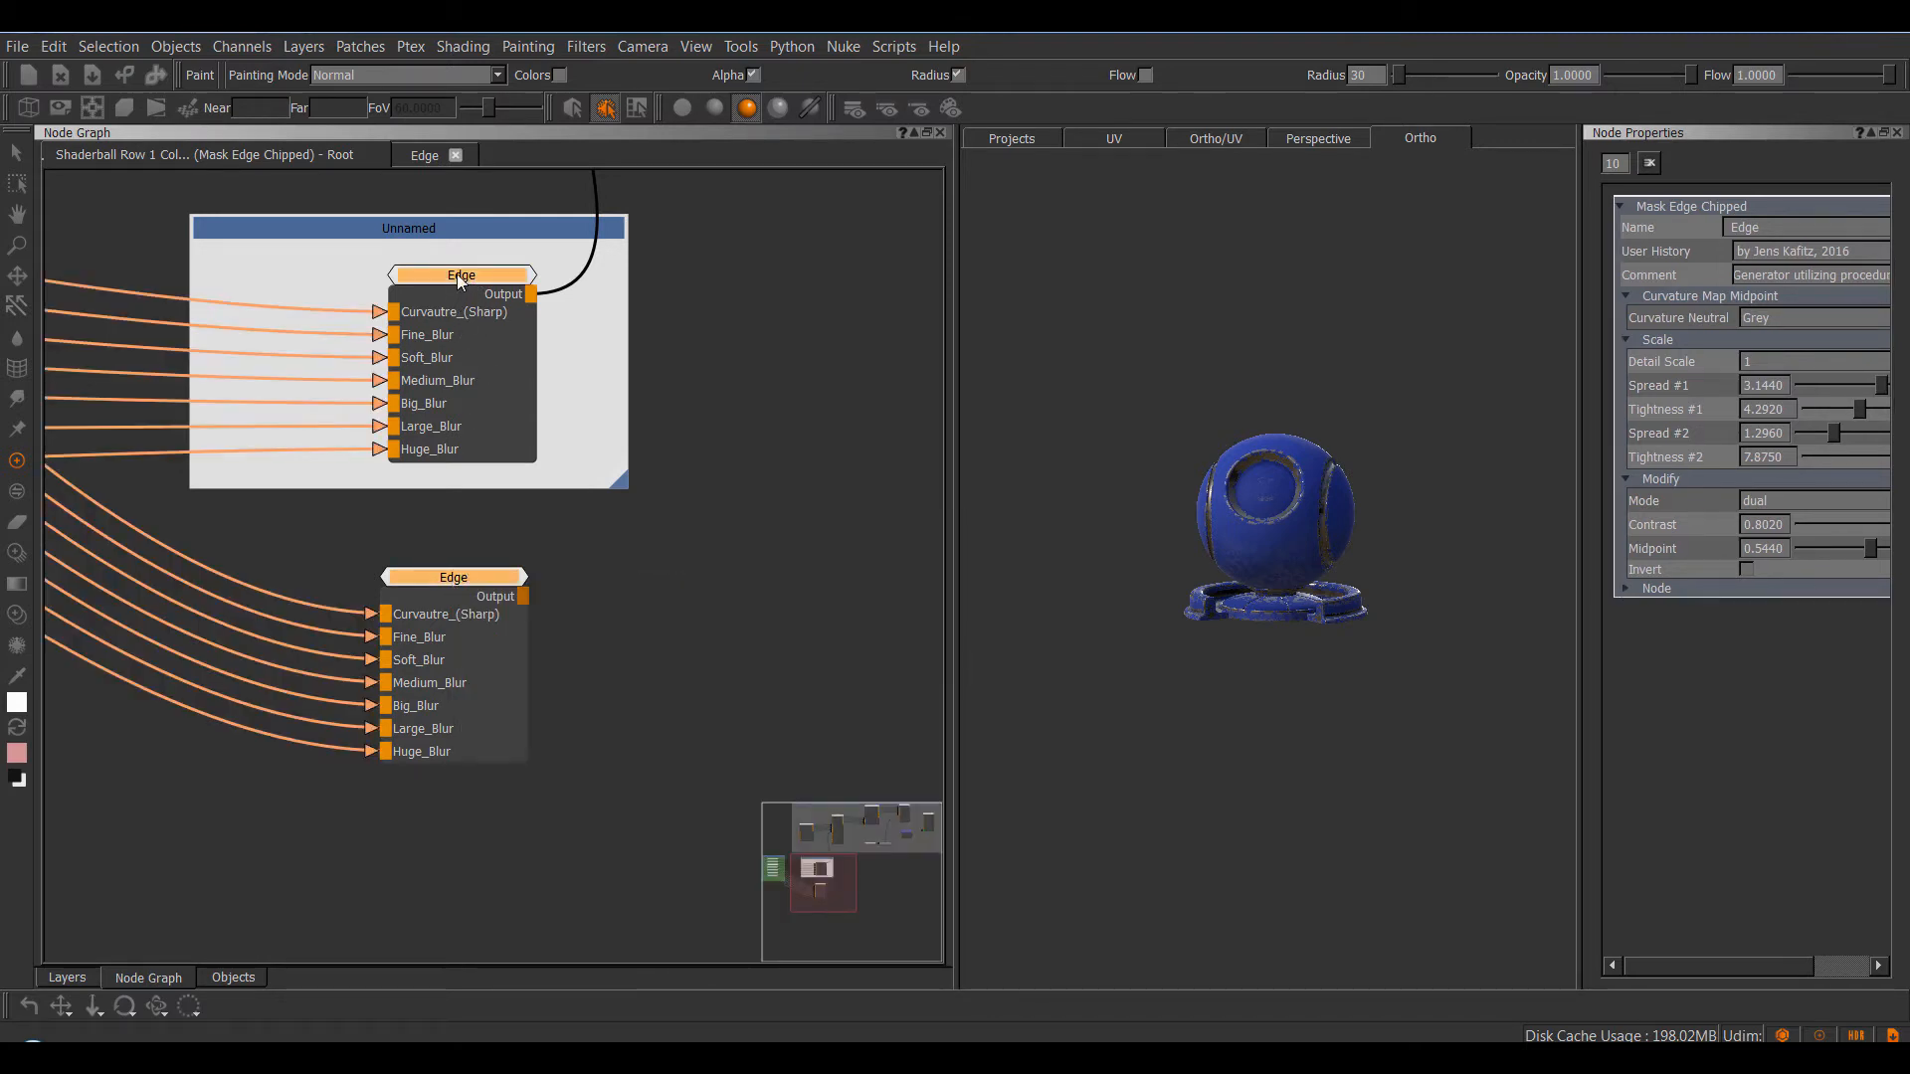
right_click(457, 273)
mouse_move(615, 376)
click(808, 575)
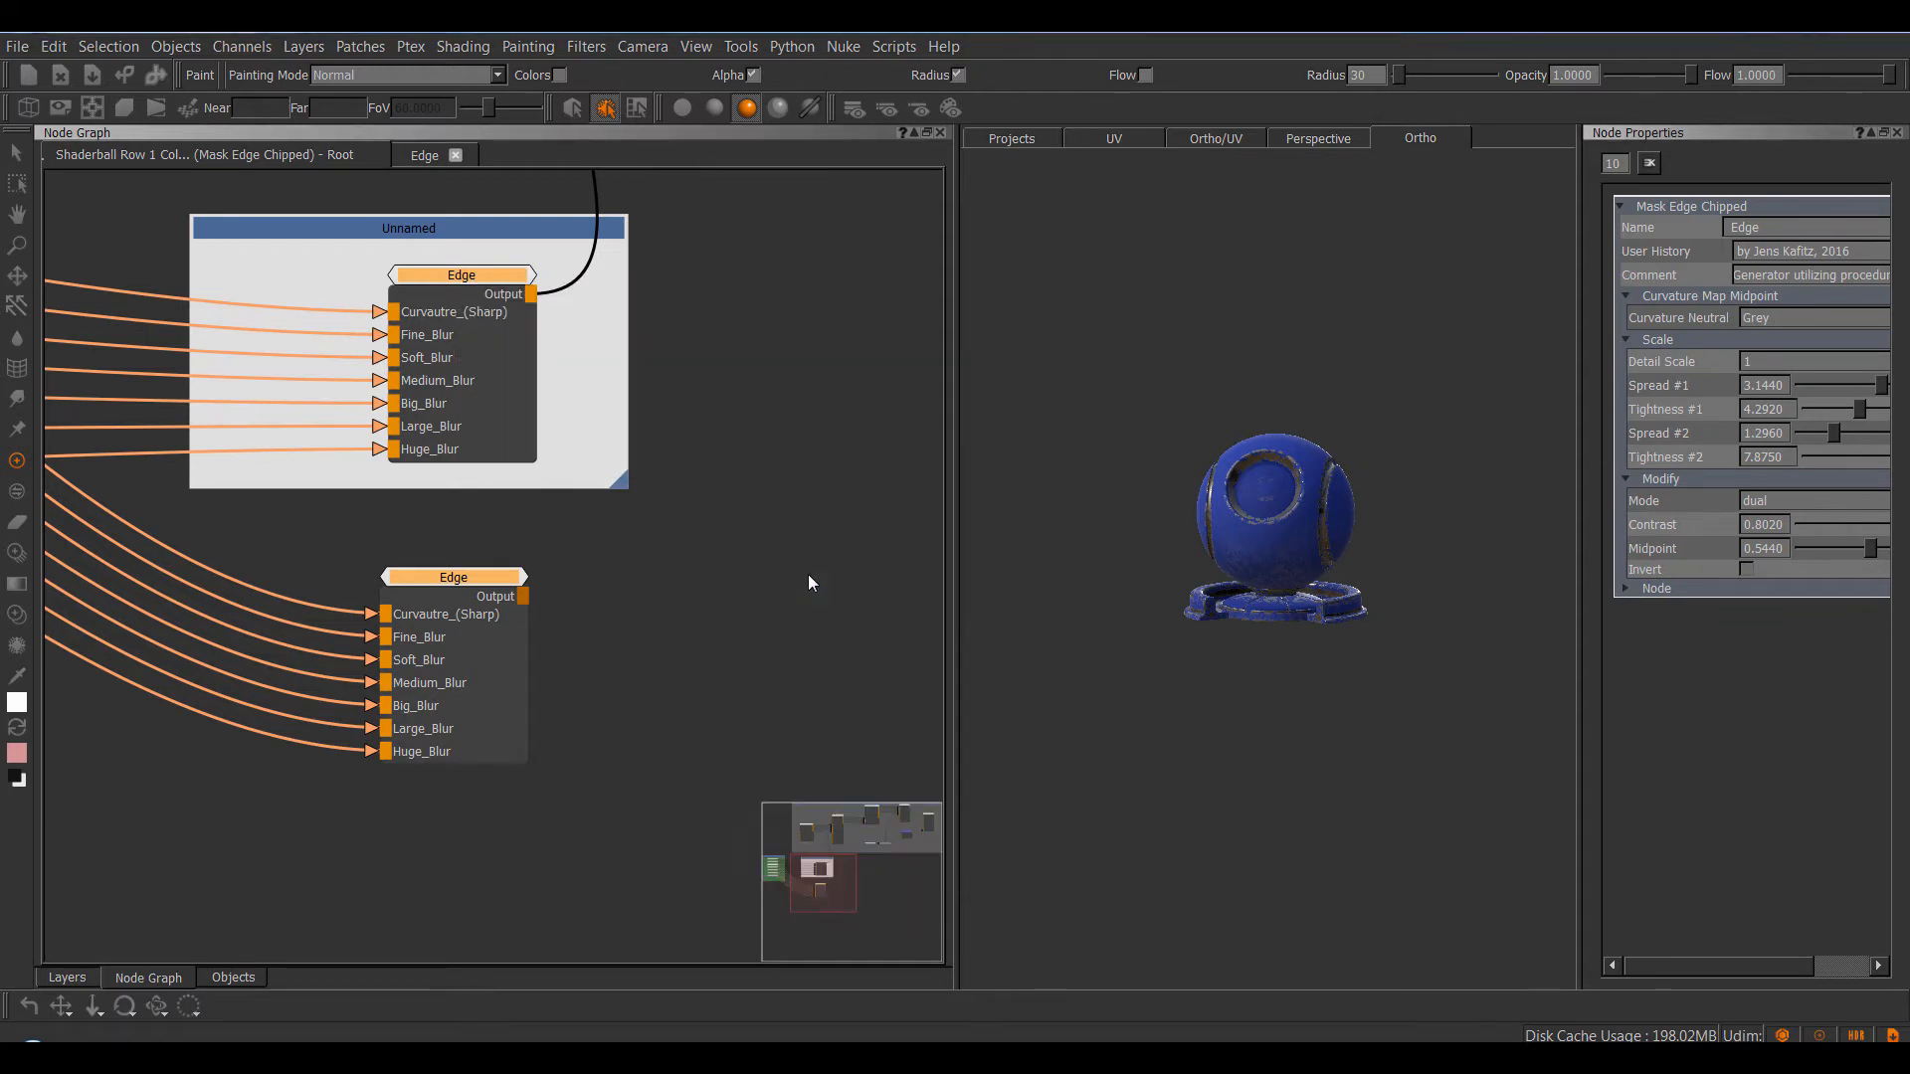
drag(921, 346, 953, 311)
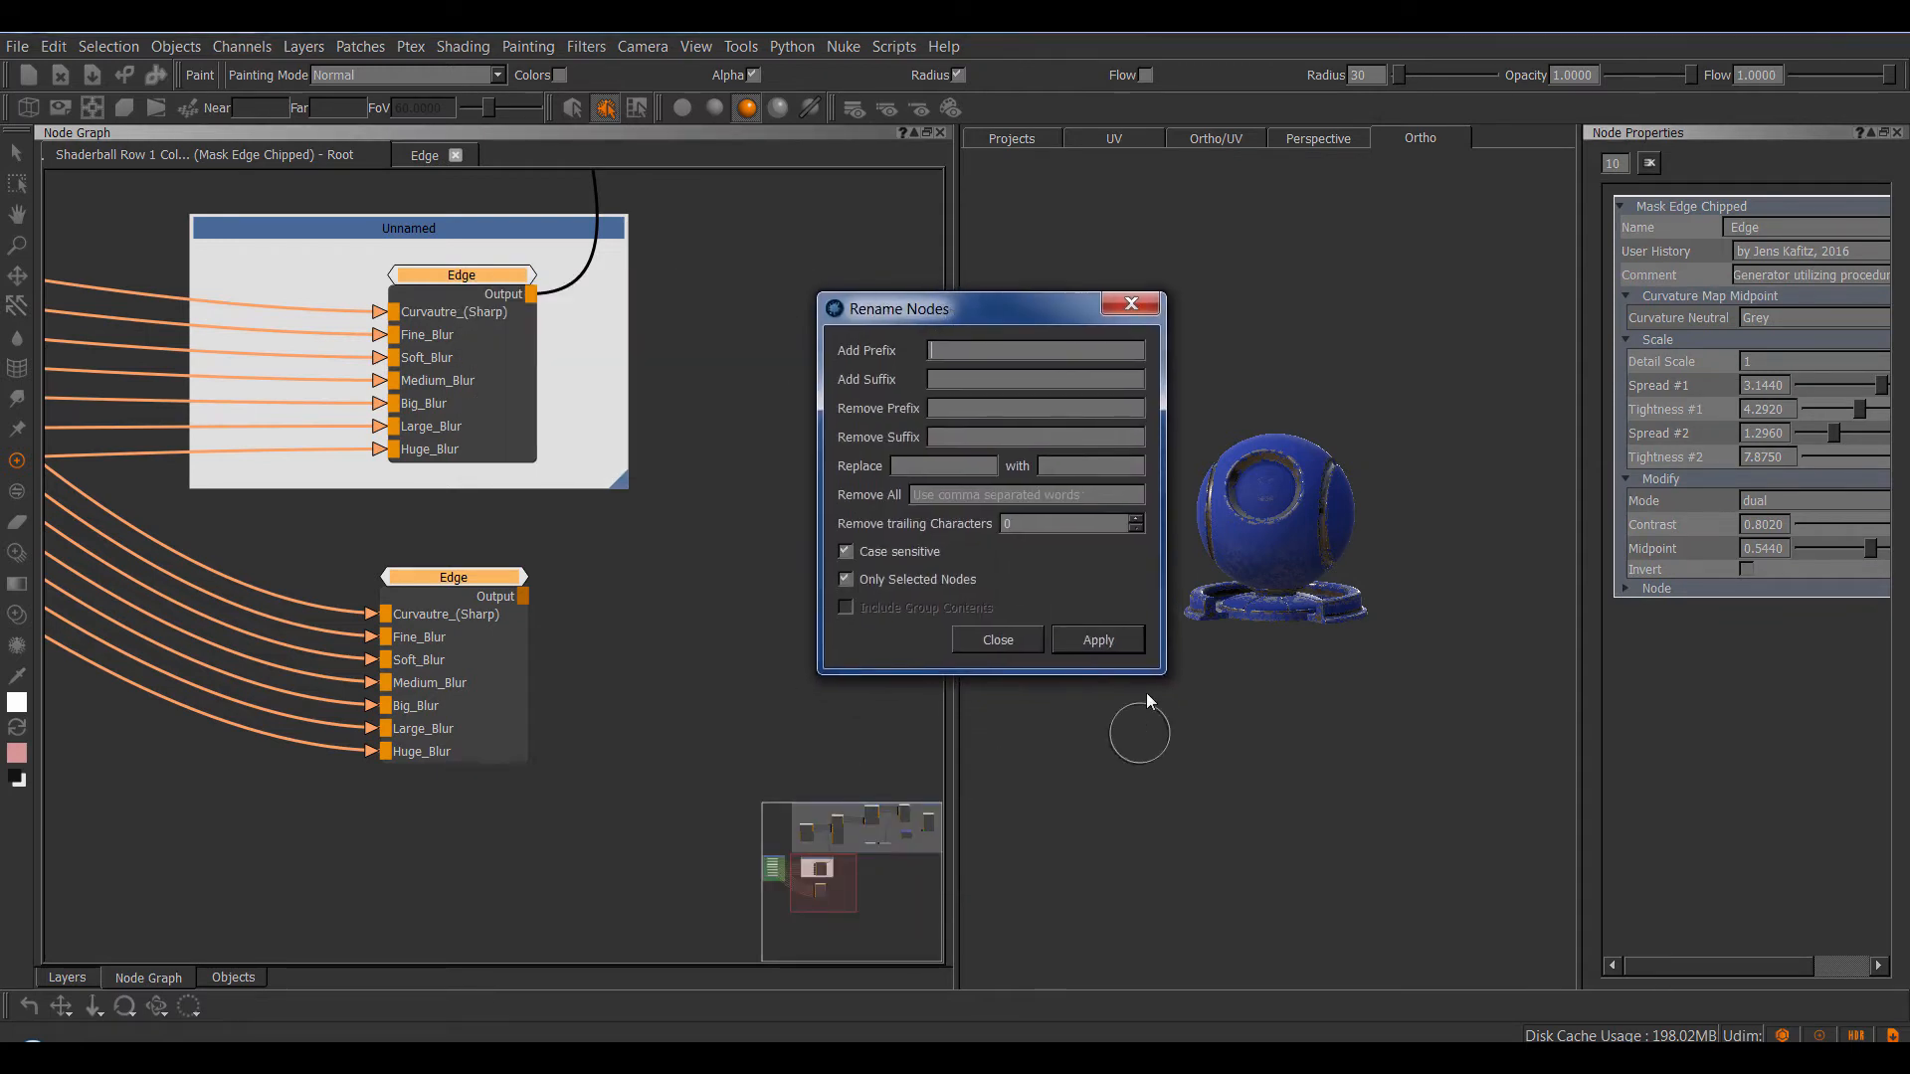
click(985, 351)
text(Test_)
click(1098, 639)
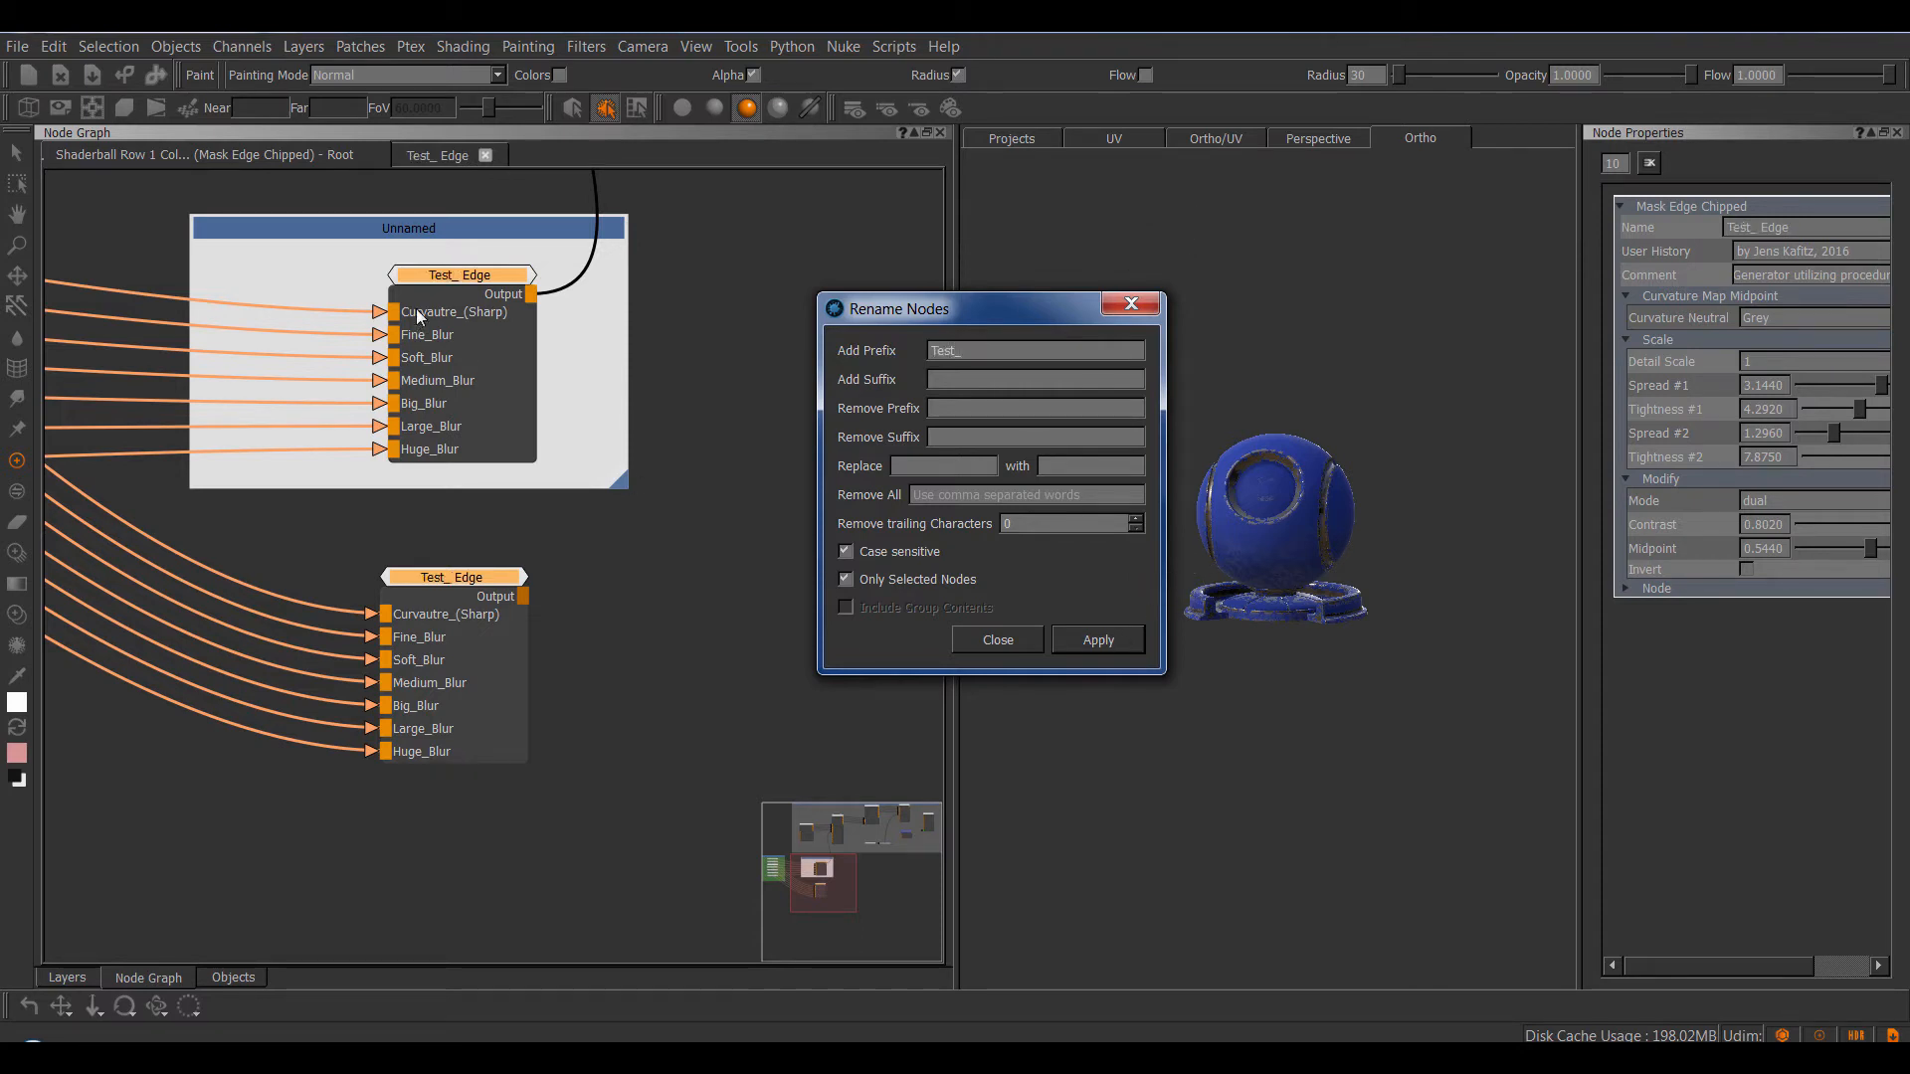
- Remove the prefix "Test_" from both Edge nodes and close the Rename Nodes dialog
double_click(943, 350)
key(ctrl+c)
key(BackSpace)
click(960, 408)
key(ctrl+v)
click(1098, 640)
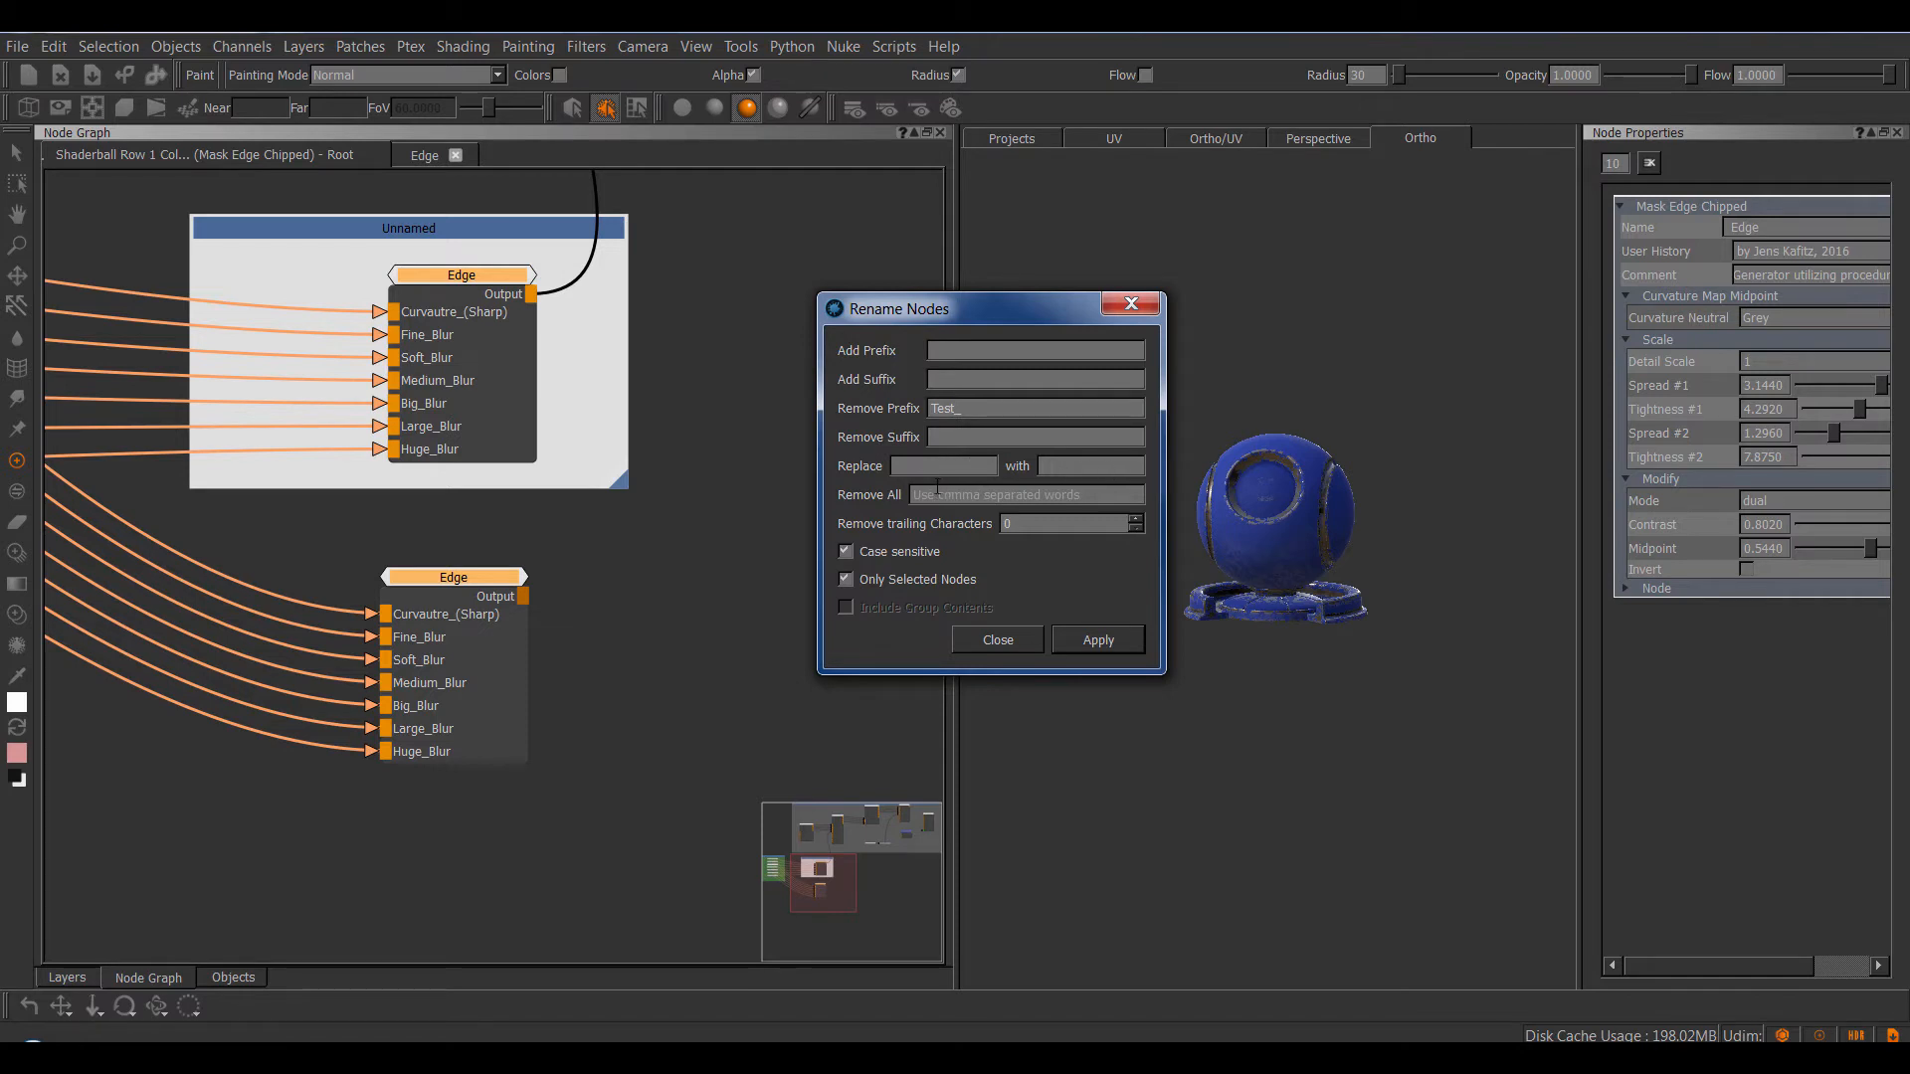
click(938, 491)
click(1000, 639)
- Reselect both Edge nodes and open Multi Rename Nodes for them
middle_drag(508, 617, 632, 534)
scroll(632, 534, up, 4)
scroll(632, 533, down, 1)
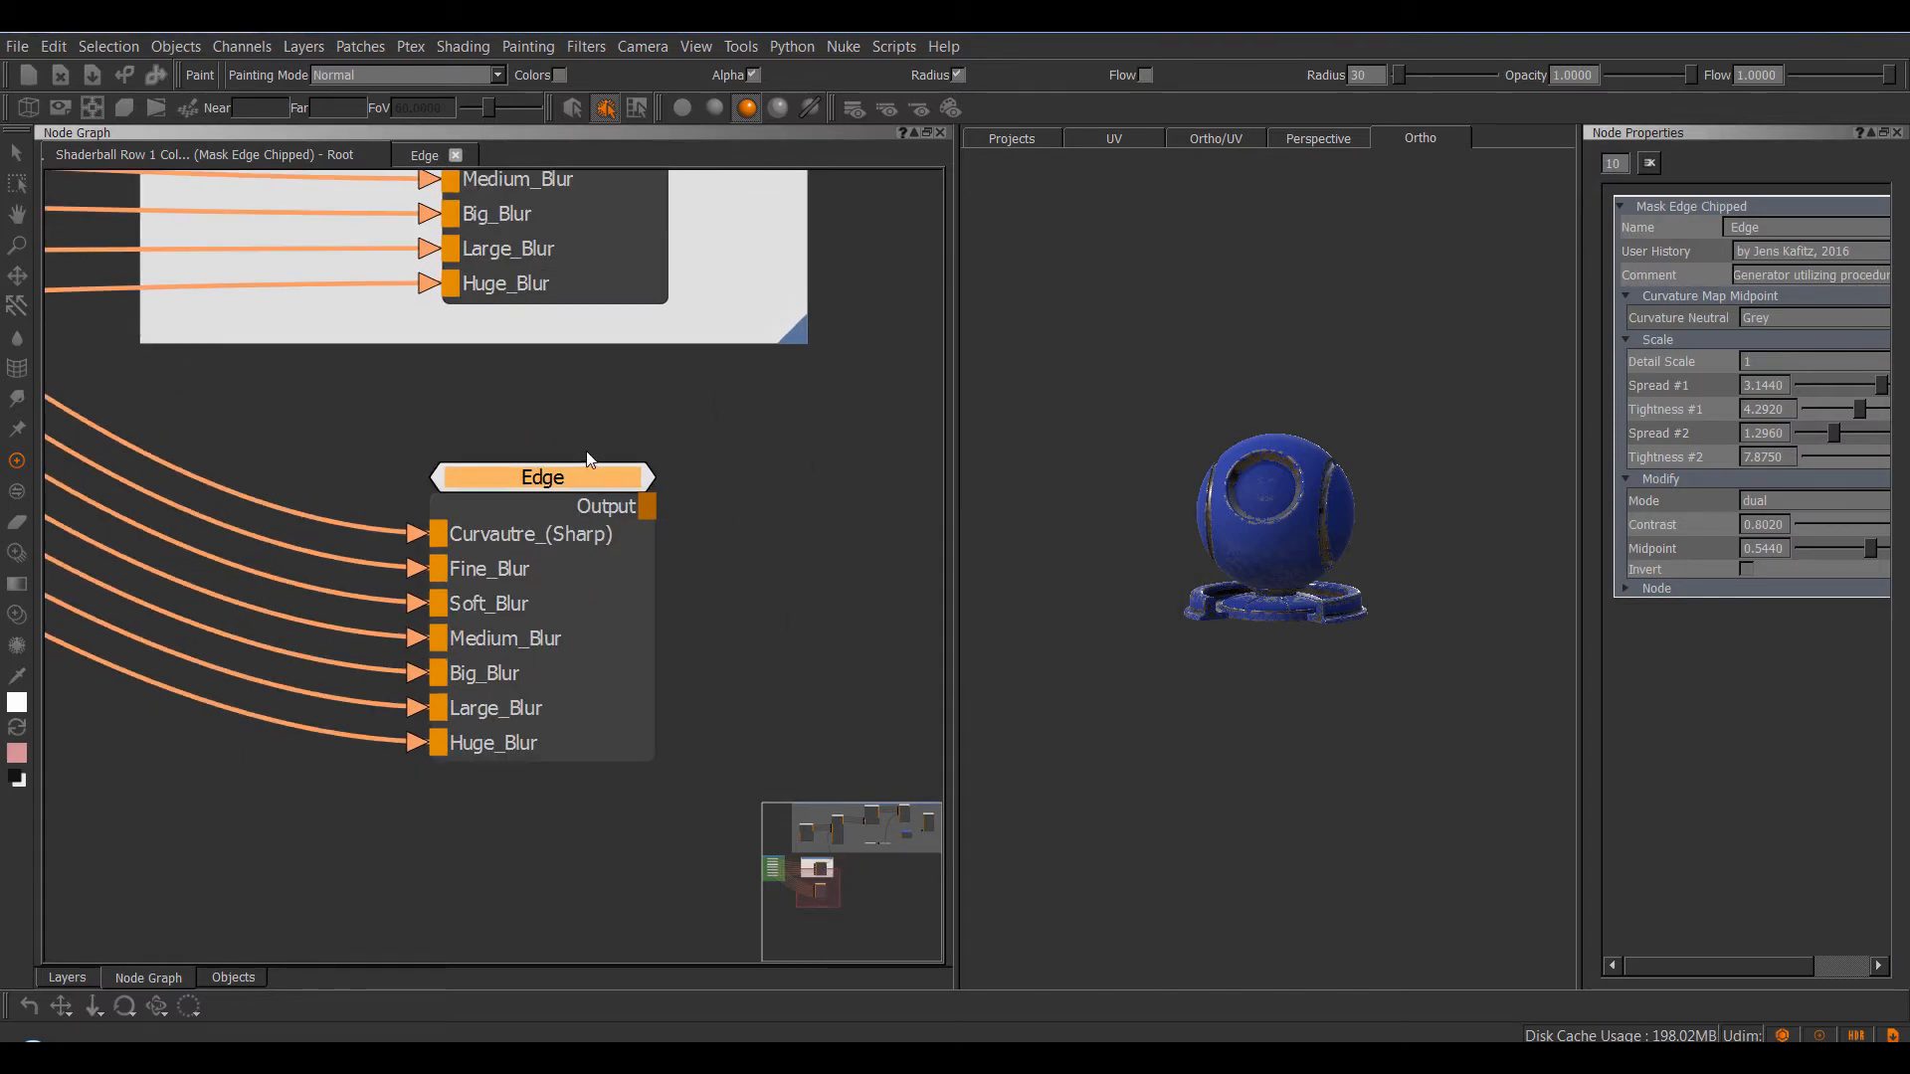
middle_drag(605, 398, 581, 619)
scroll(581, 619, down, 1)
click(581, 619)
click(528, 300)
shift+click(539, 701)
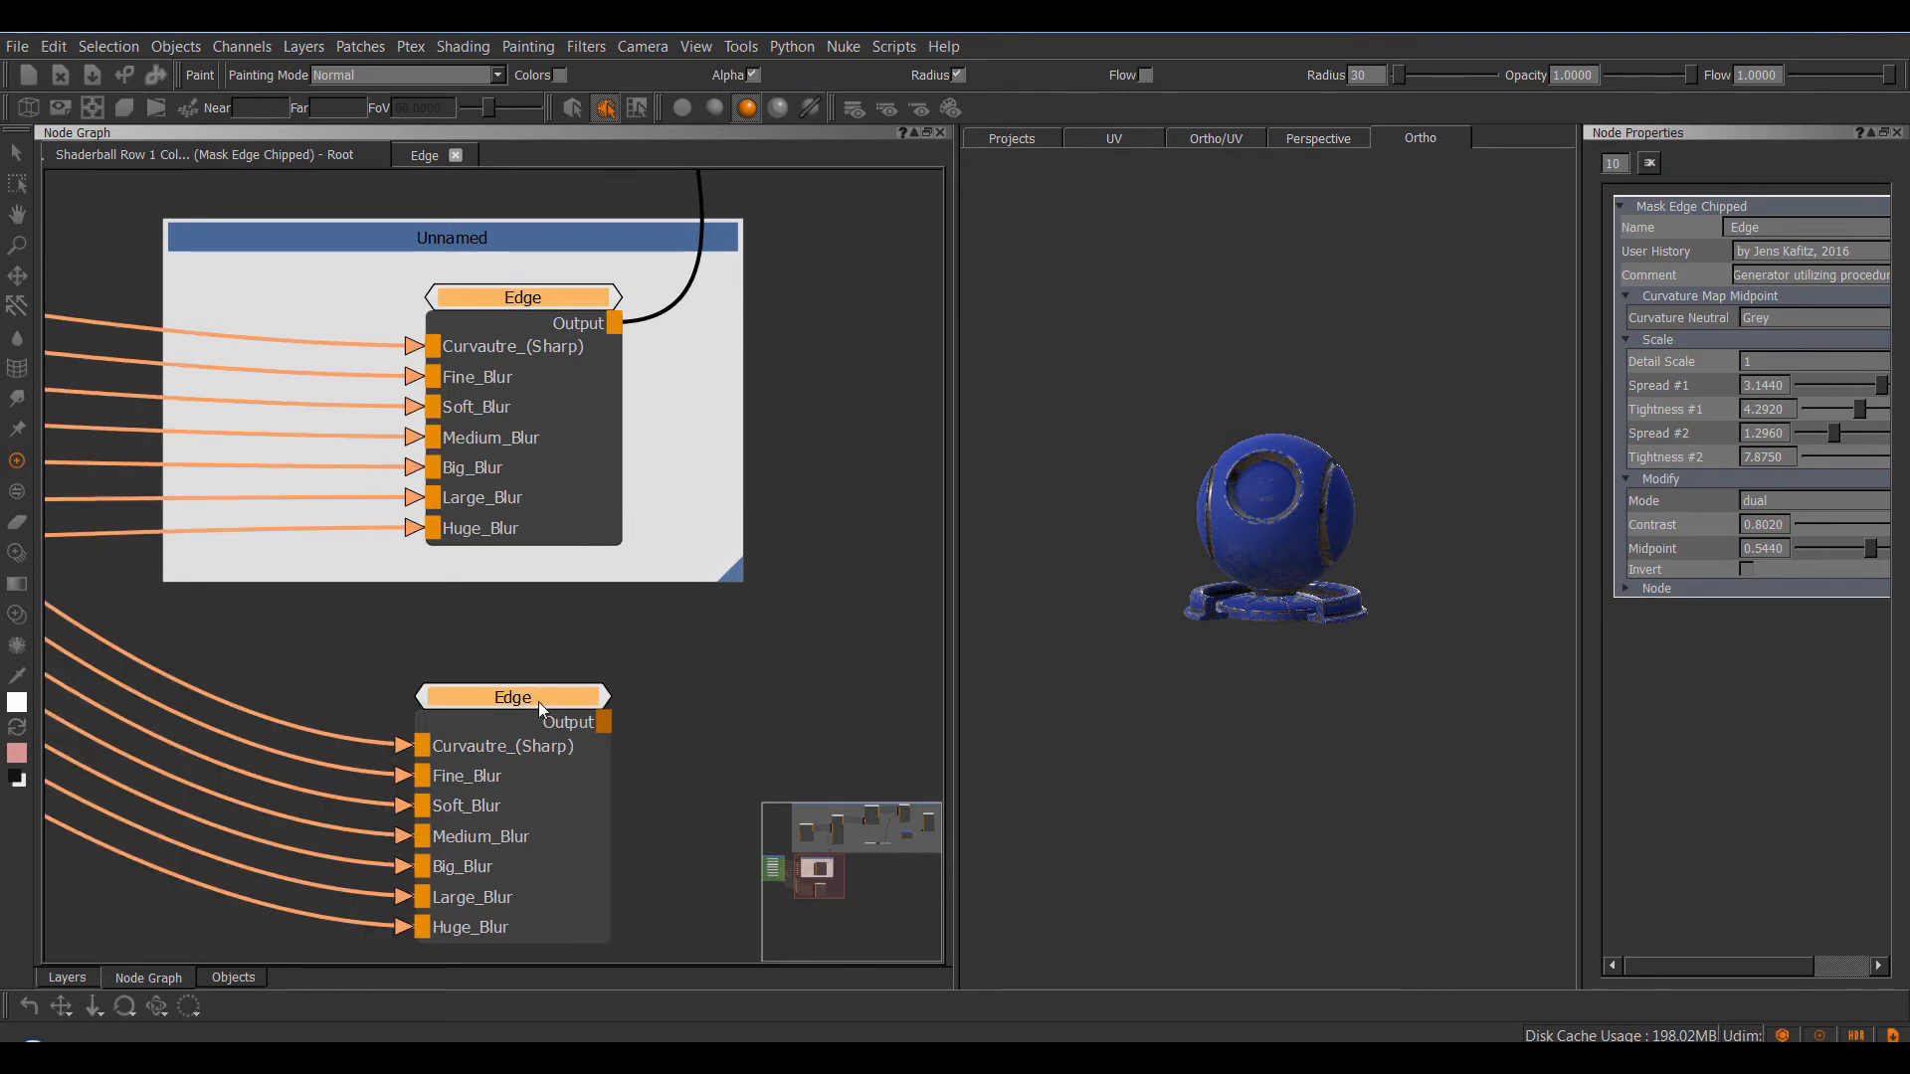
right_click(535, 694)
mouse_move(665, 789)
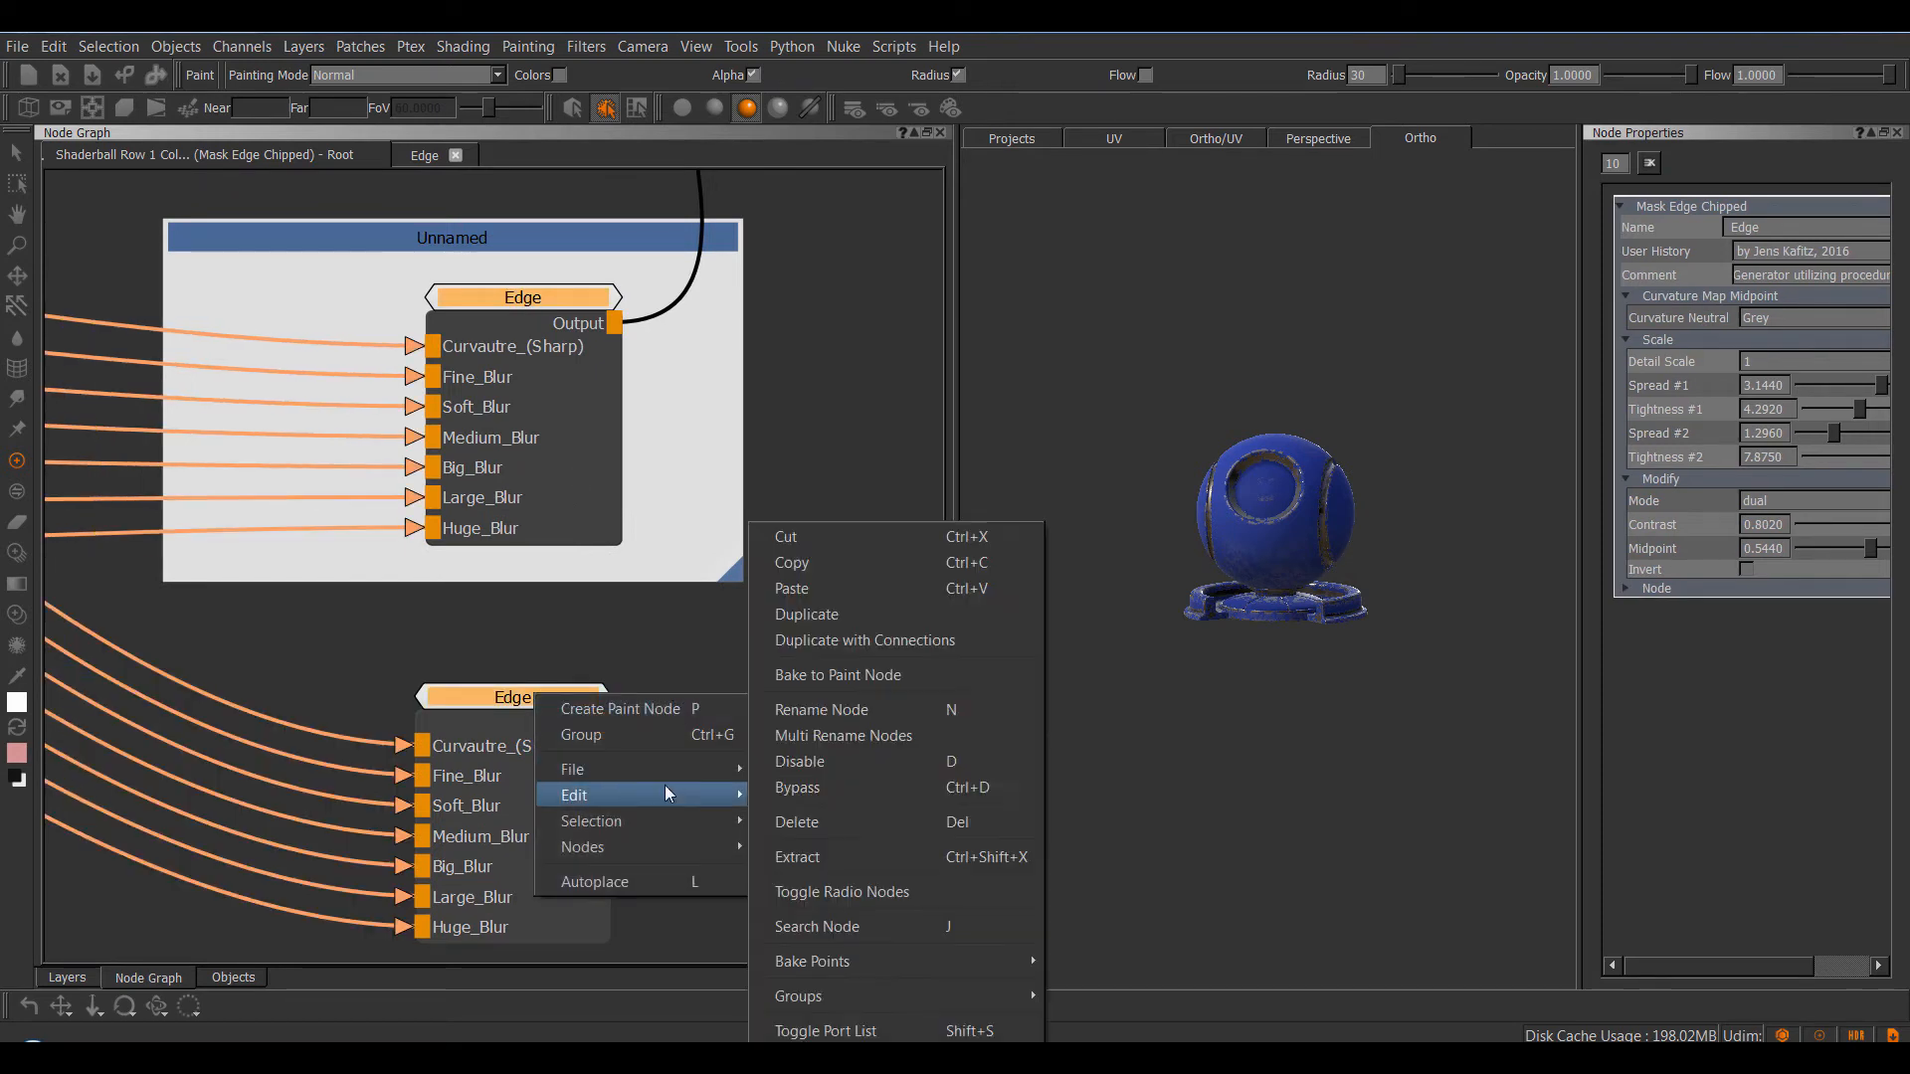
click(872, 737)
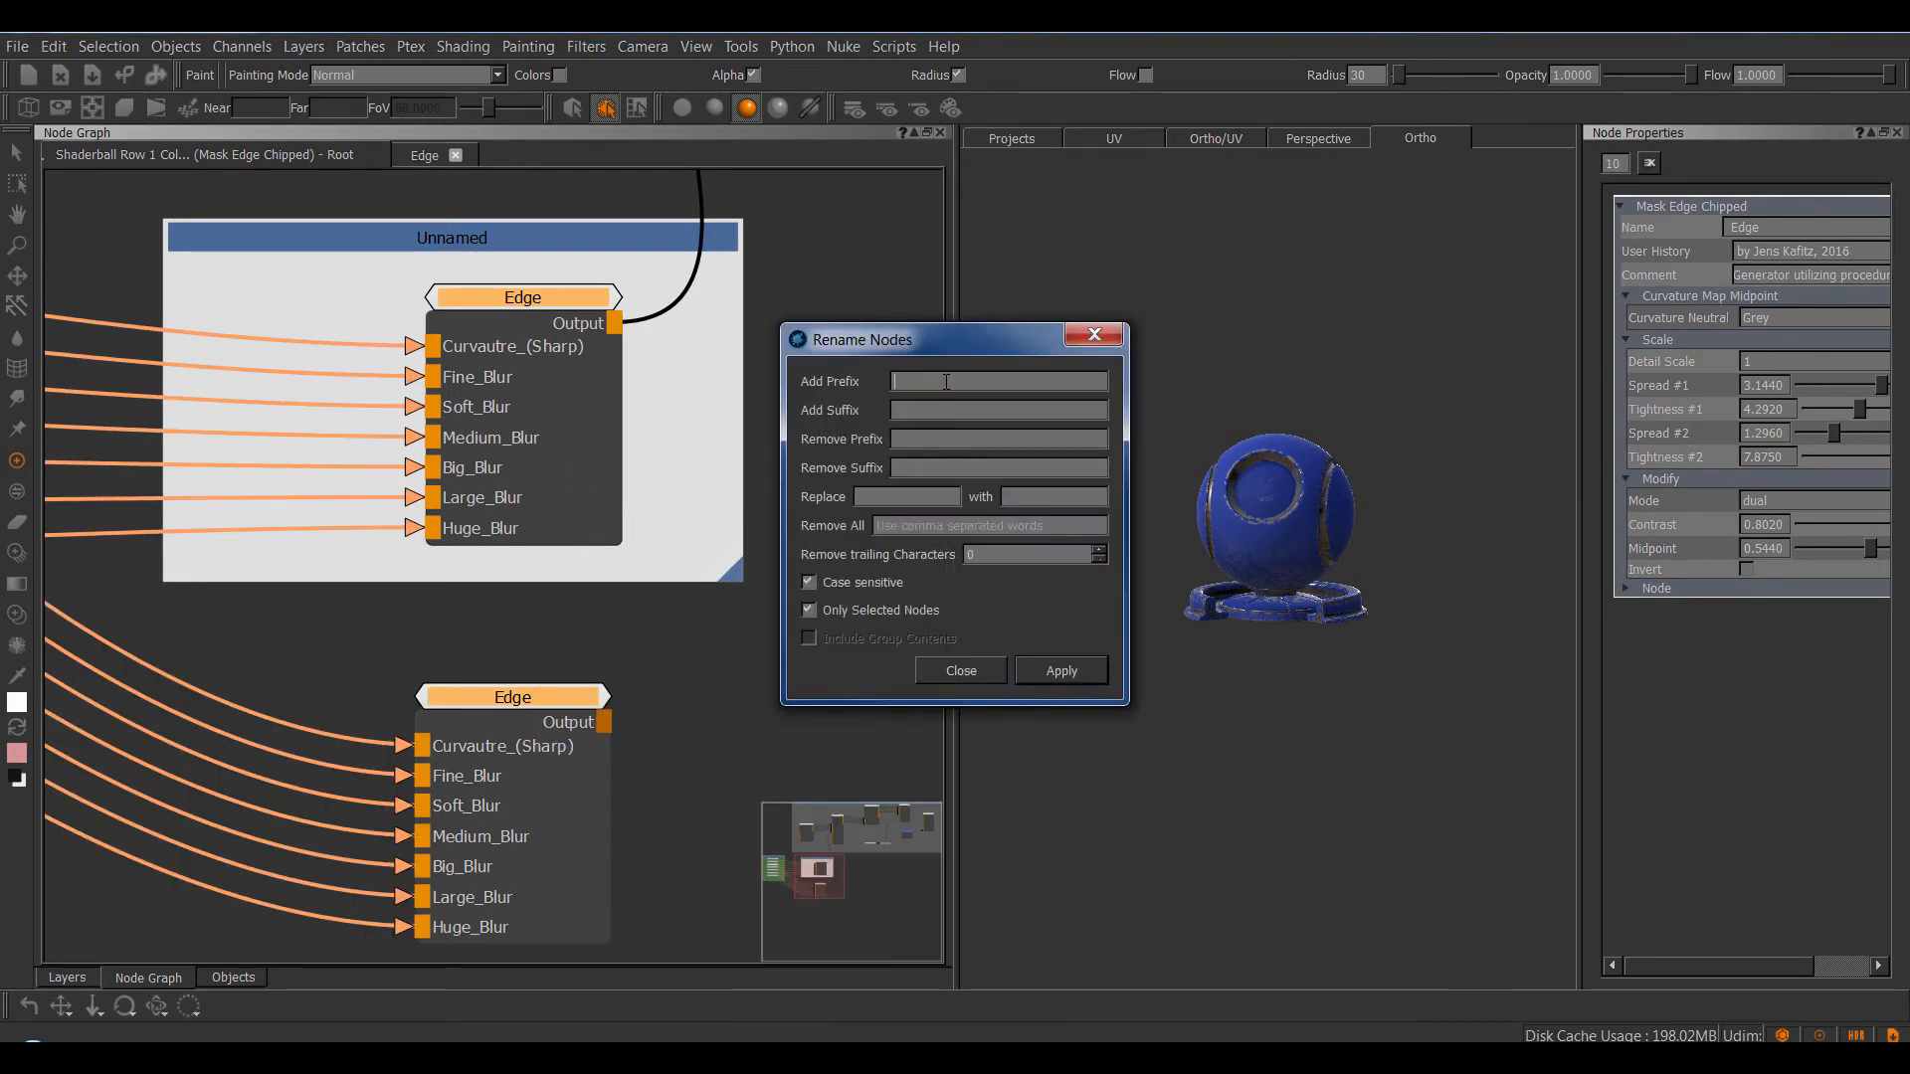
- Add the prefix "Test_" and the suffix "_Suffix" to both selected Edge nodes
text(Test_)
key(Tab)
text(Suff)
key(Home)
text(_)
click(1086, 673)
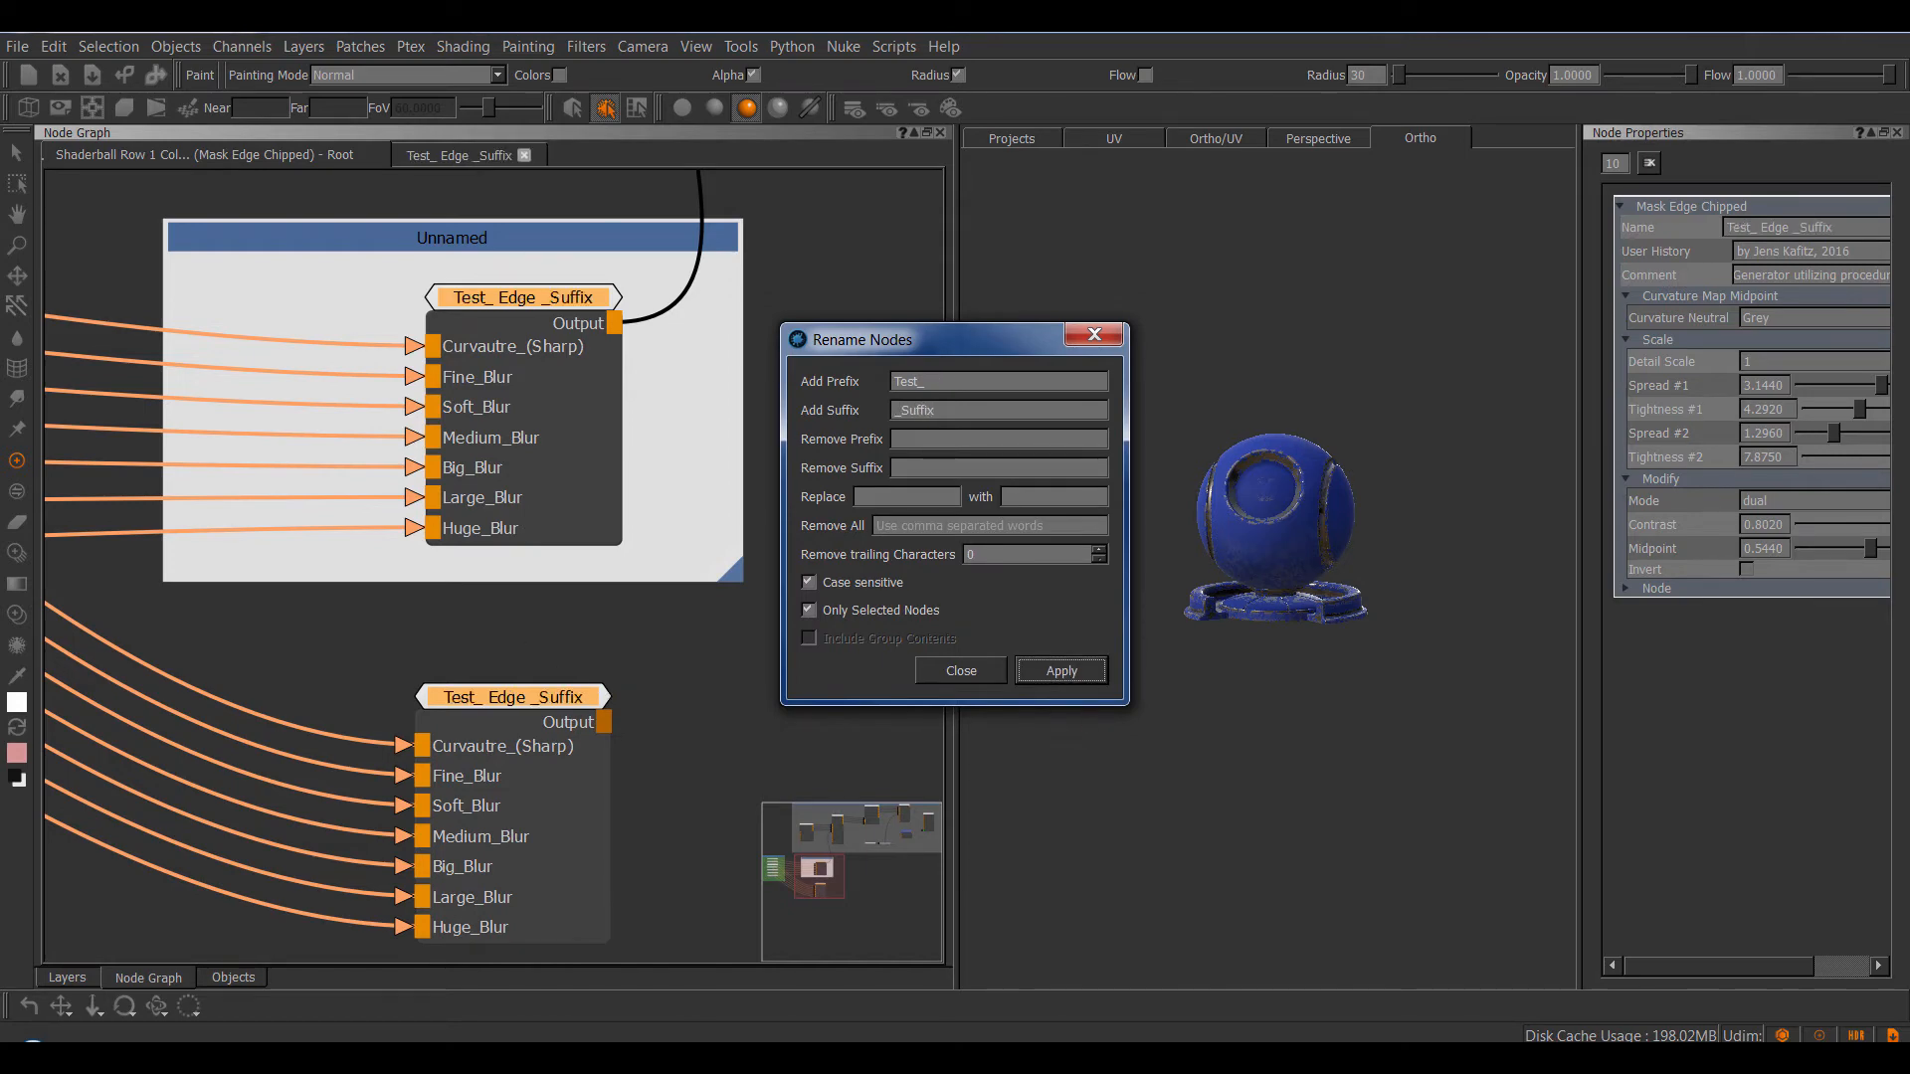
- Clear the prefix and suffix entries, remove all "Test_,_Suffix" from both node names, and close the Rename Nodes dialog
double_click(959, 409)
key(BackSpace)
double_click(950, 382)
key(BackSpace)
click(913, 526)
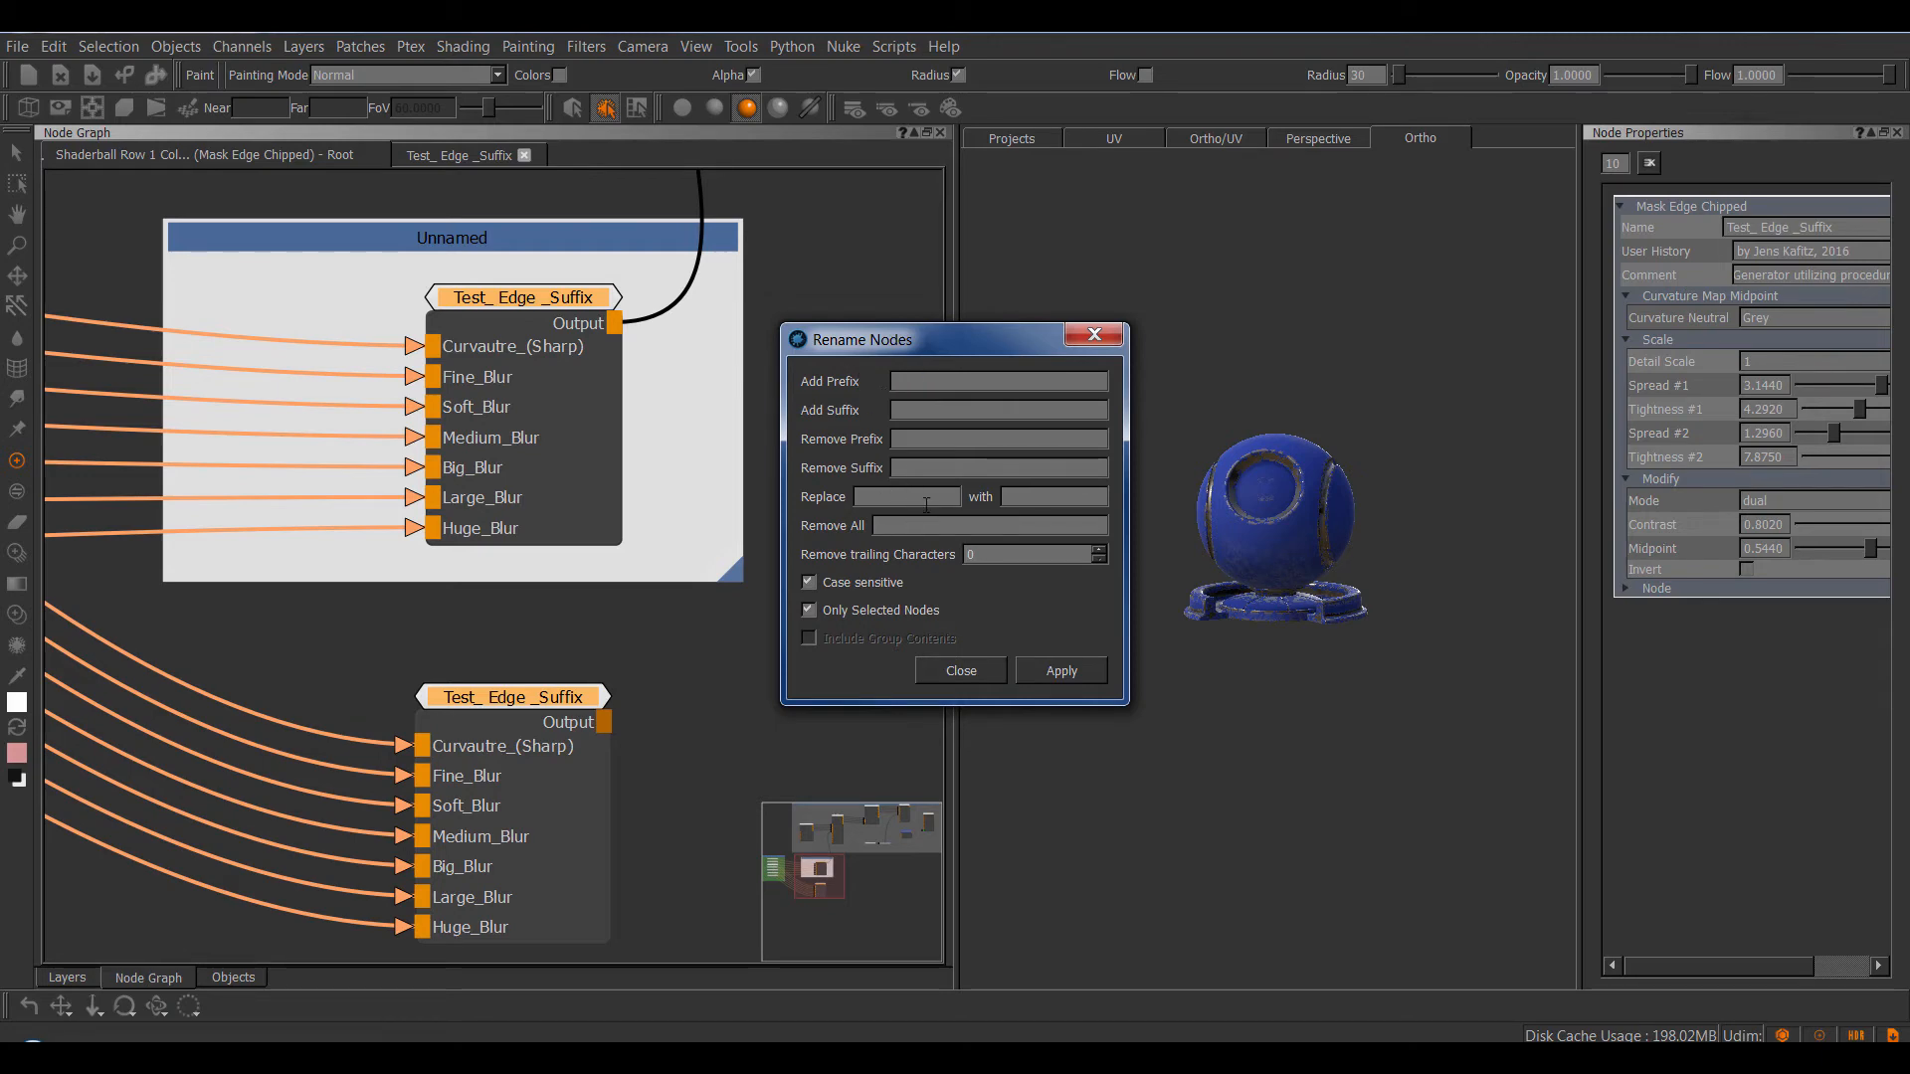
text(Test_,_Suffix)
click(1044, 671)
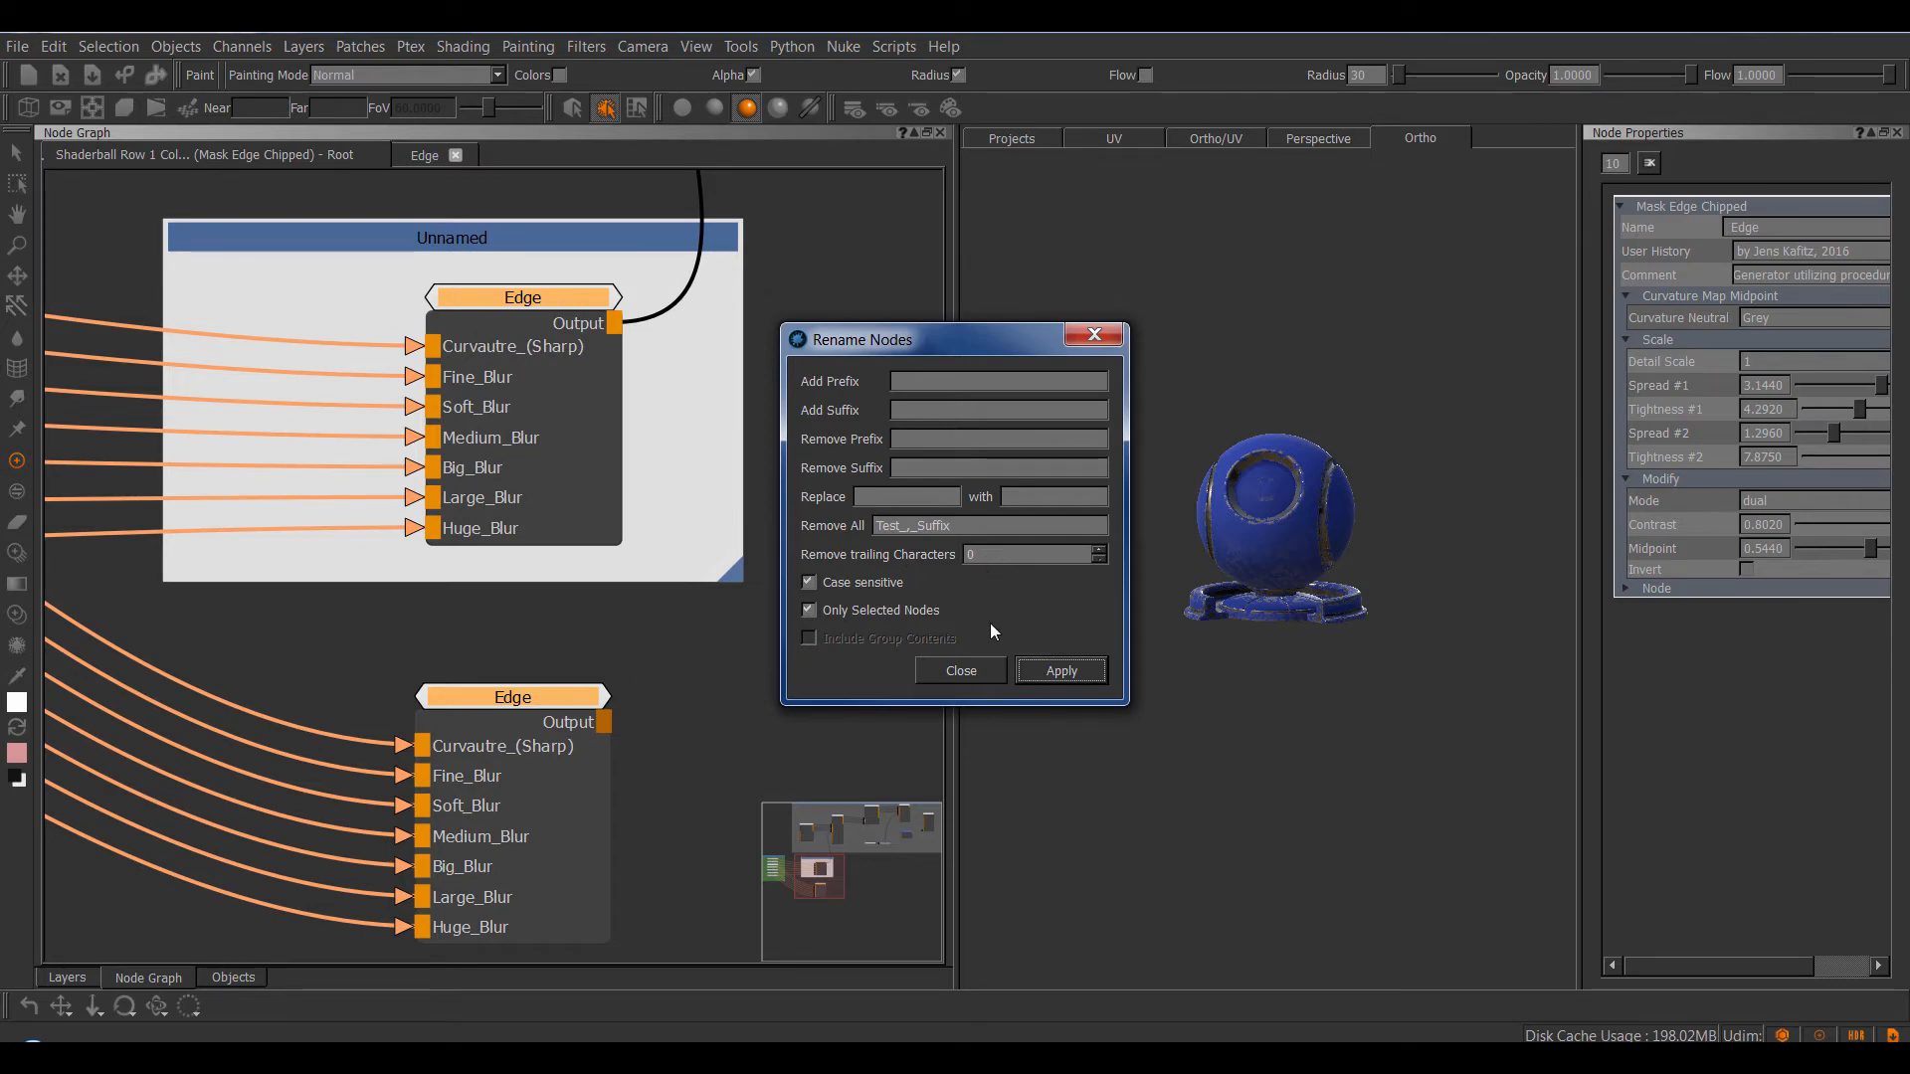
click(971, 676)
- Copy and paste the lower Edge node, placing the copy to the right of the original
middle_drag(701, 713, 649, 559)
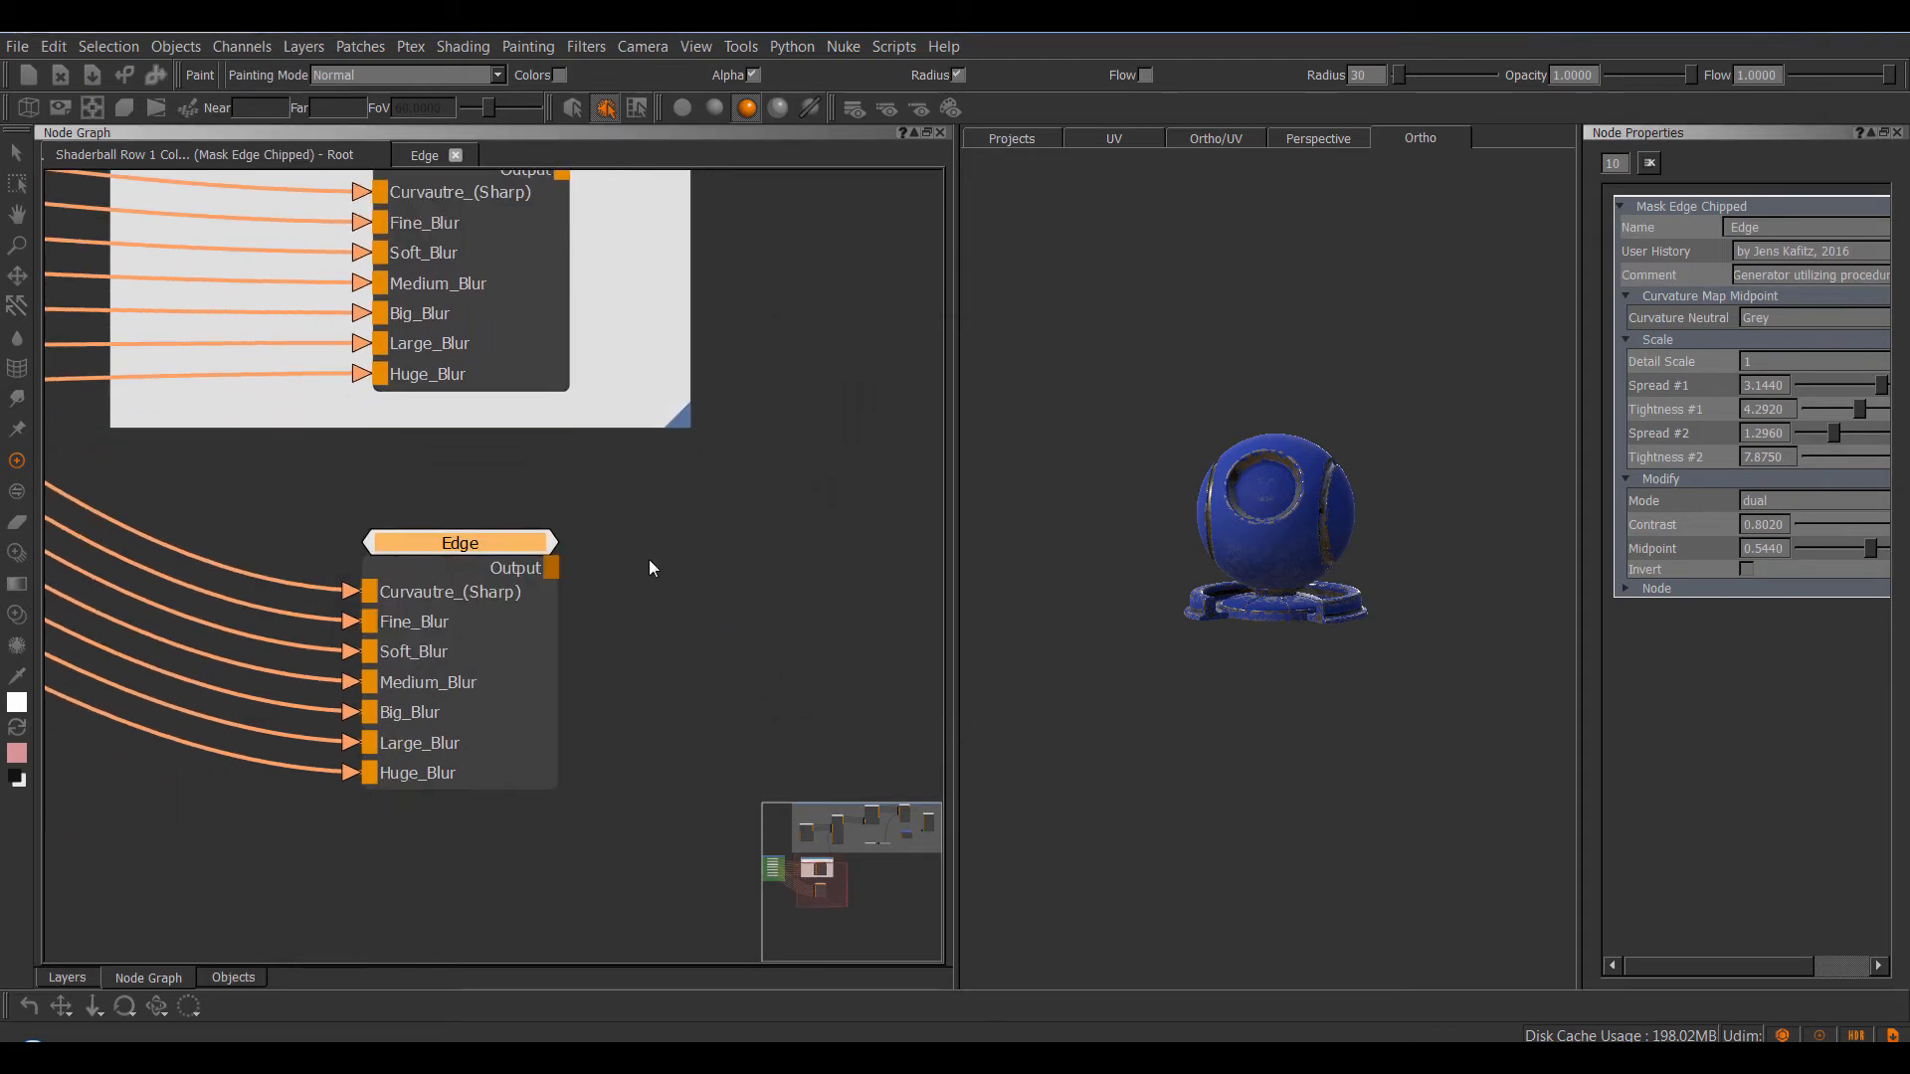
click(649, 559)
click(489, 542)
key(ctrl+c)
key(ctrl+v)
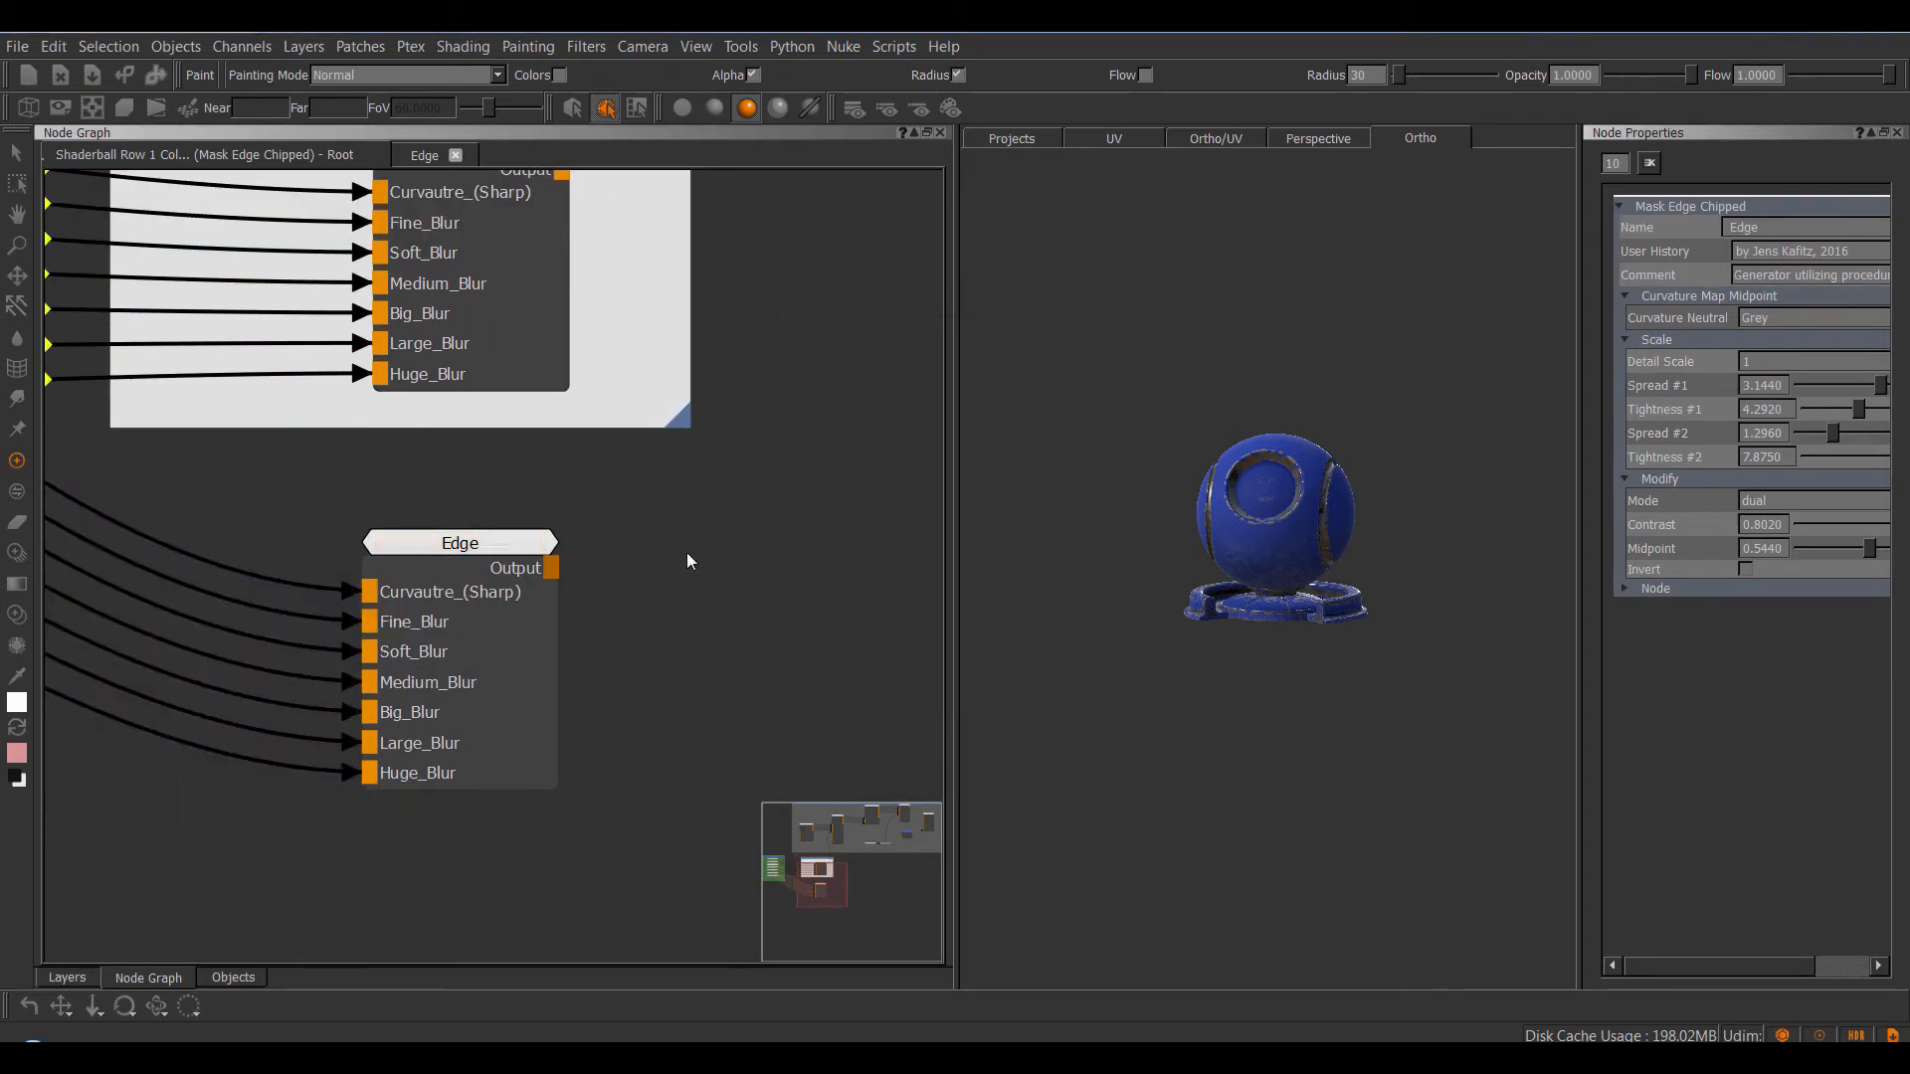
drag(794, 571, 754, 553)
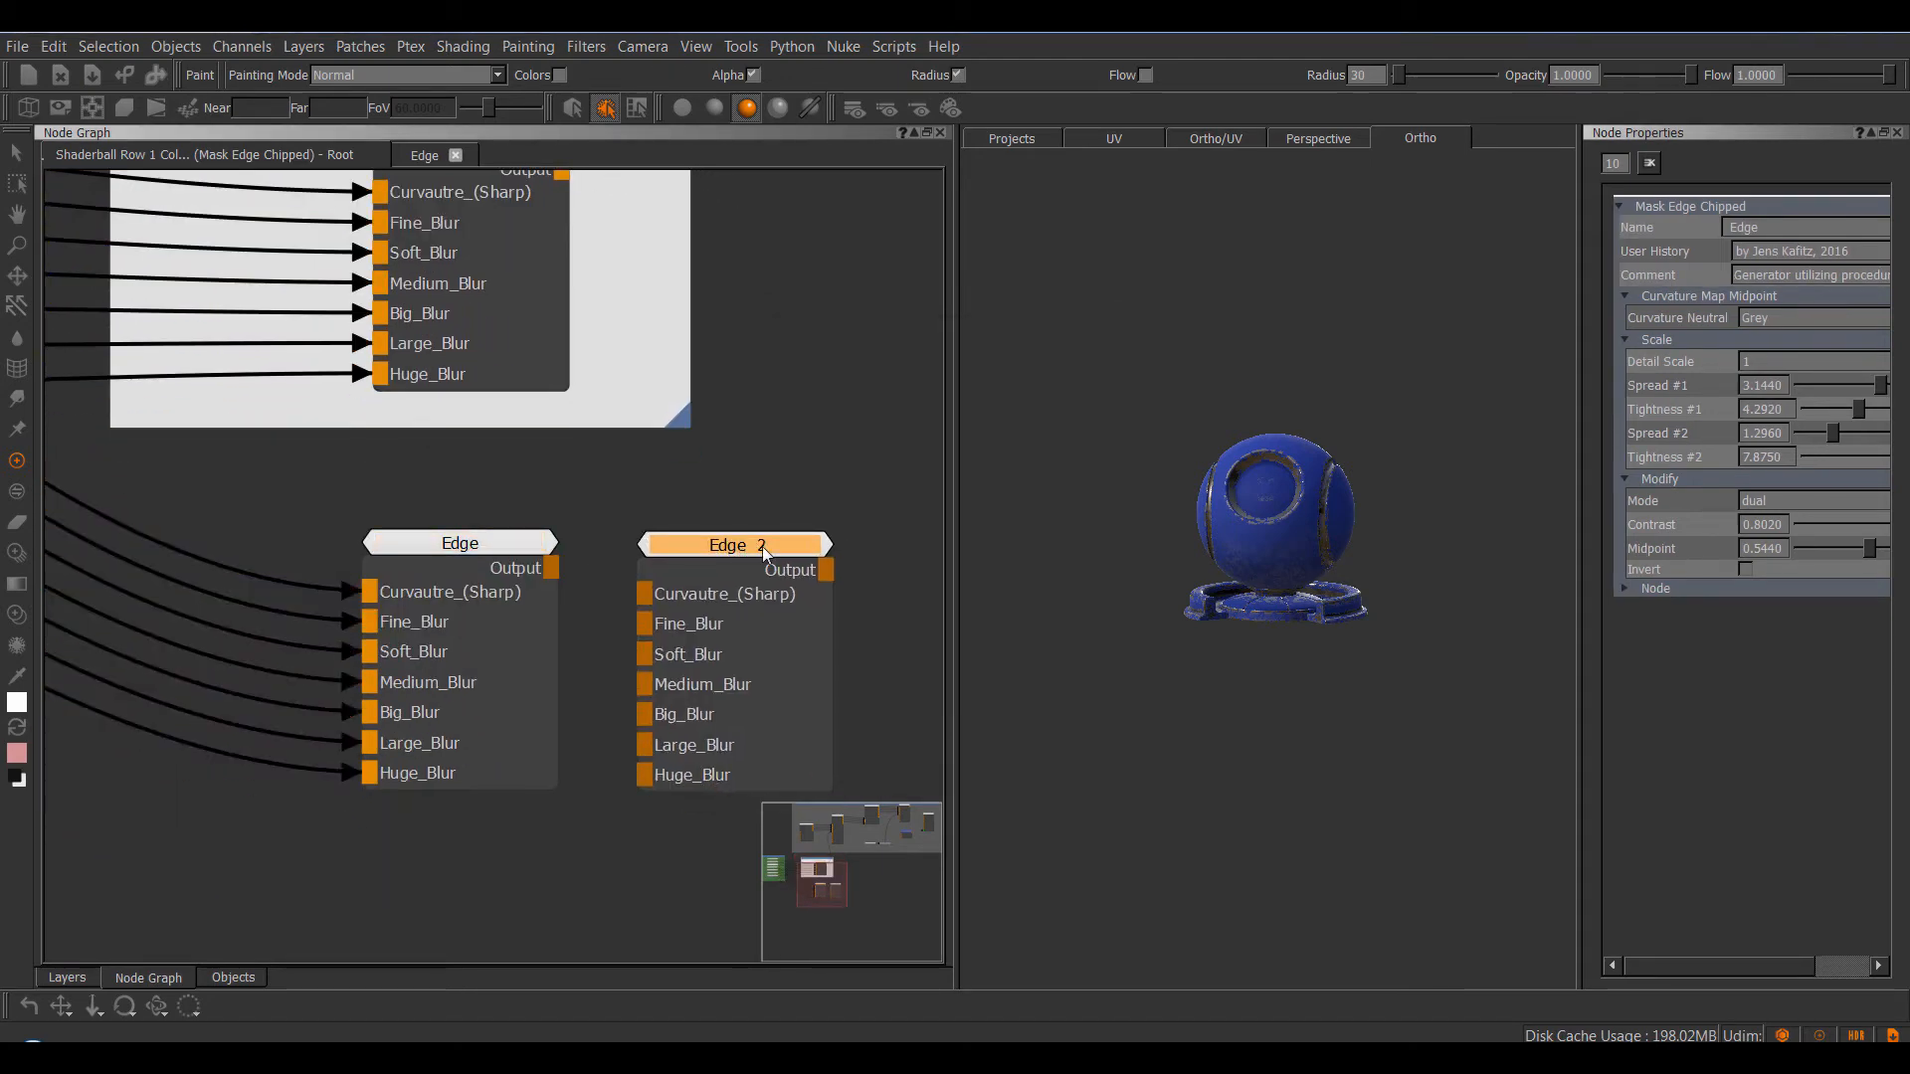
- Use Multi Rename Nodes to remove 2 trailing characters from the pasted Edge copy's name
right_click(740, 546)
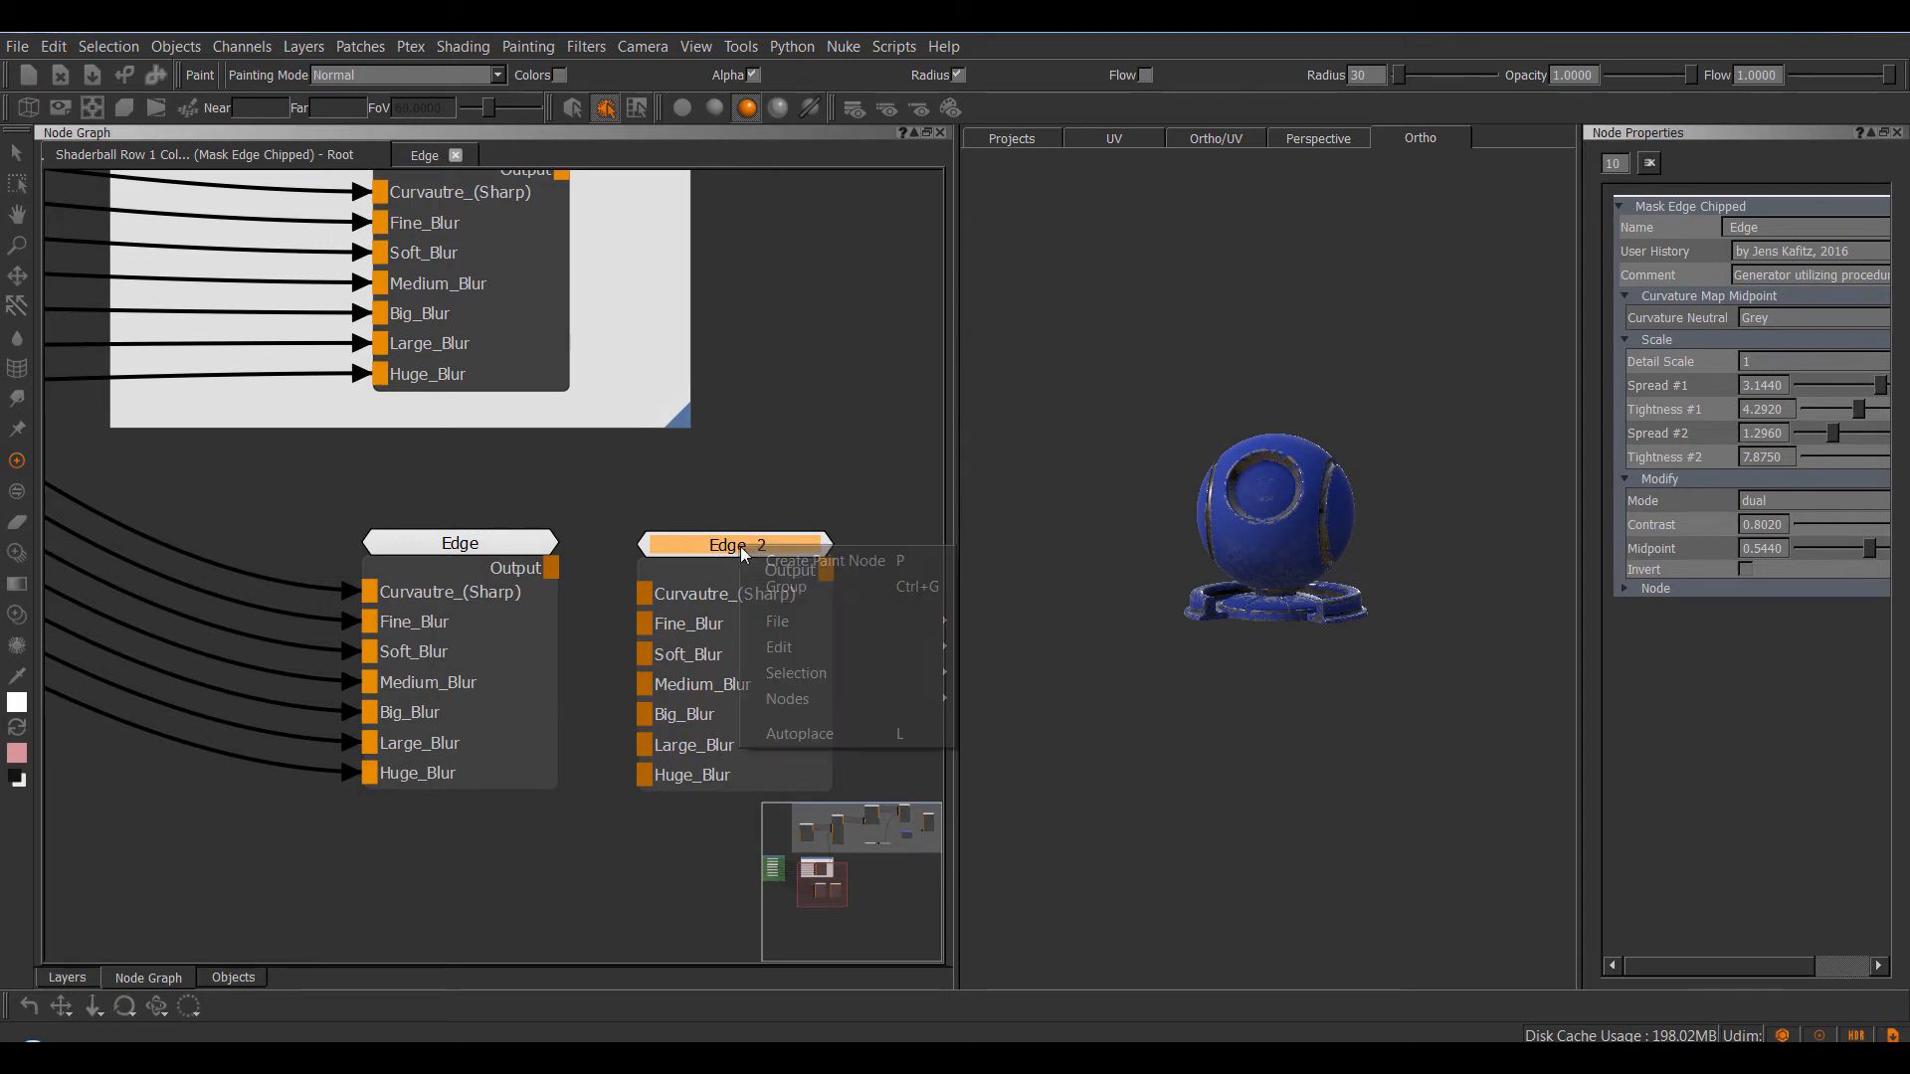
mouse_move(863, 649)
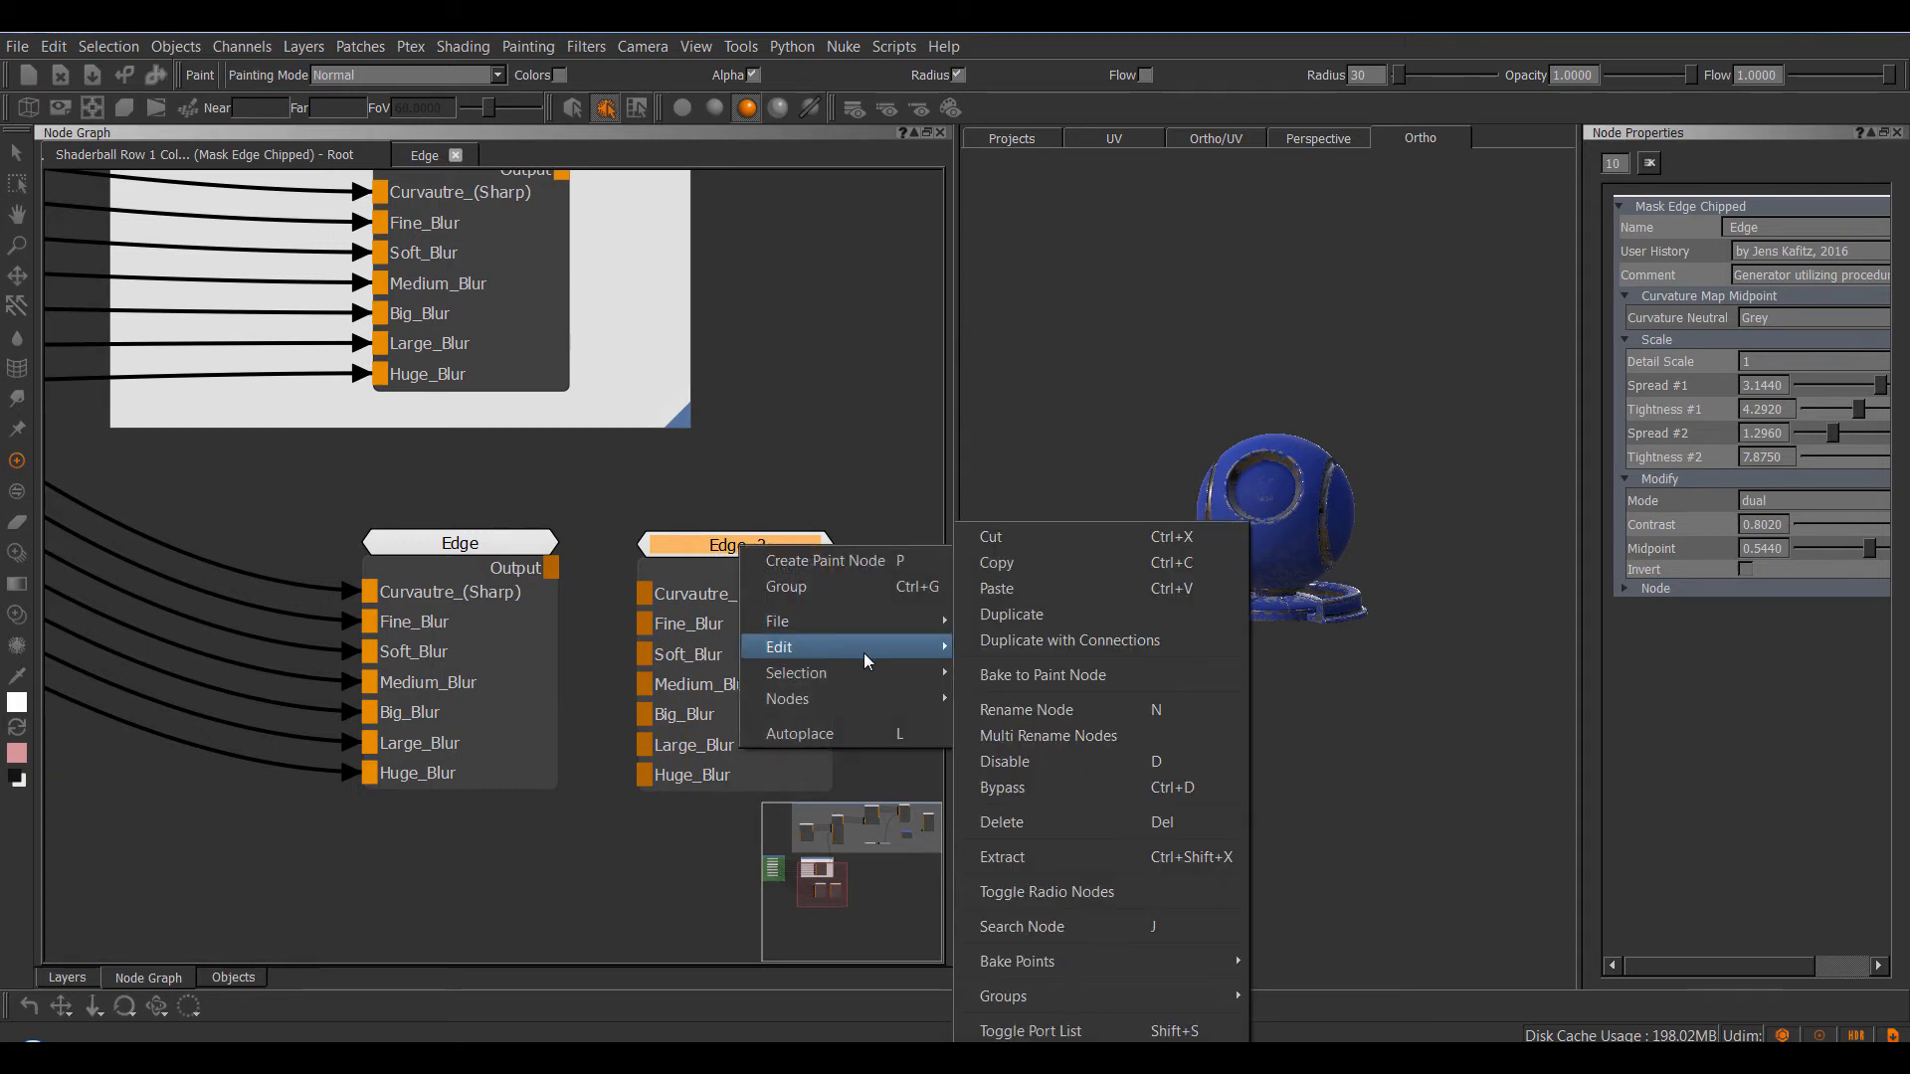
click(1059, 735)
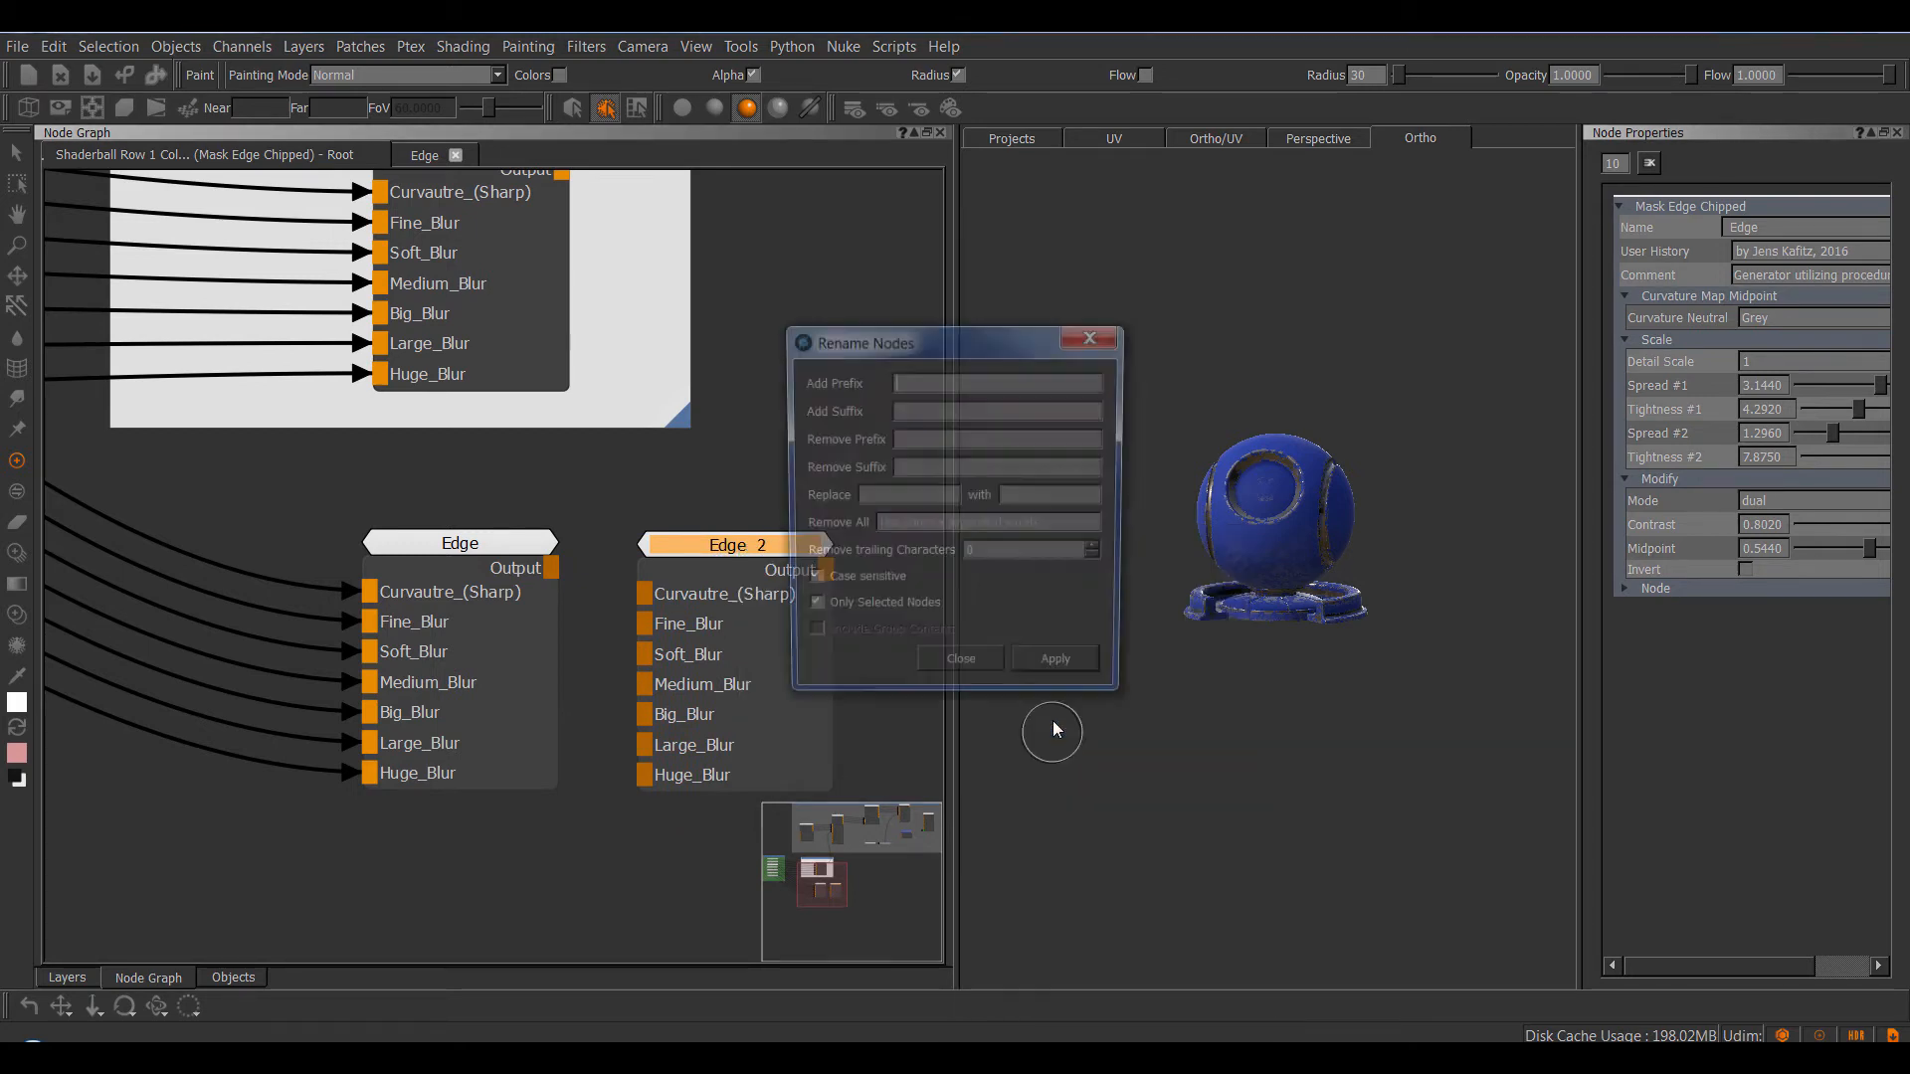
double_click(1098, 549)
drag(947, 338, 1051, 302)
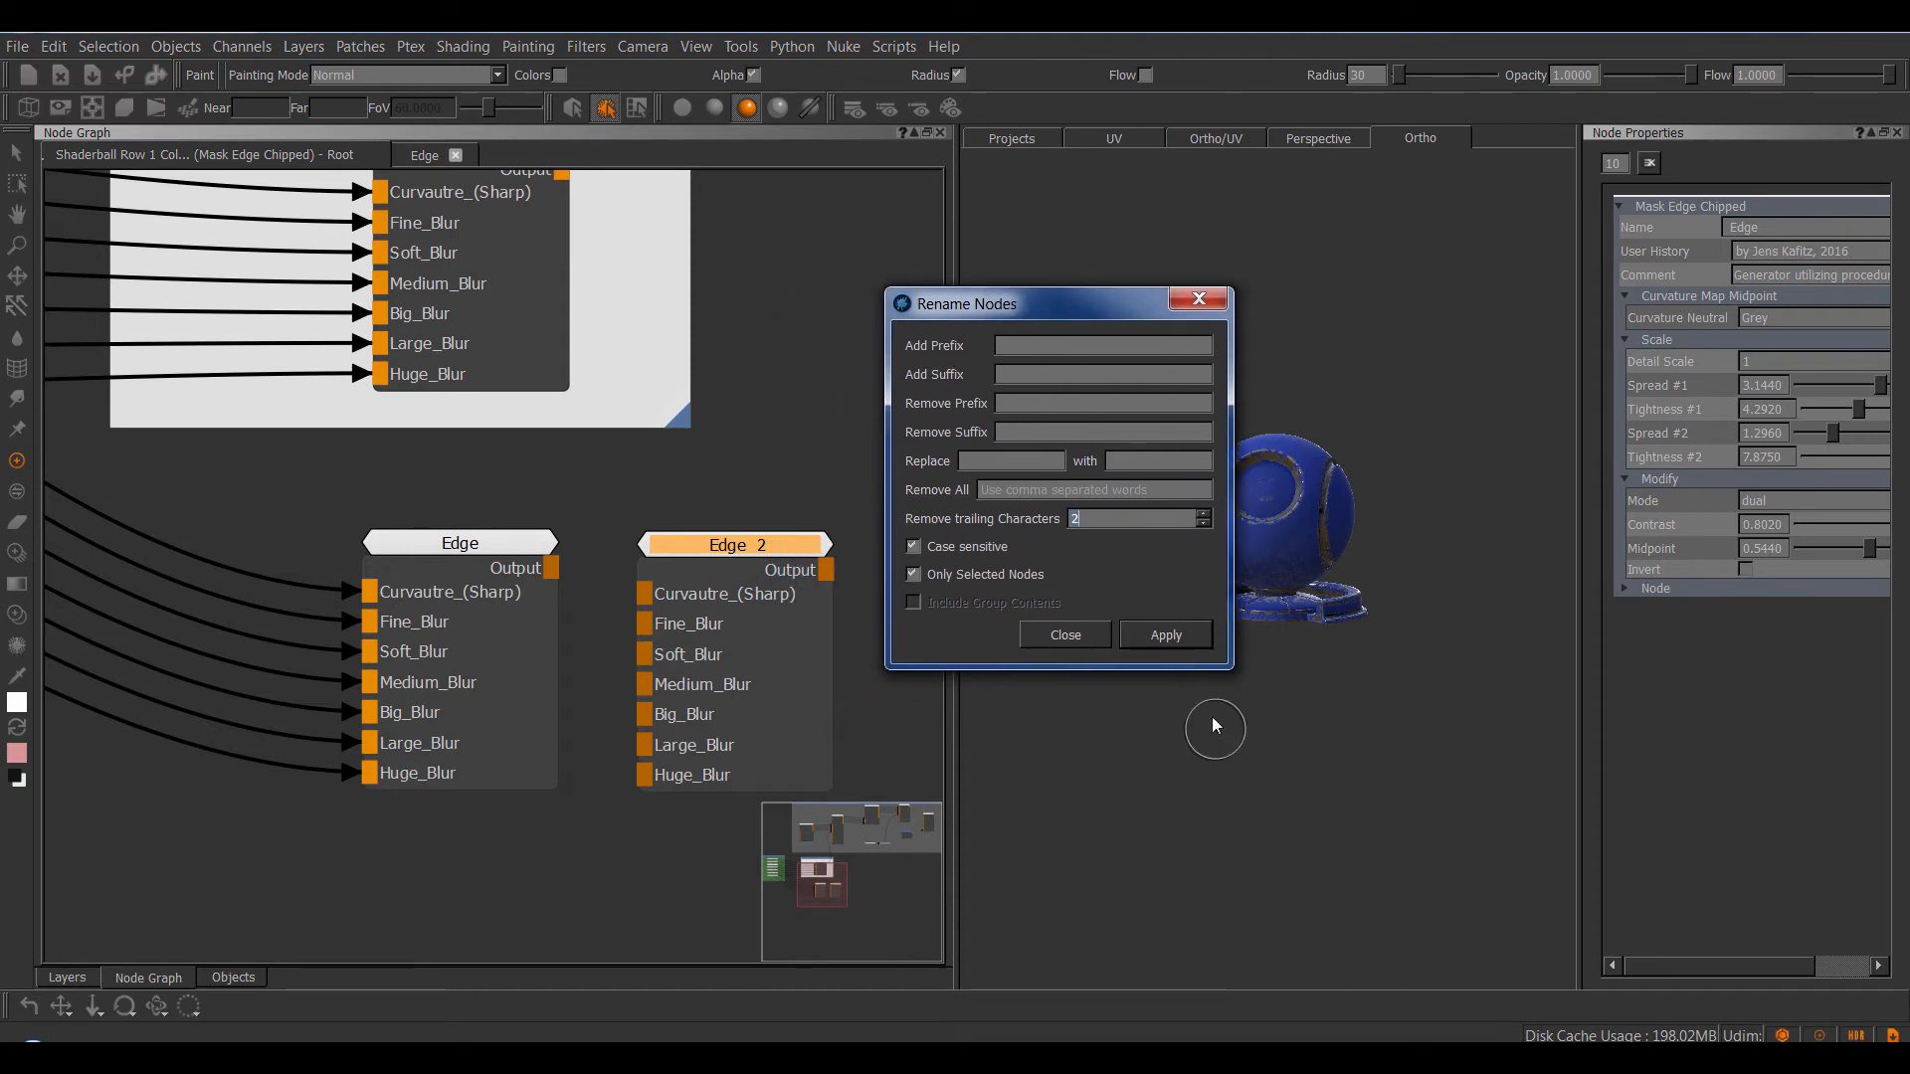
click(1166, 636)
- Turn off Only Selected Nodes and Include Group Contents, then close the Rename Nodes dialog without applying
click(976, 572)
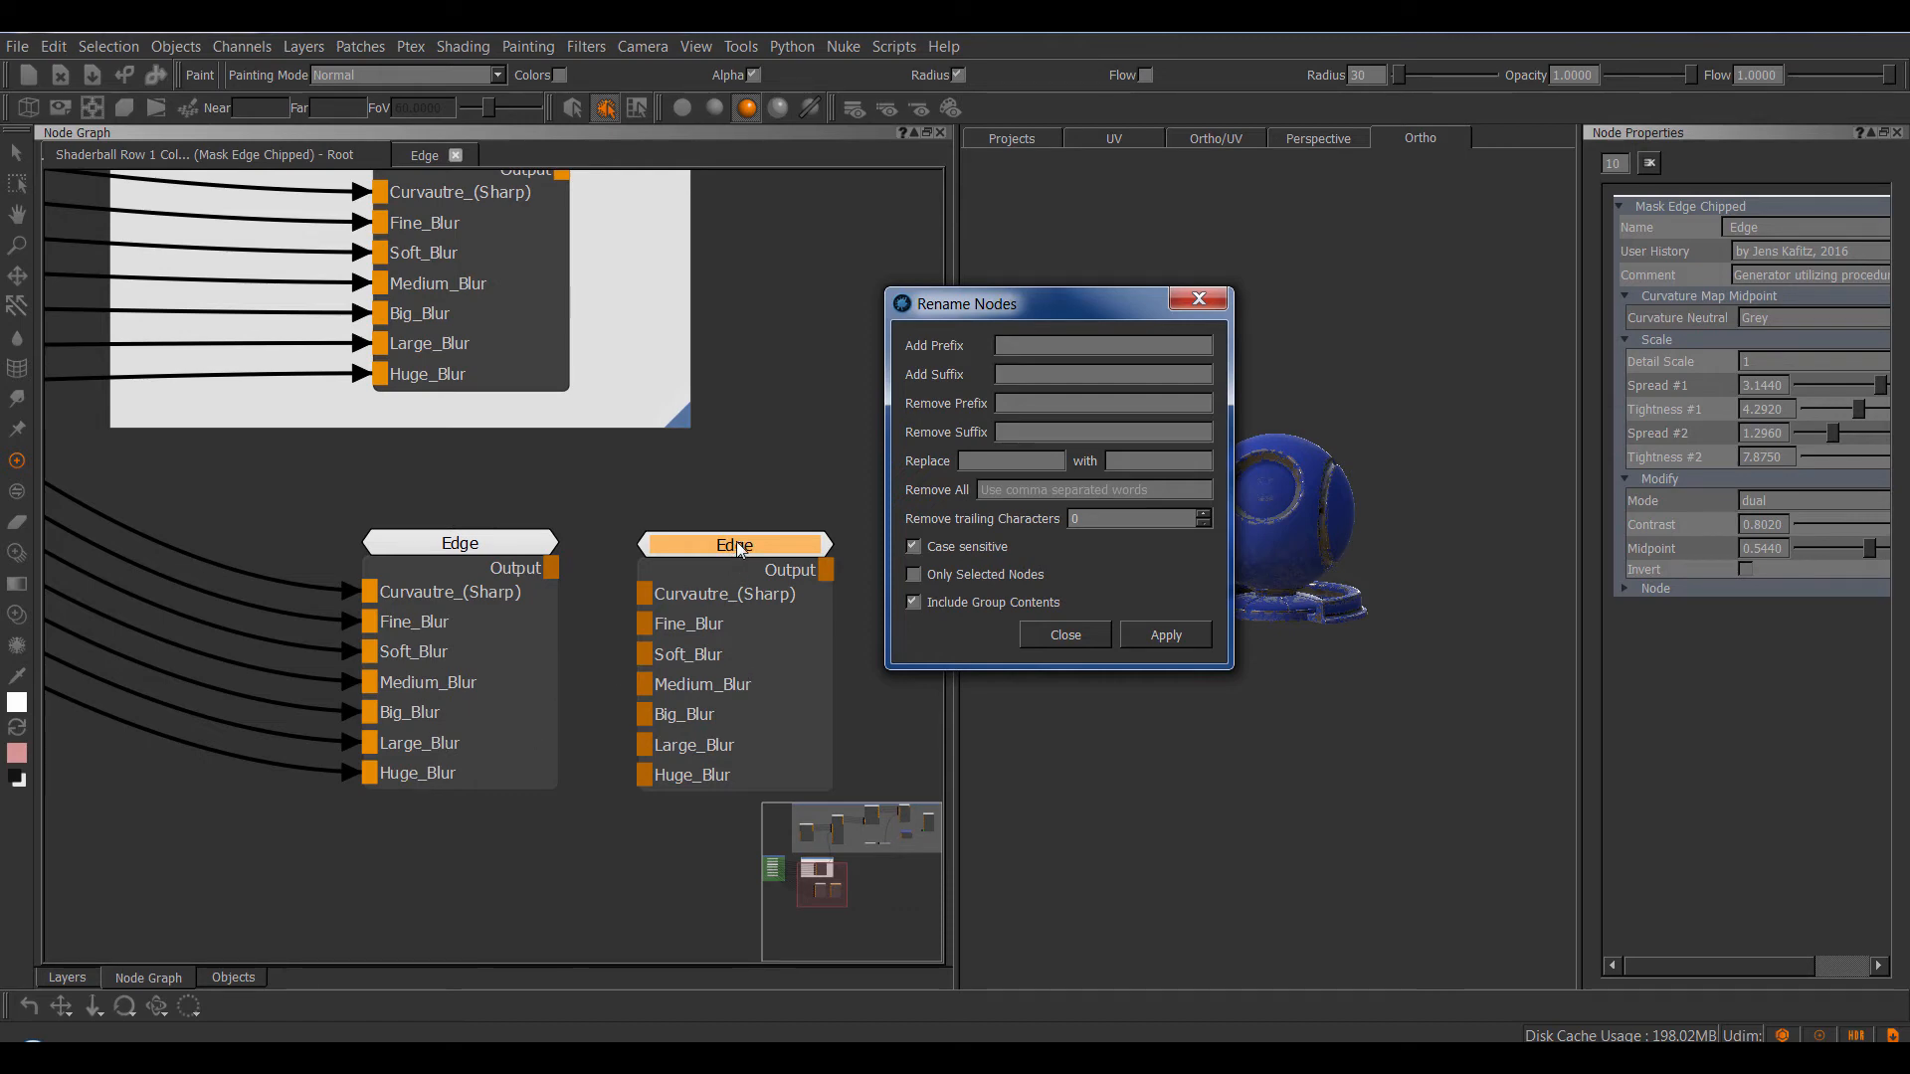
click(969, 600)
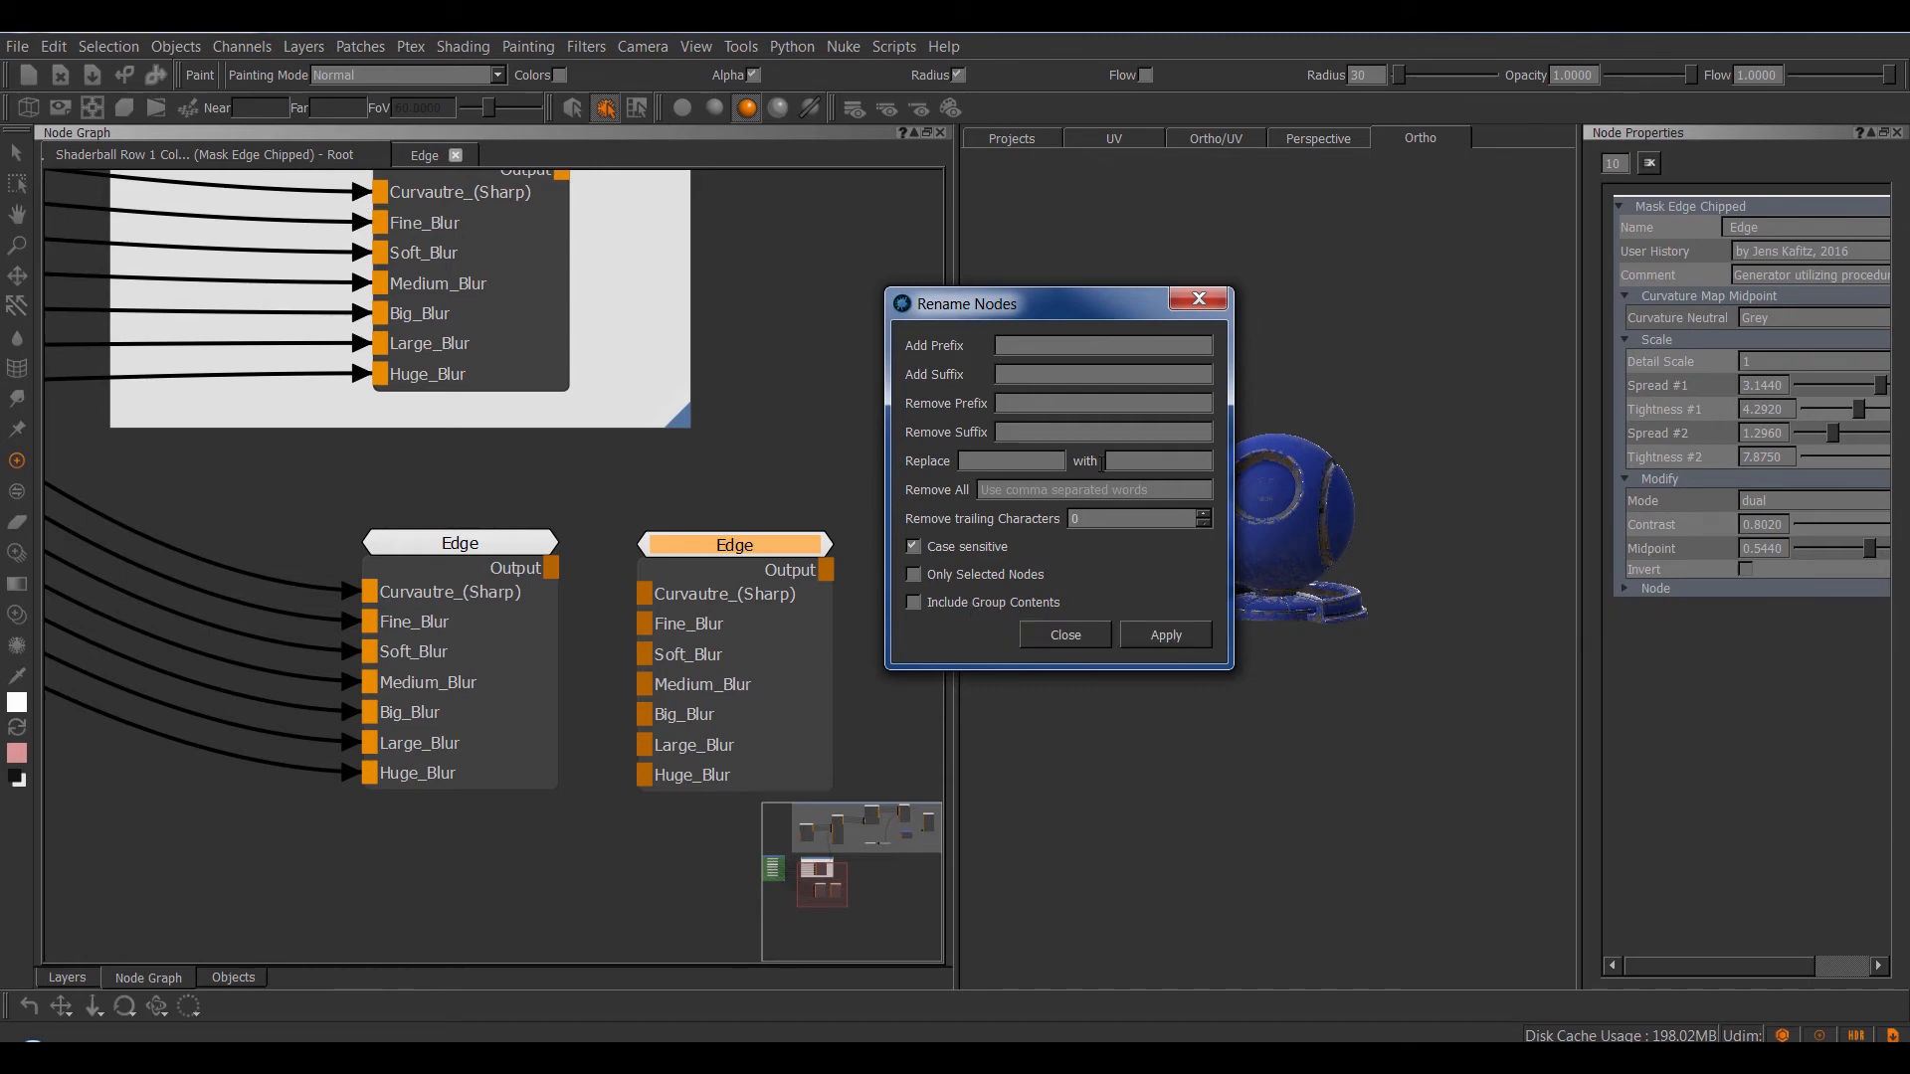
click(1094, 637)
- Examine the bake point update commands among the node graph's editing commands, without running any
middle_drag(823, 457, 549, 411)
scroll(476, 428, down, 1)
click(563, 410)
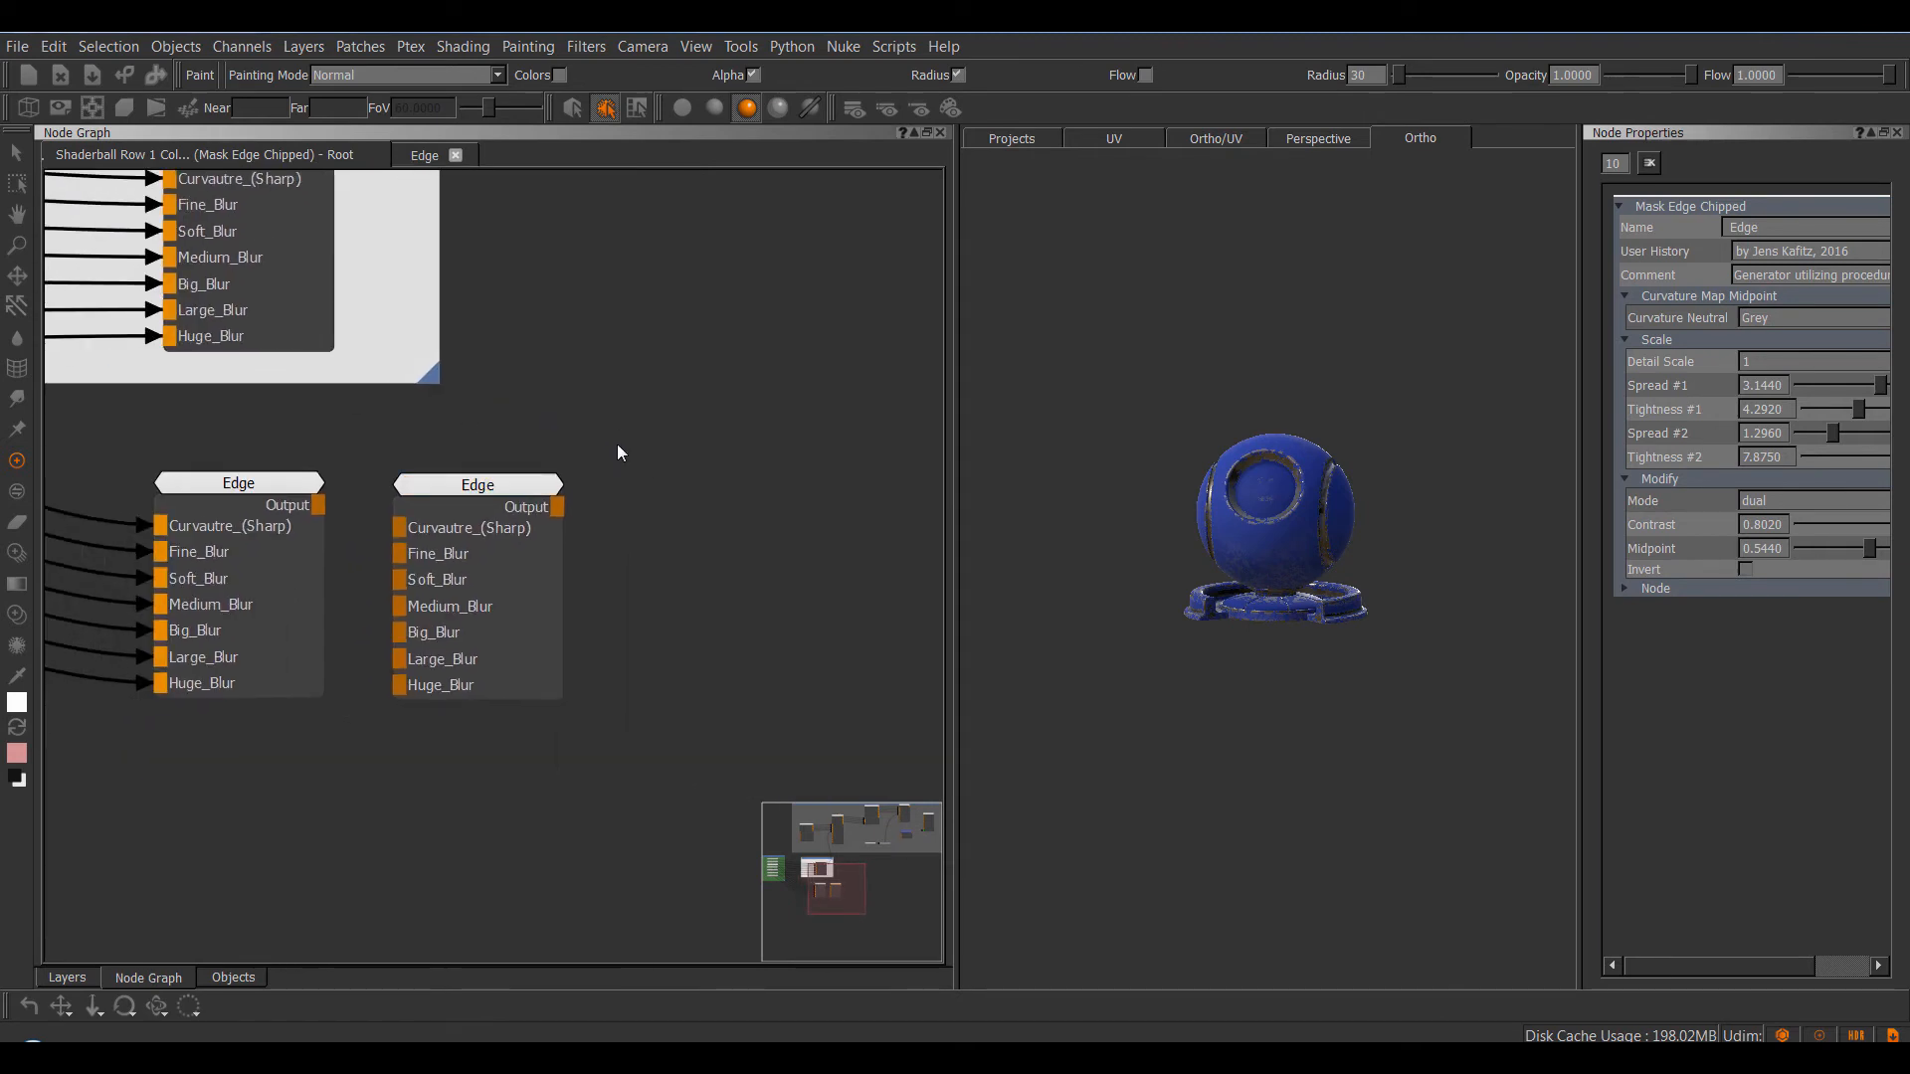
mouse_move(631, 441)
middle_down()
mouse_move(648, 415)
mouse_move(632, 437)
middle_up()
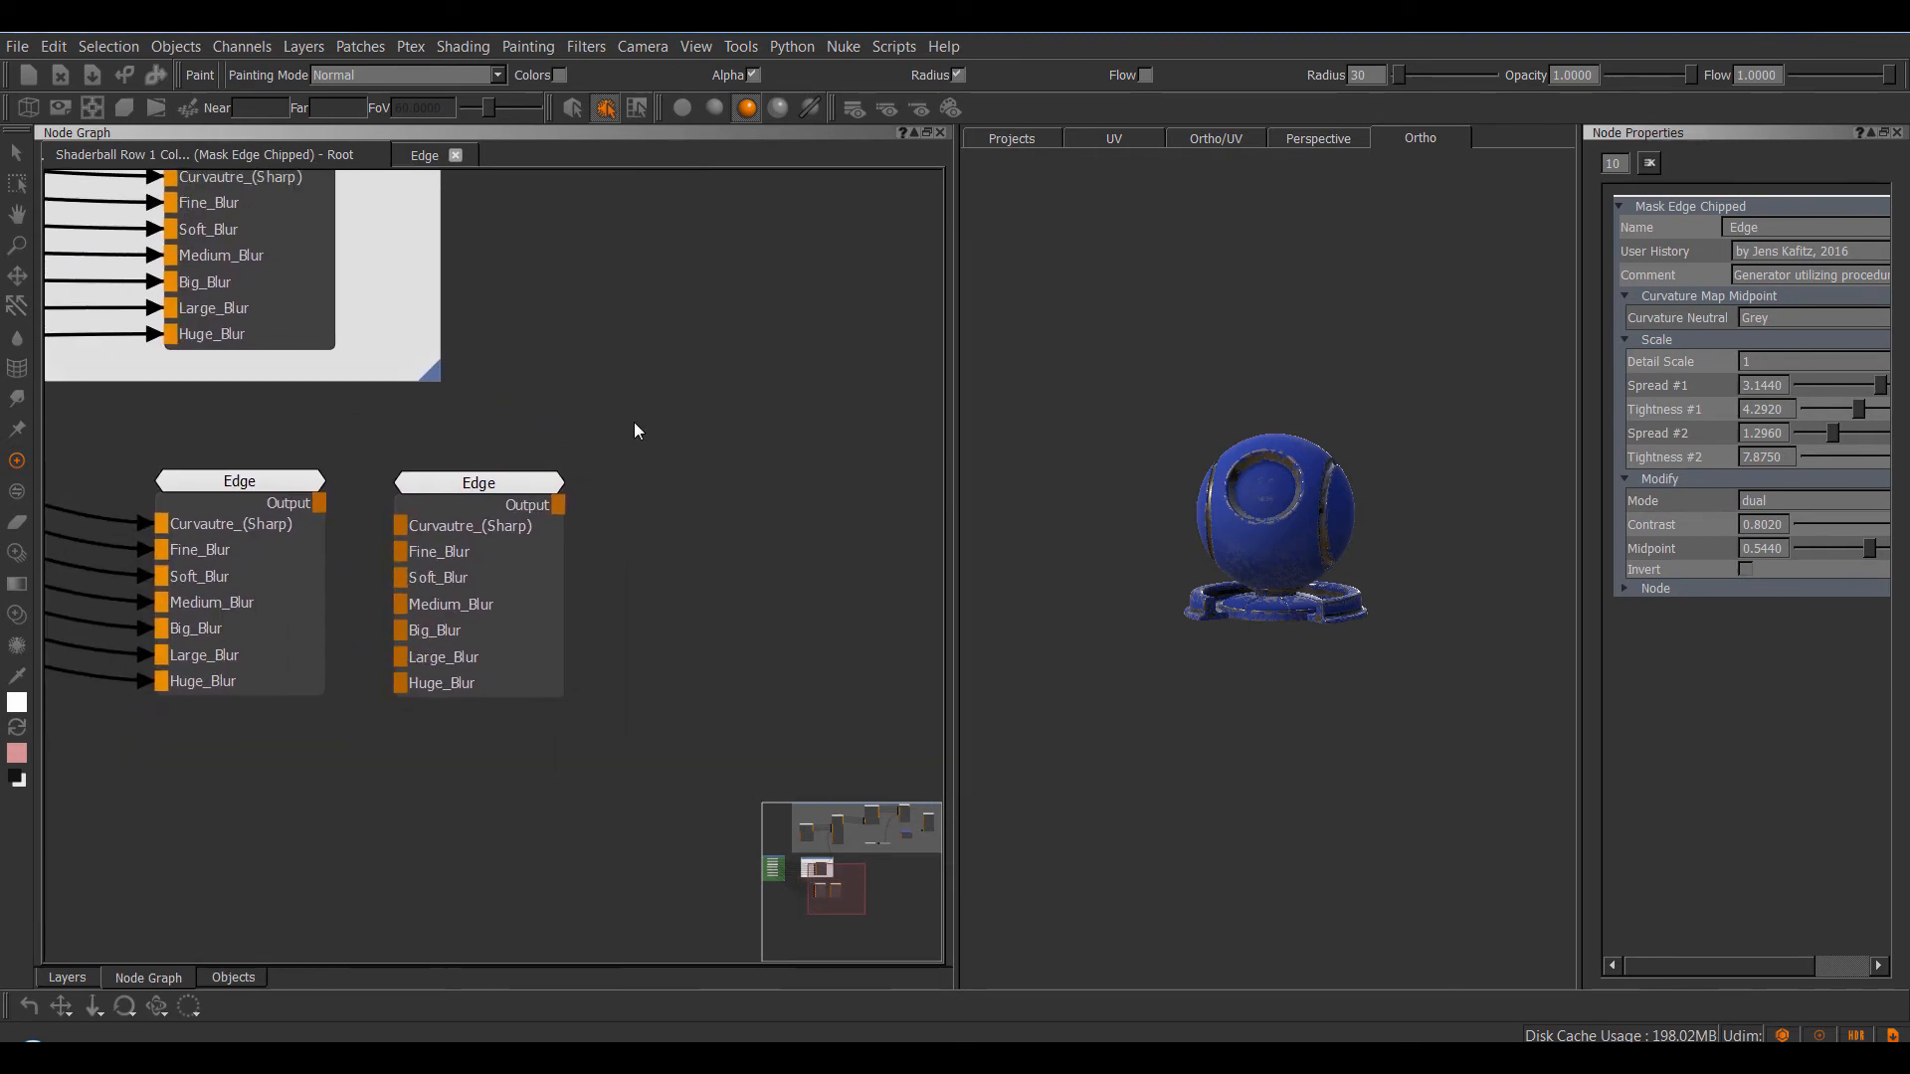
right_click(635, 424)
mouse_move(696, 523)
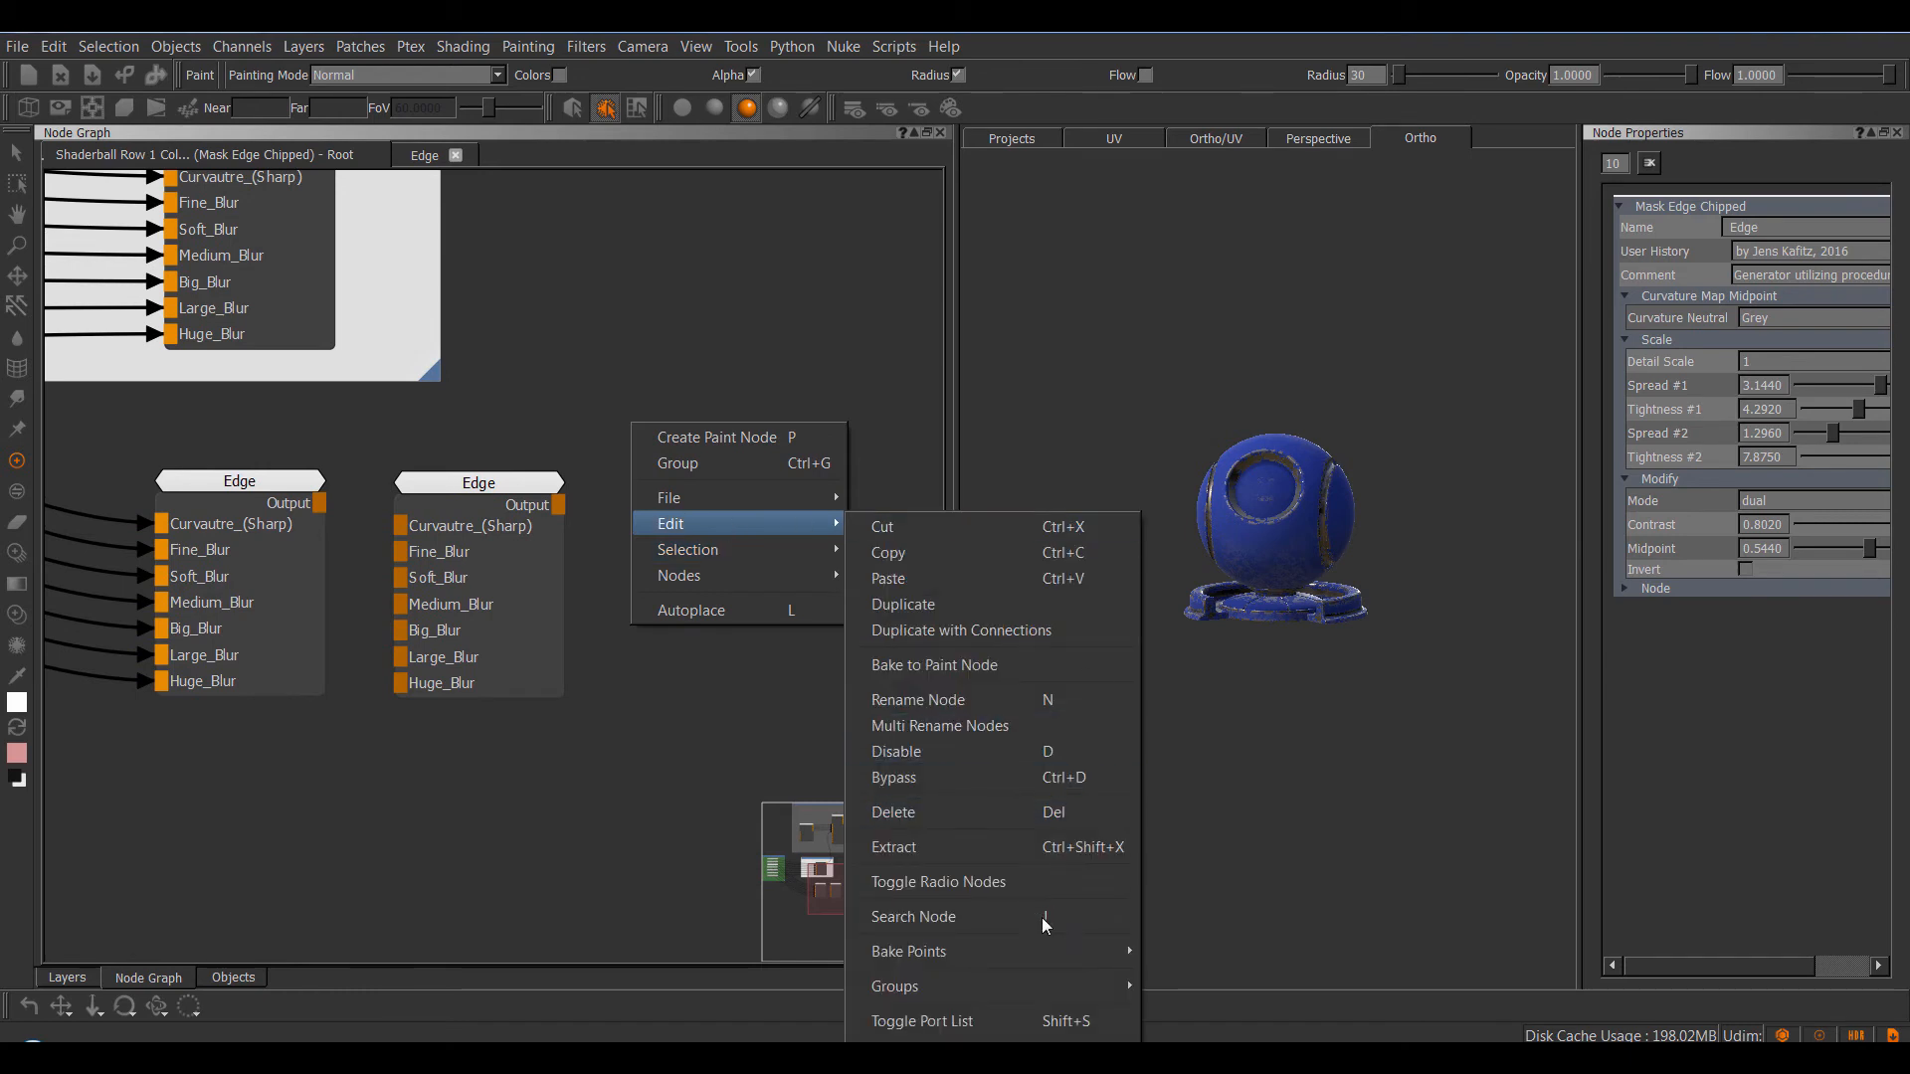
mouse_move(1018, 951)
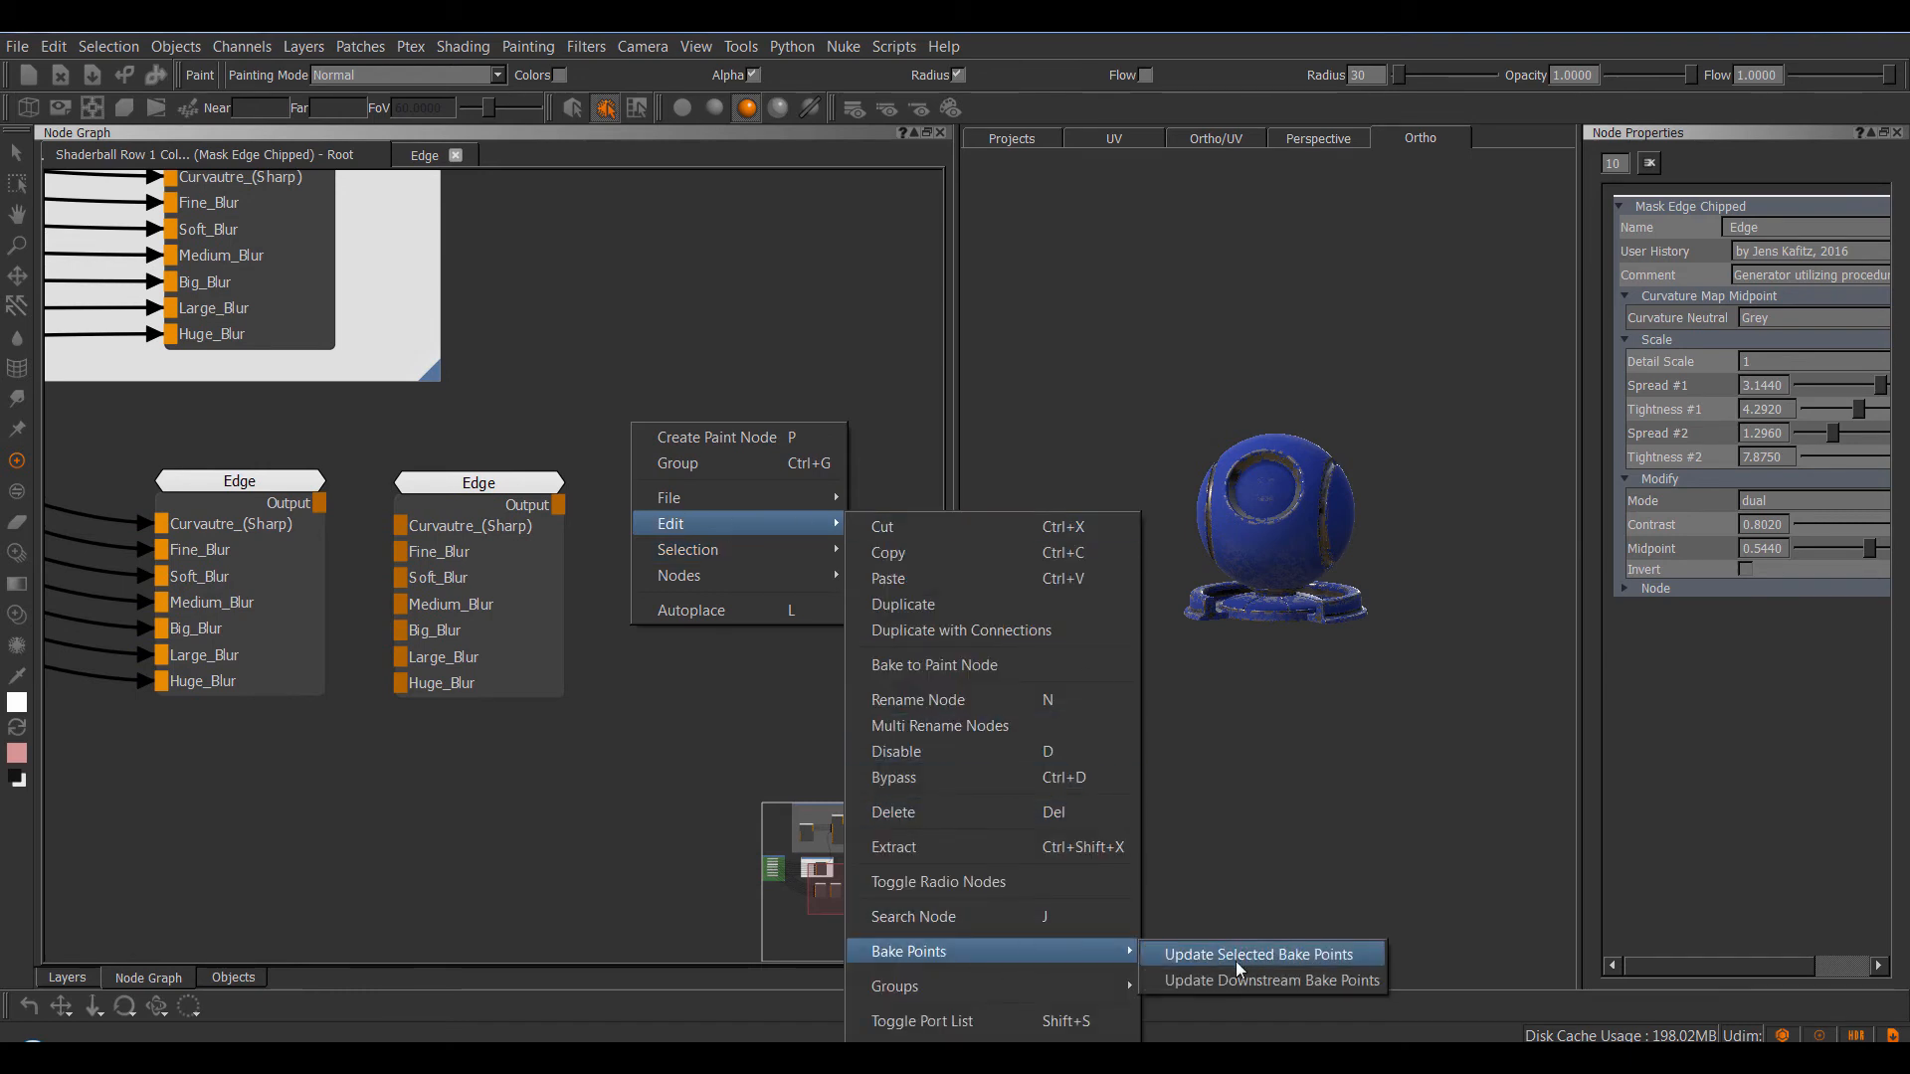
key(Escape)
- Examine the Nodegraph script commands for bake points, including baking selected ones and setting Use Bake on or off
click(898, 51)
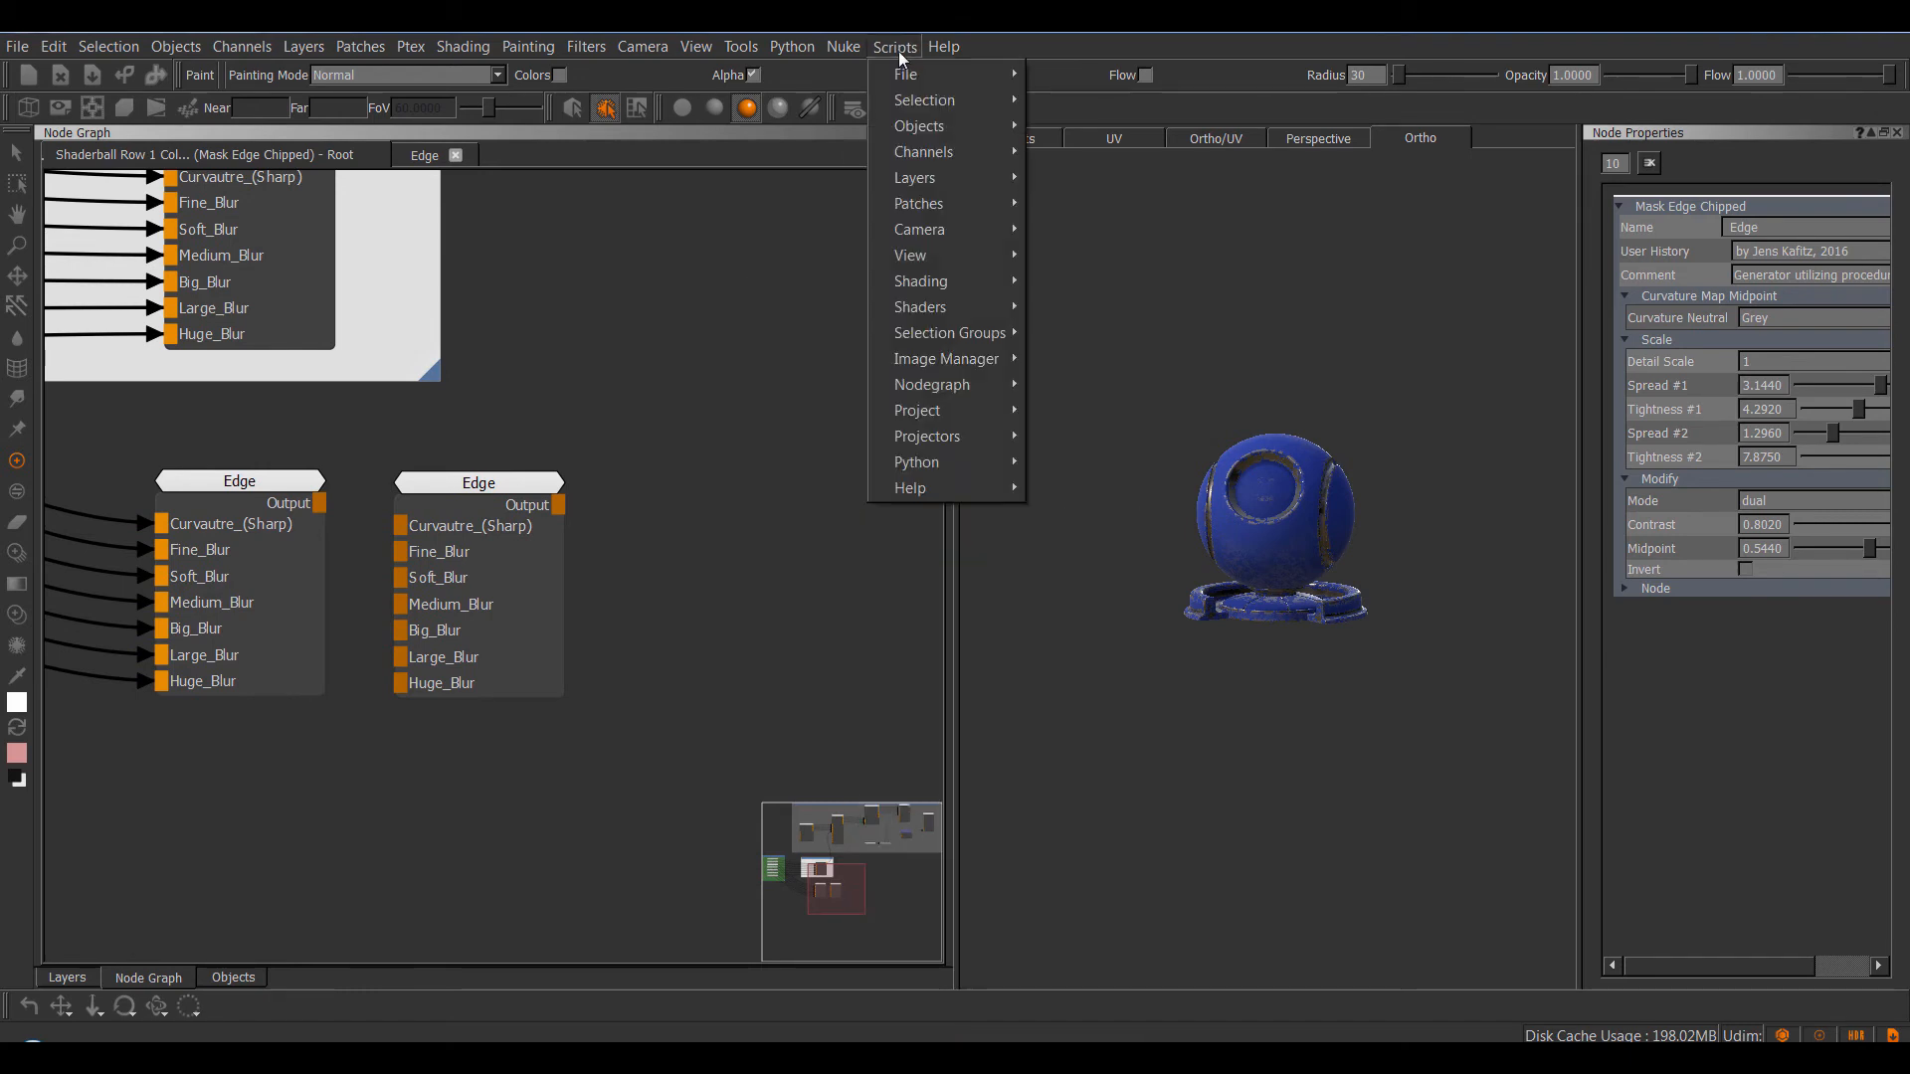
mouse_move(955, 384)
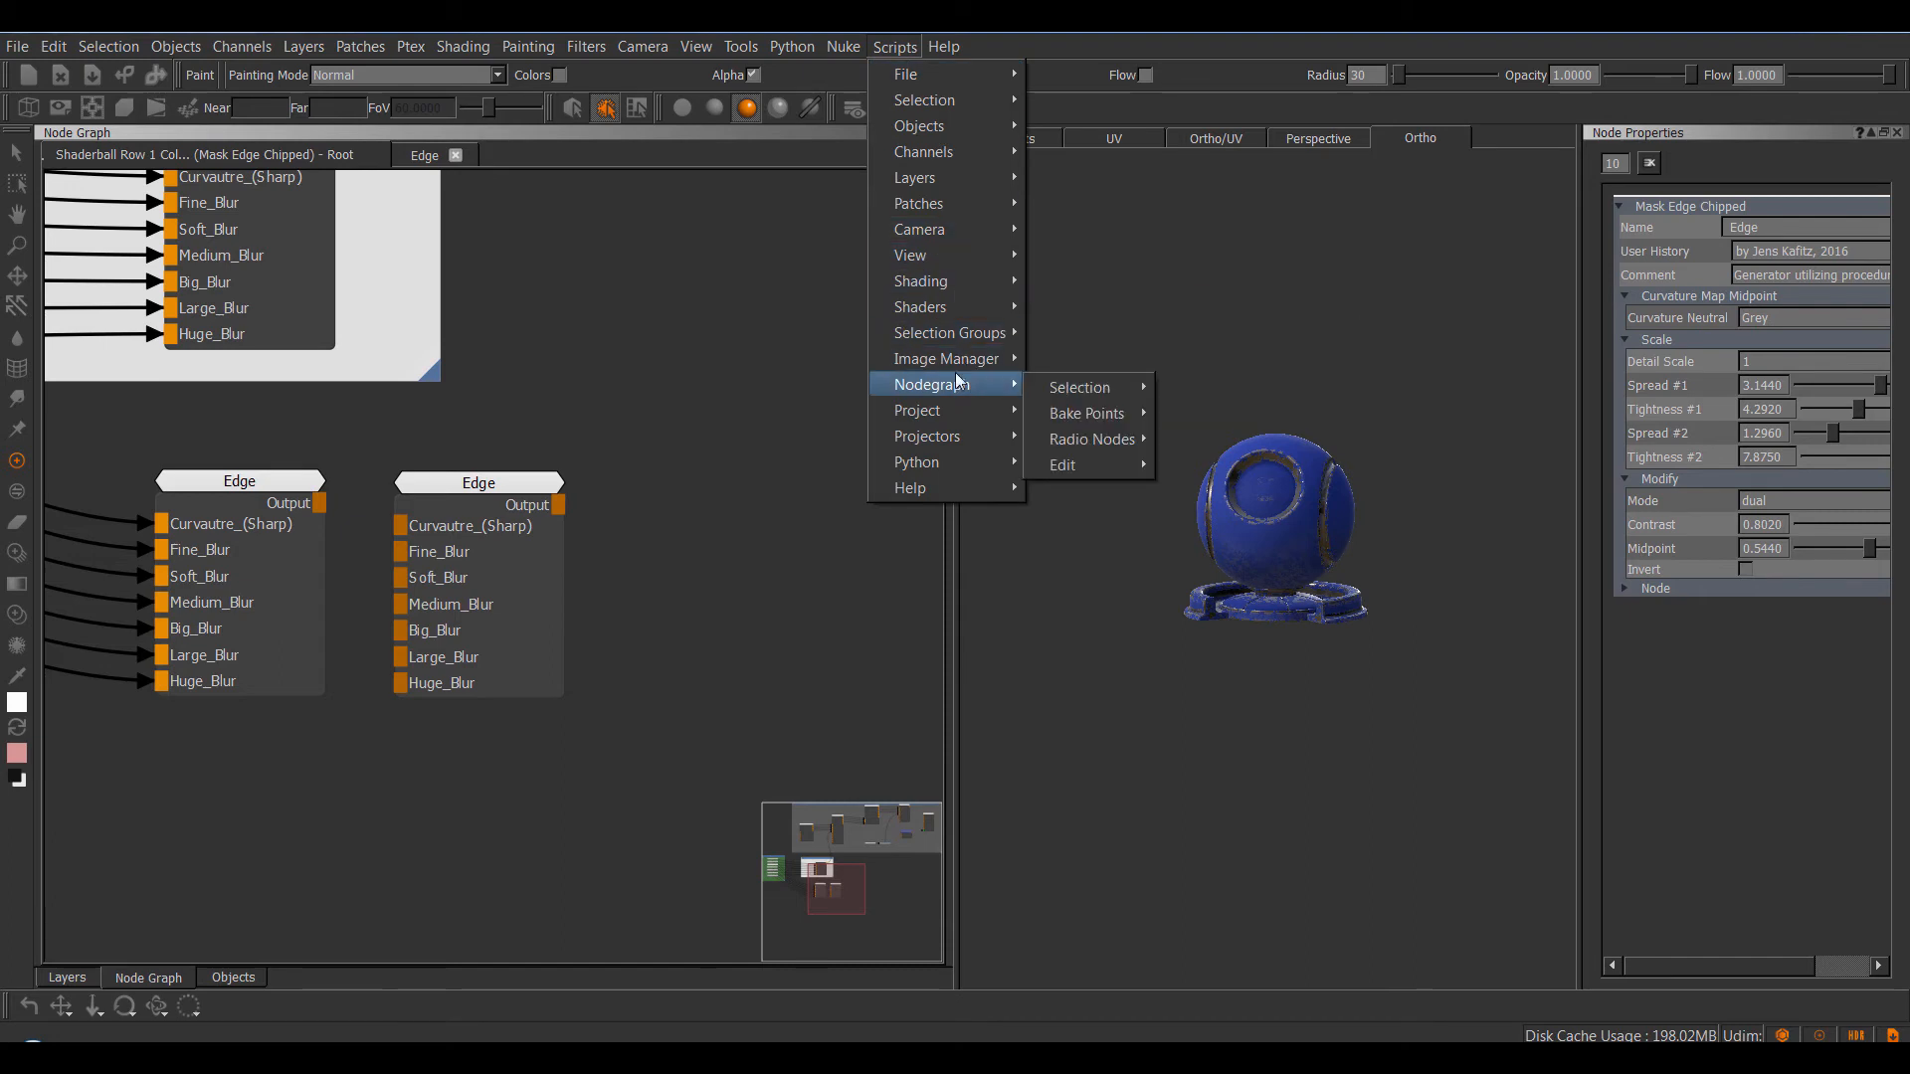
mouse_move(1092, 439)
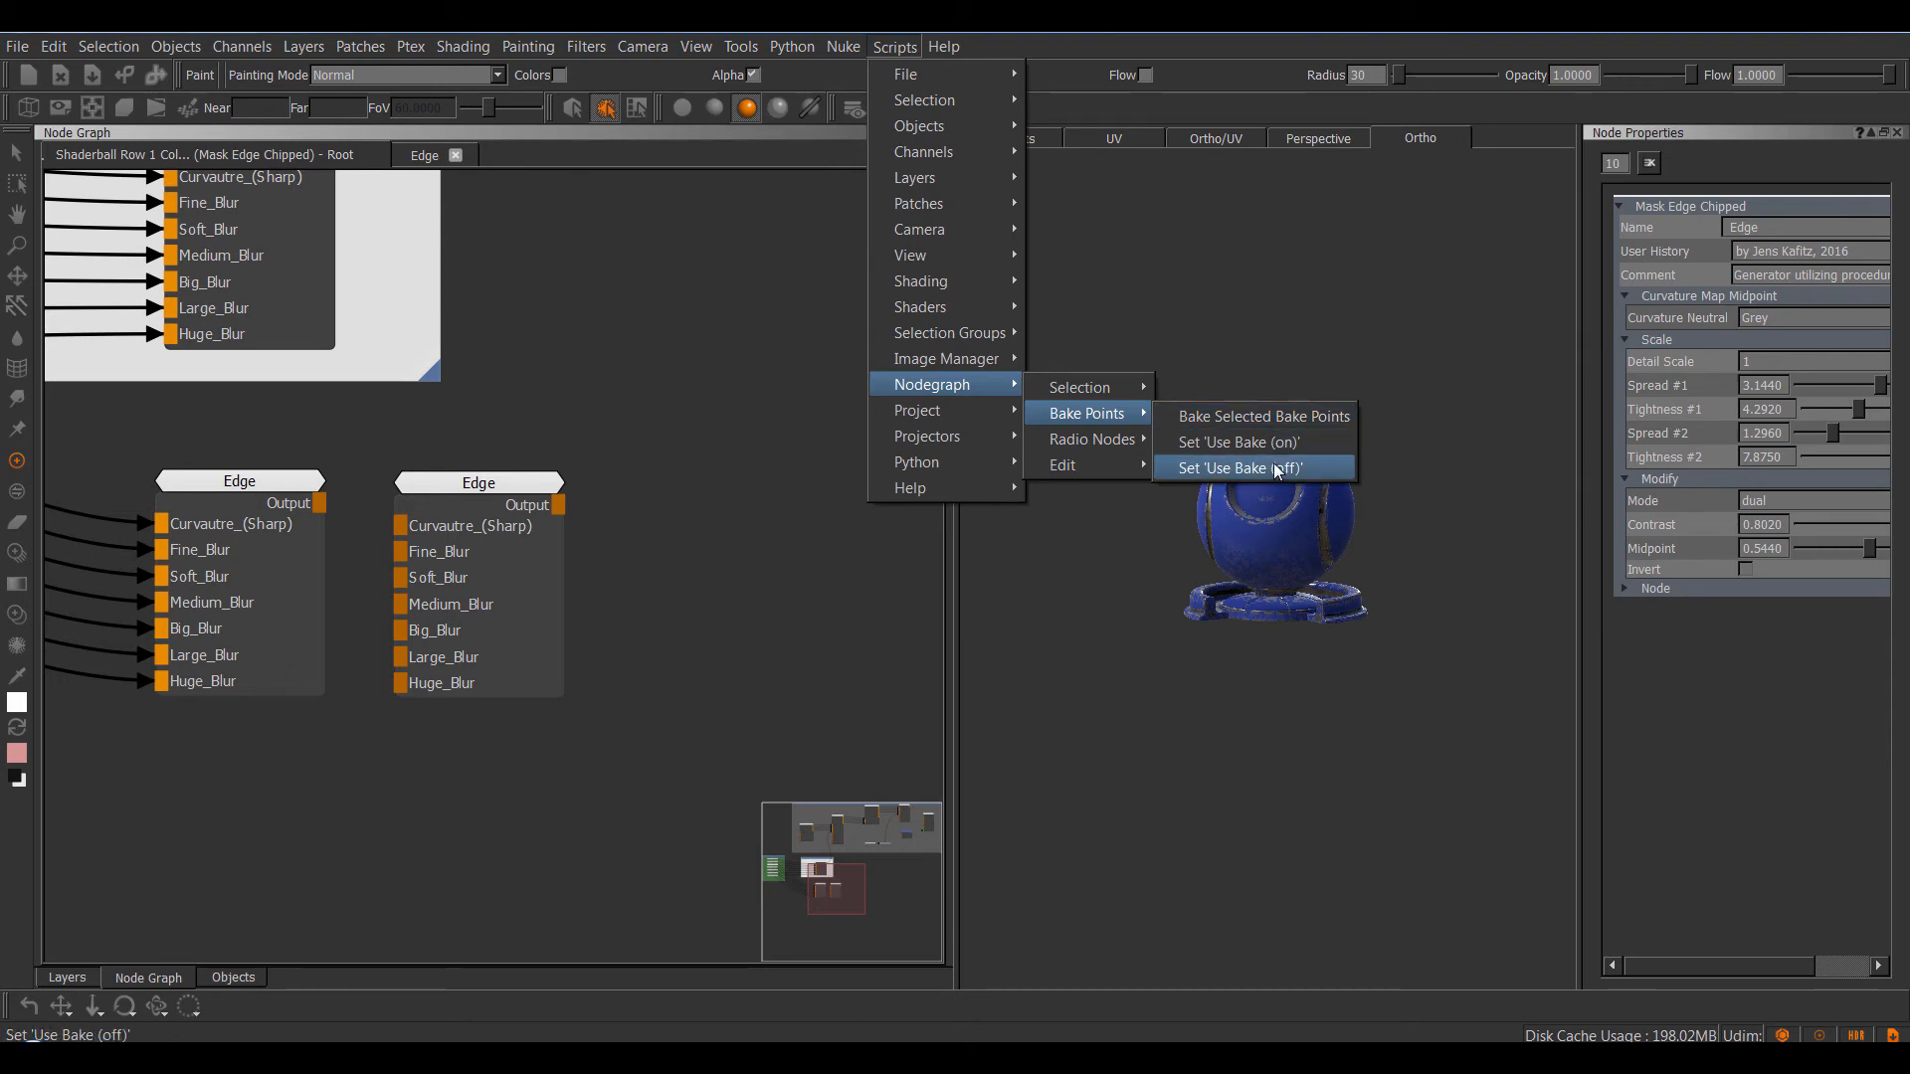
click(645, 404)
right_click(645, 410)
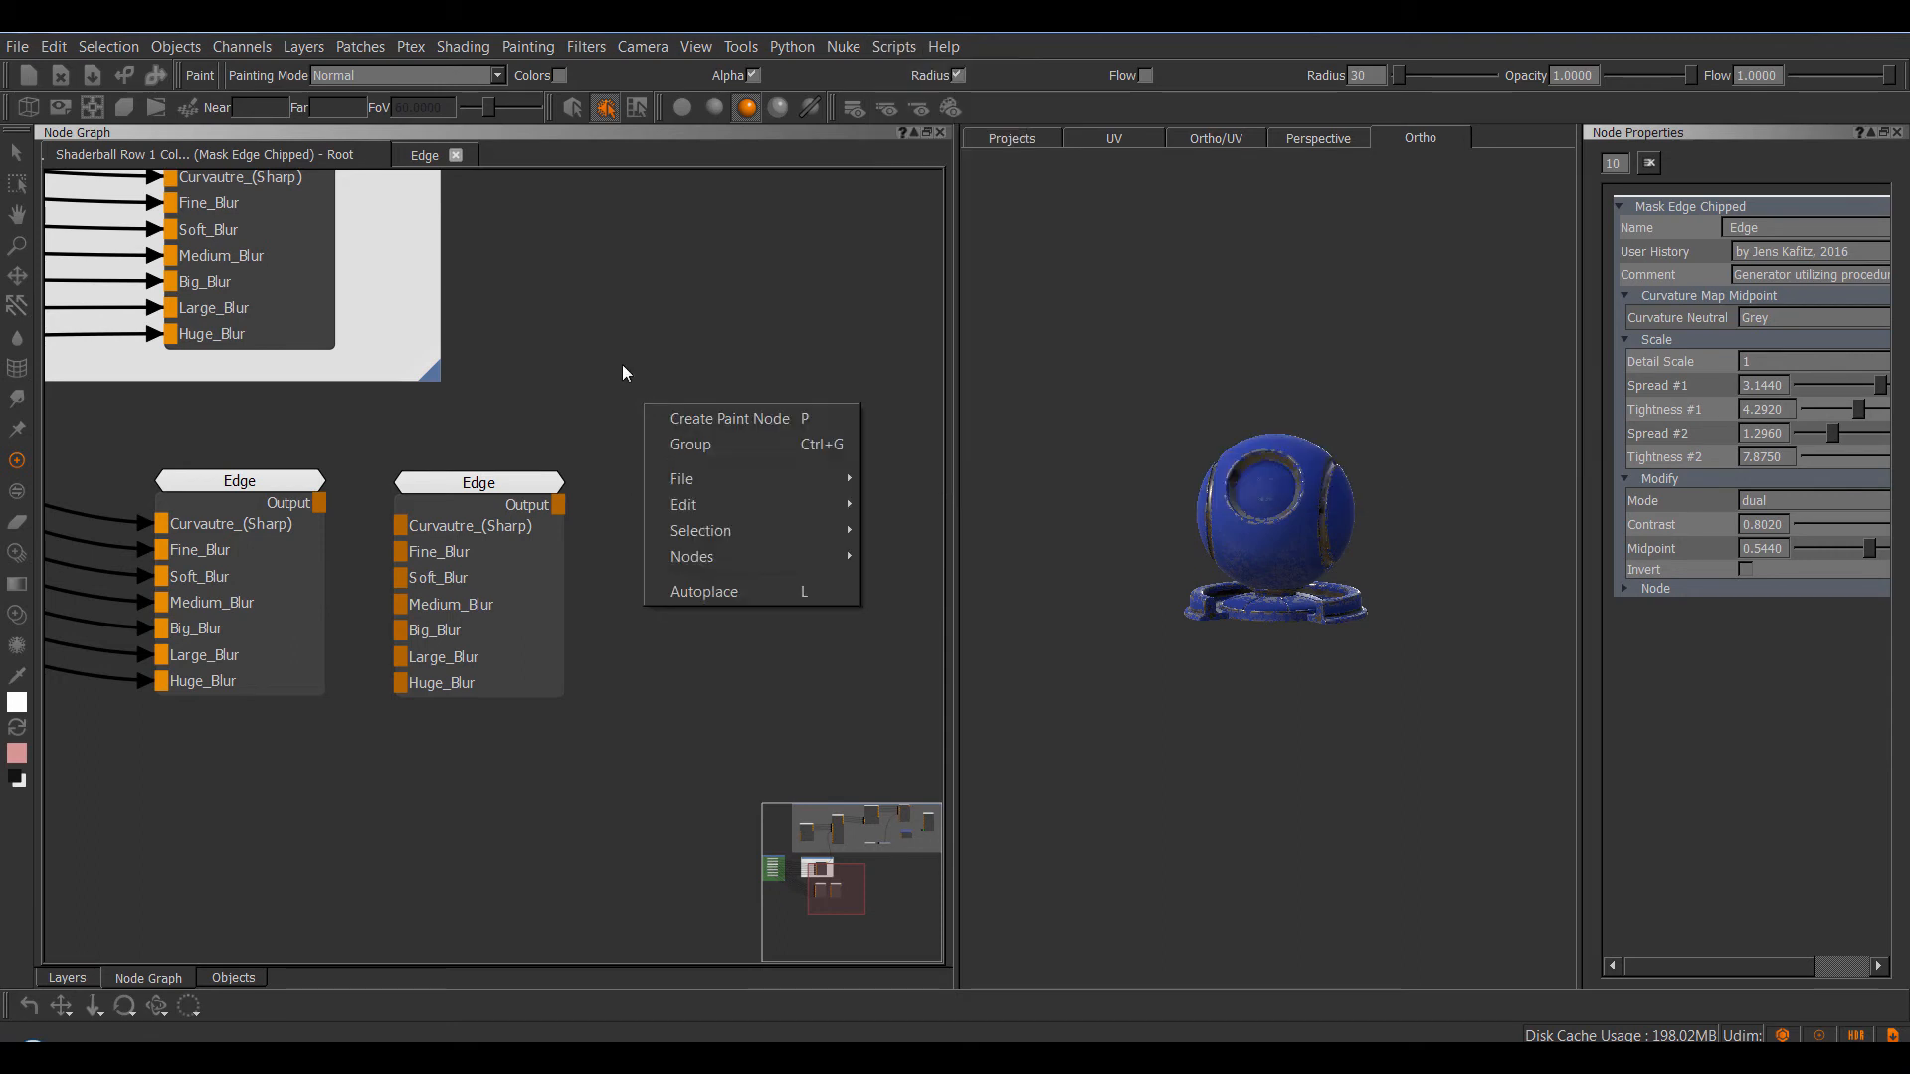
click(624, 362)
click(895, 46)
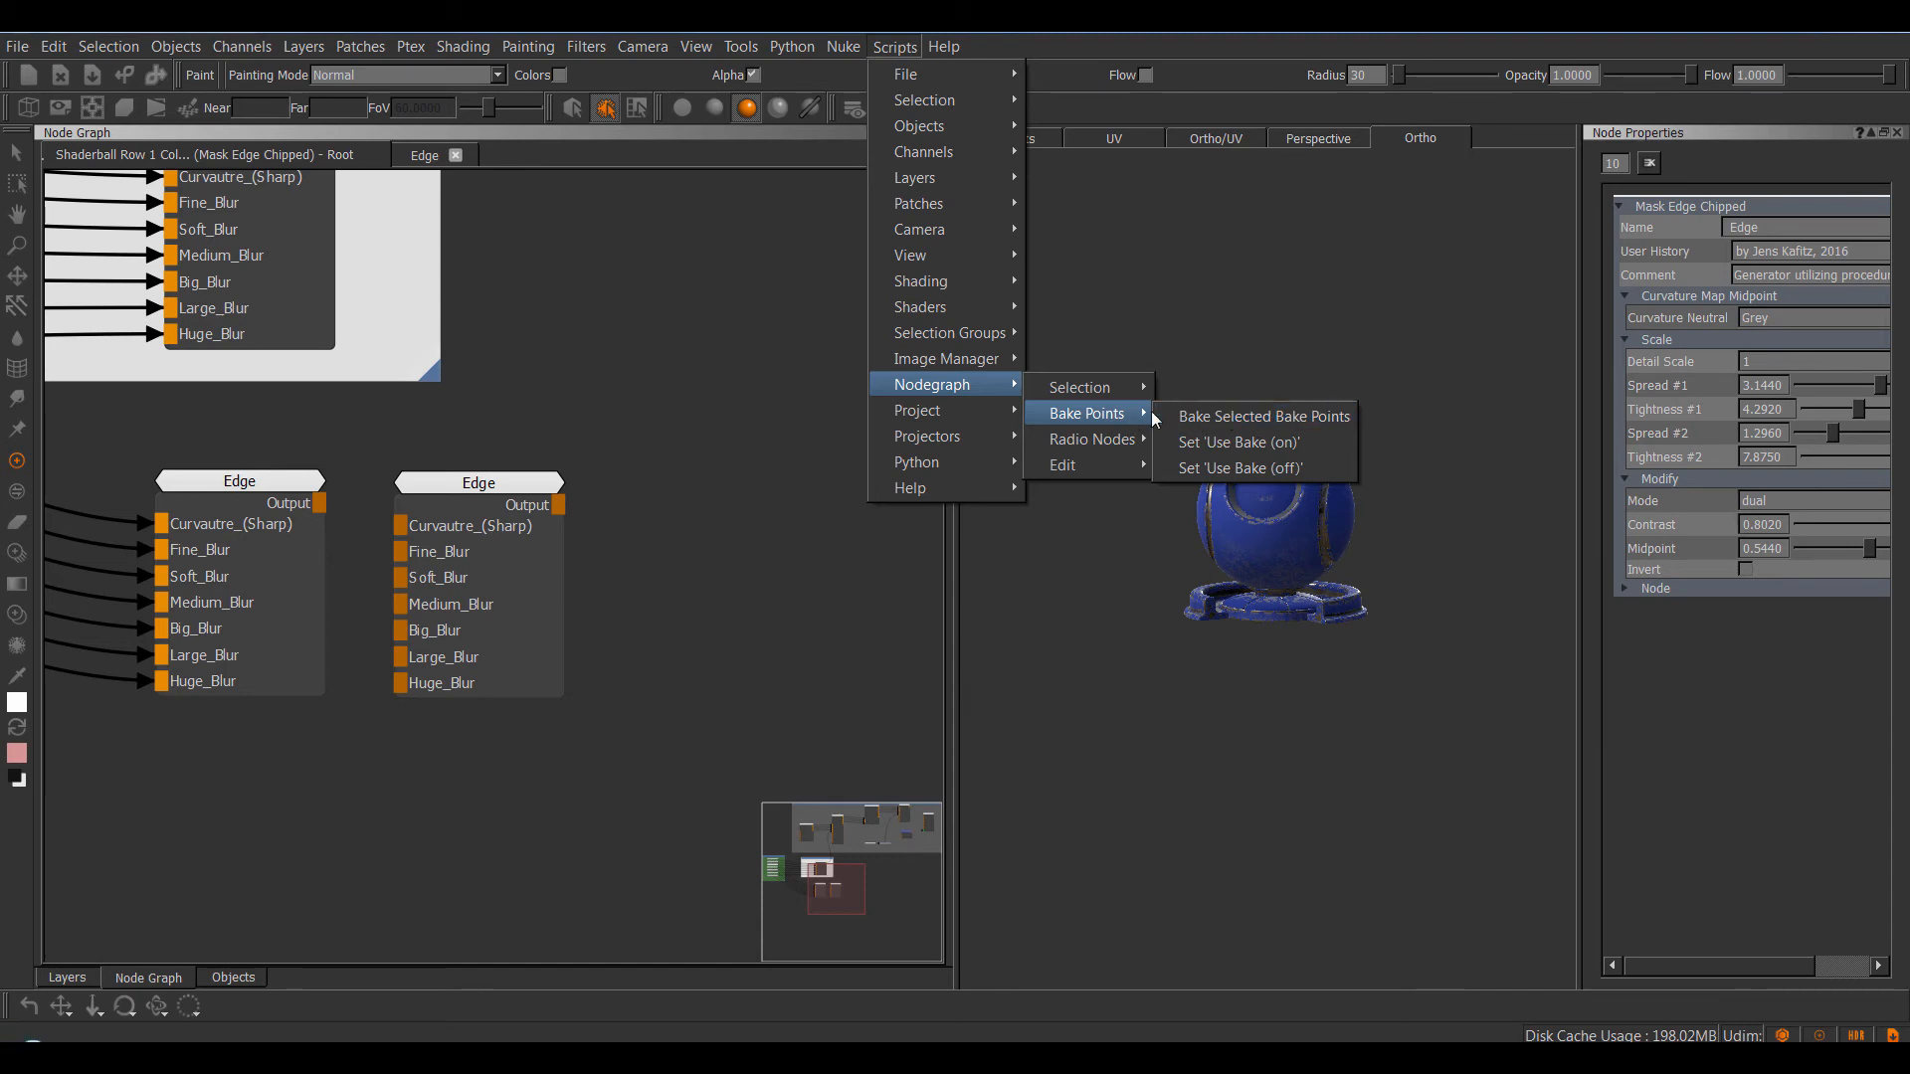
click(639, 497)
middle_drag(672, 506, 644, 478)
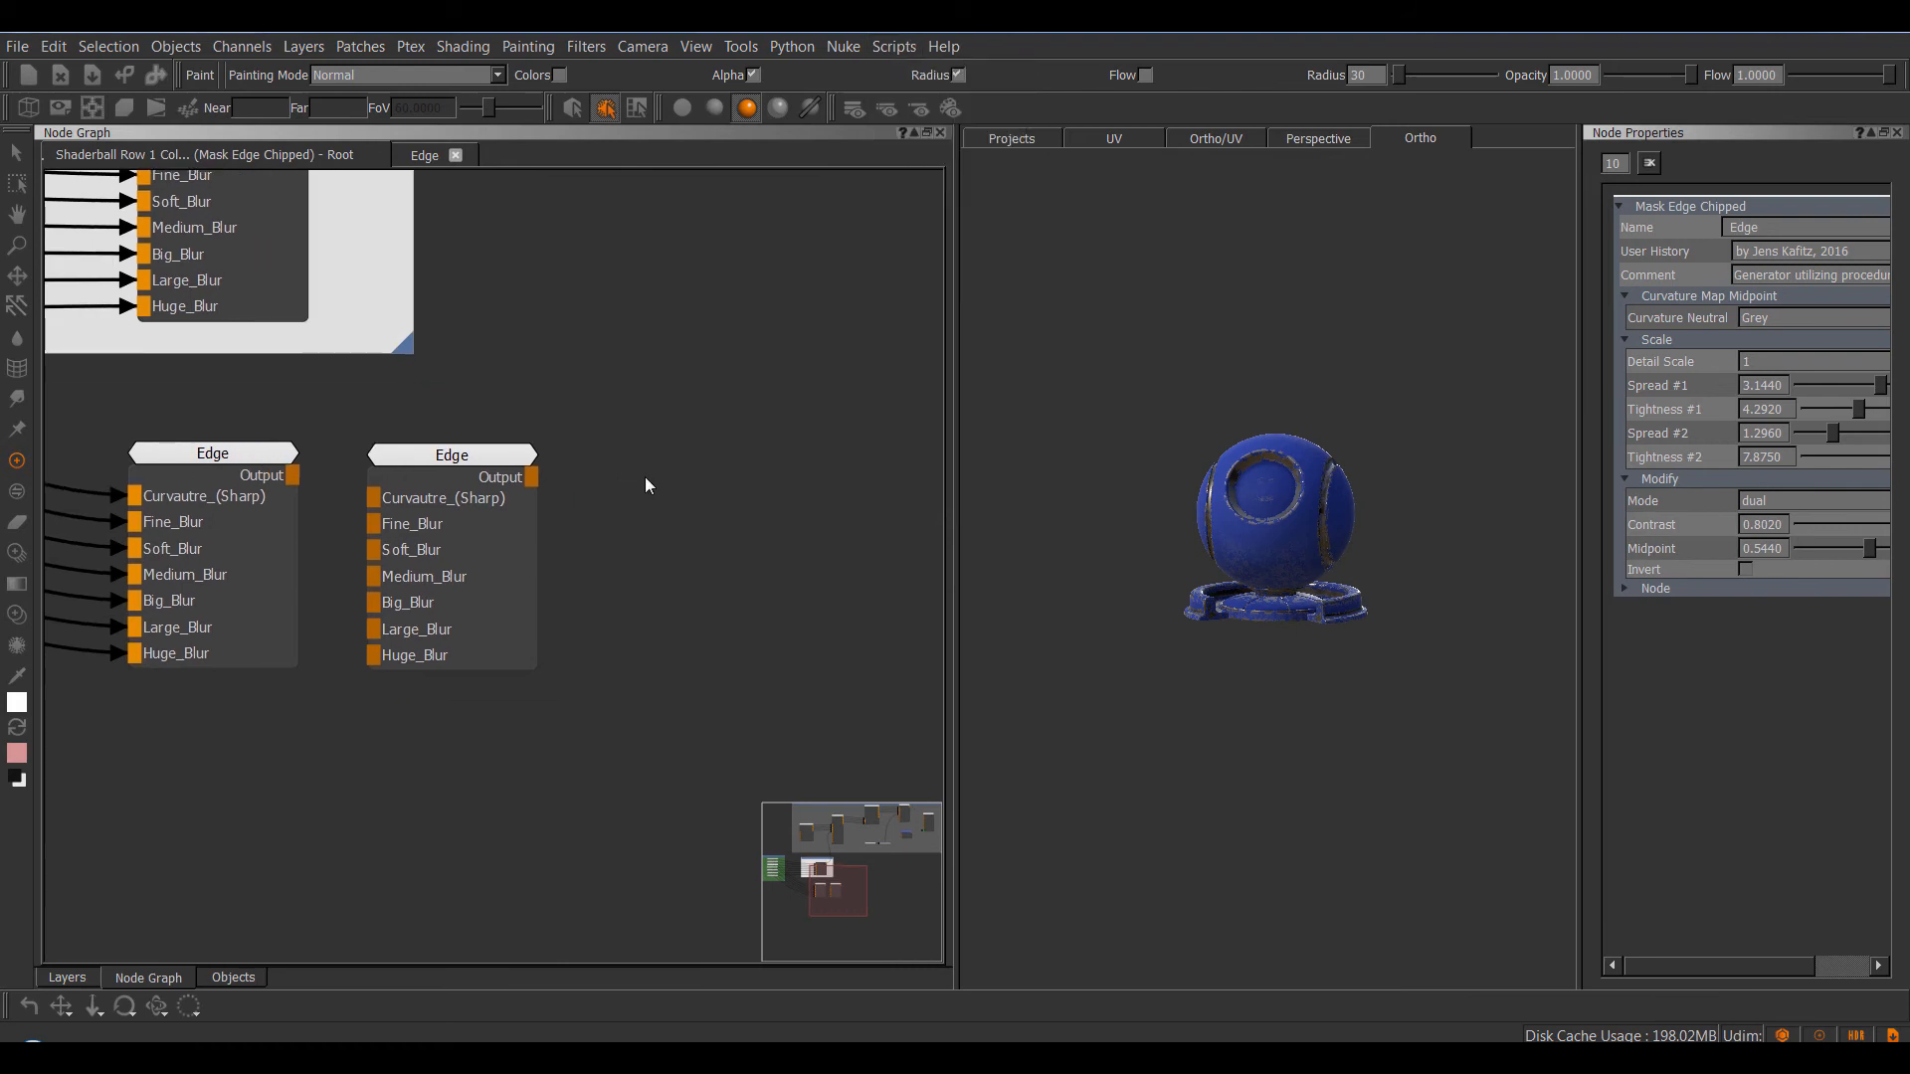
- Add a Bake Point node beside the unconnected Edge node, with size 2048 x 2048 and 8bit depth
key(Tab)
text(bake)
key(Return)
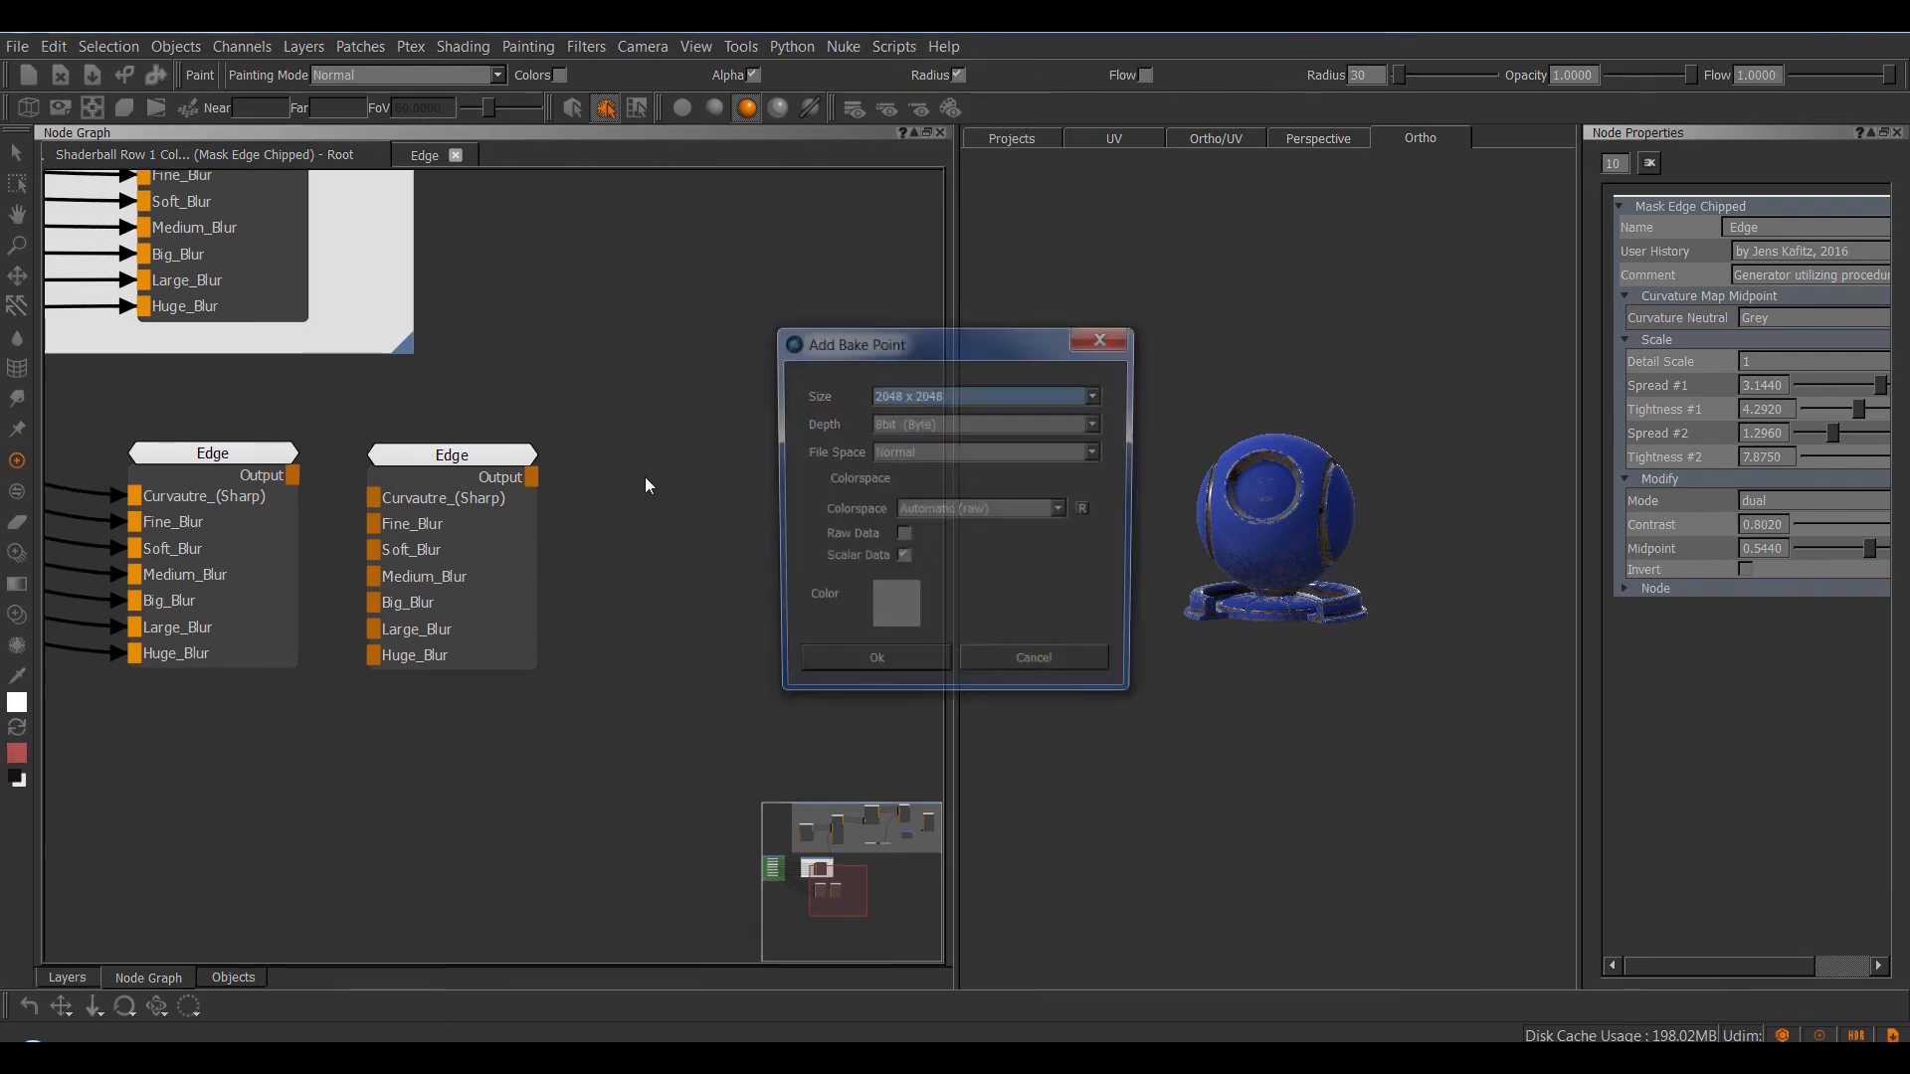
click(890, 659)
- Add a second 2048 x 2048 Bake Point node and connect the unconnected Edge node's output to both bake points' inputs
key(Tab)
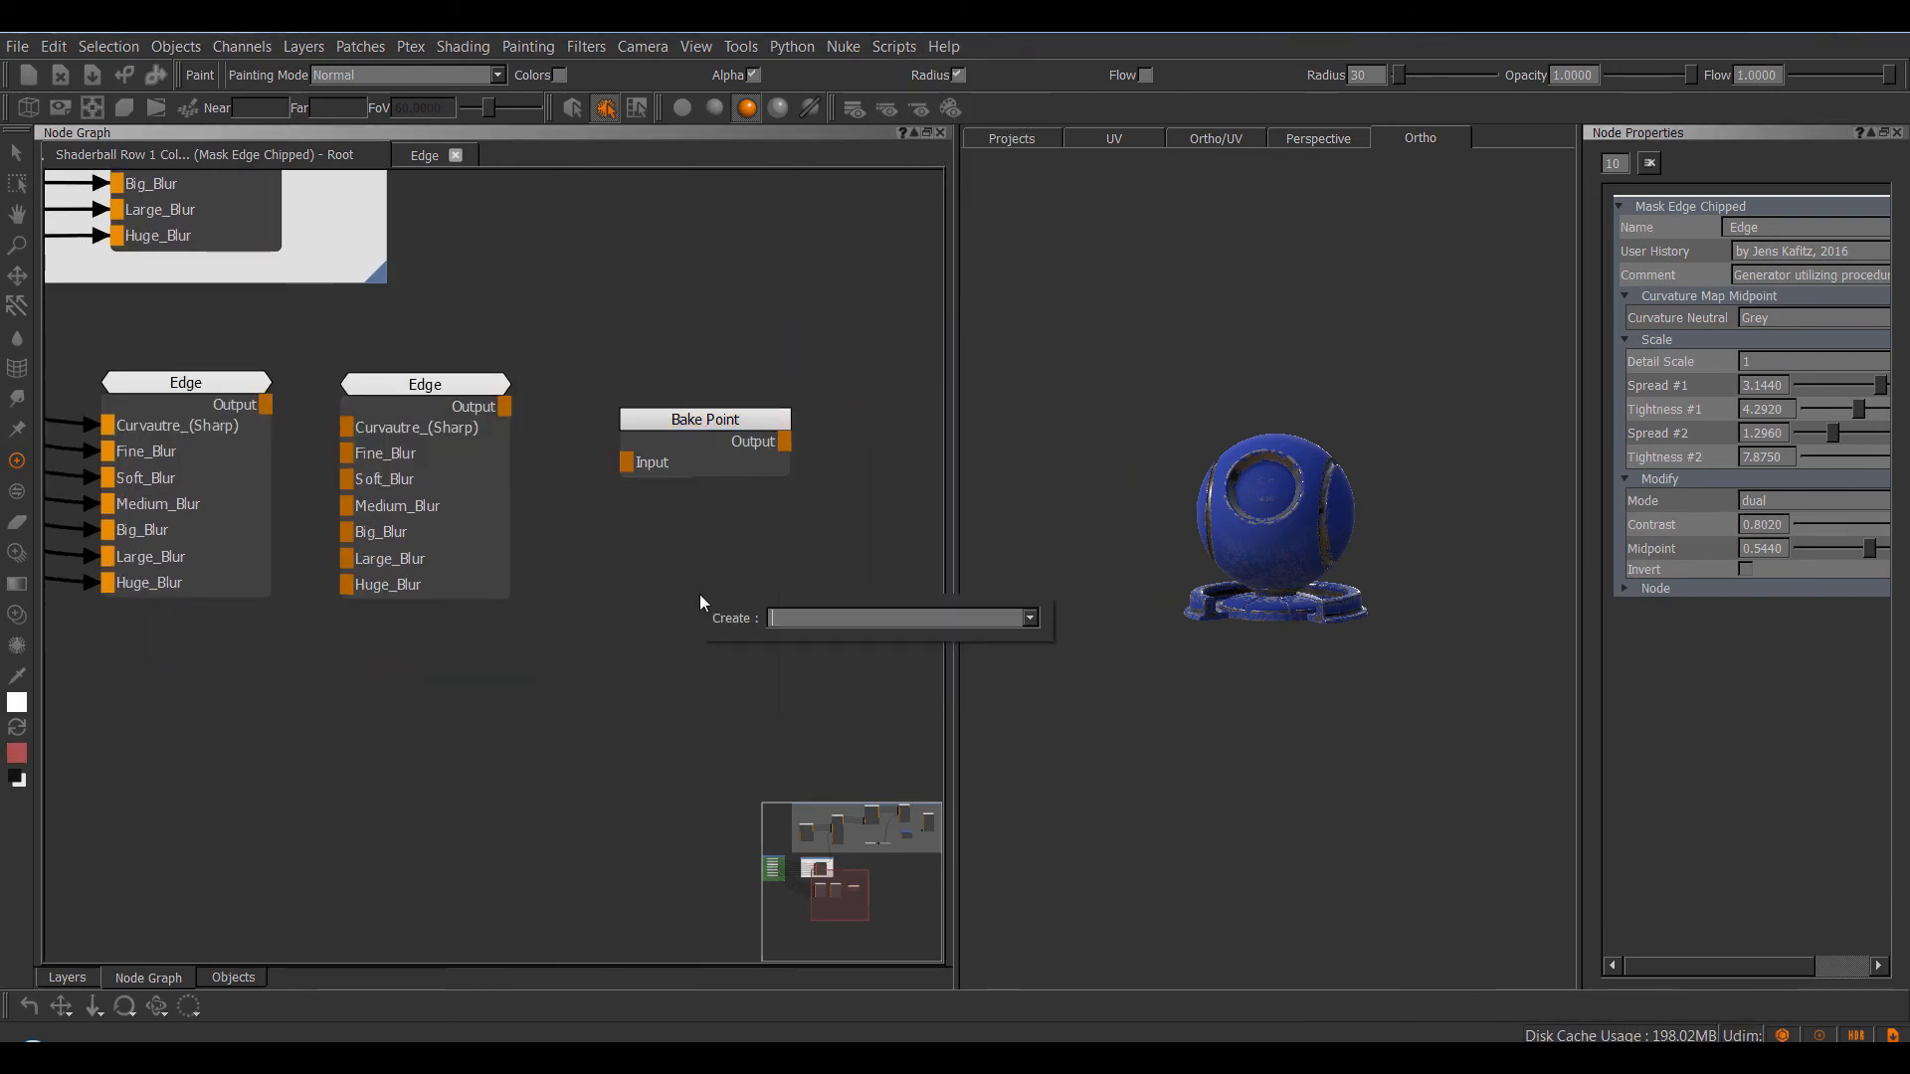
text(ba)
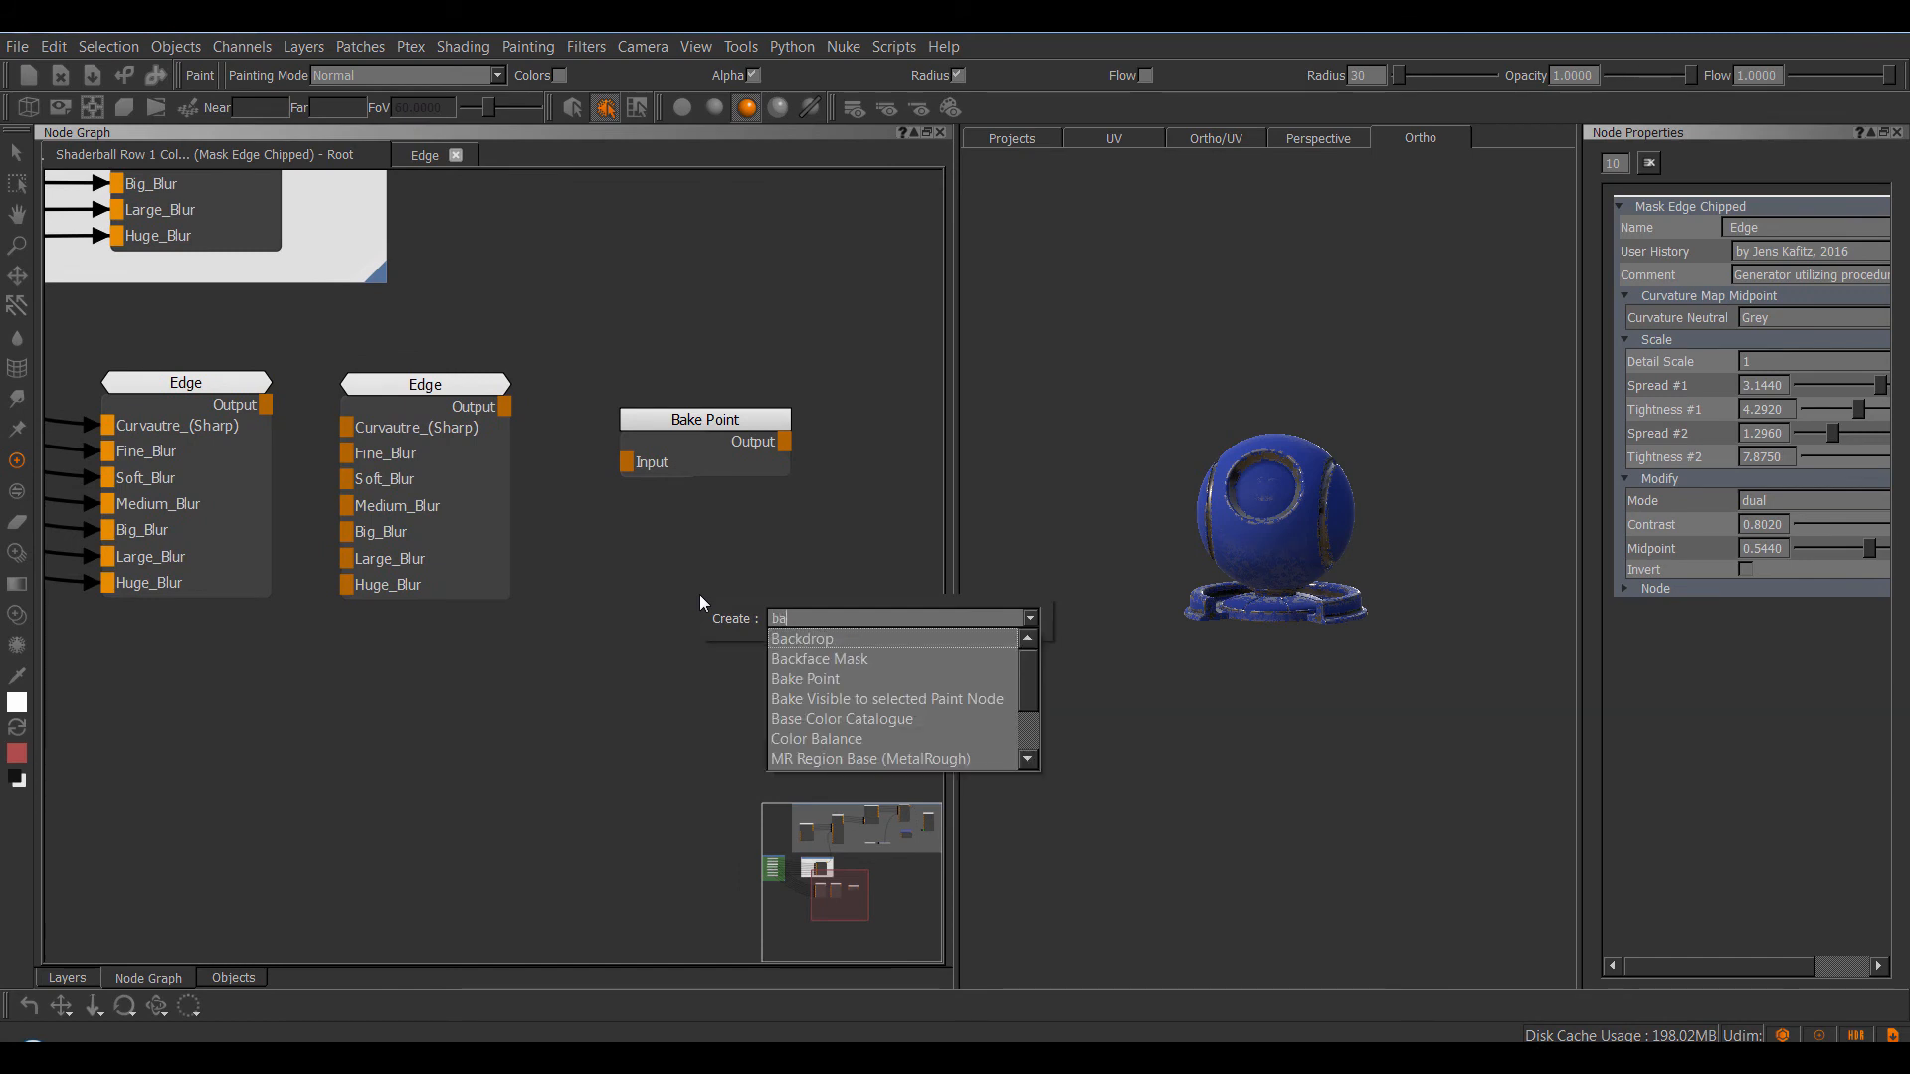
key(Down)
key(Down)
key(Return)
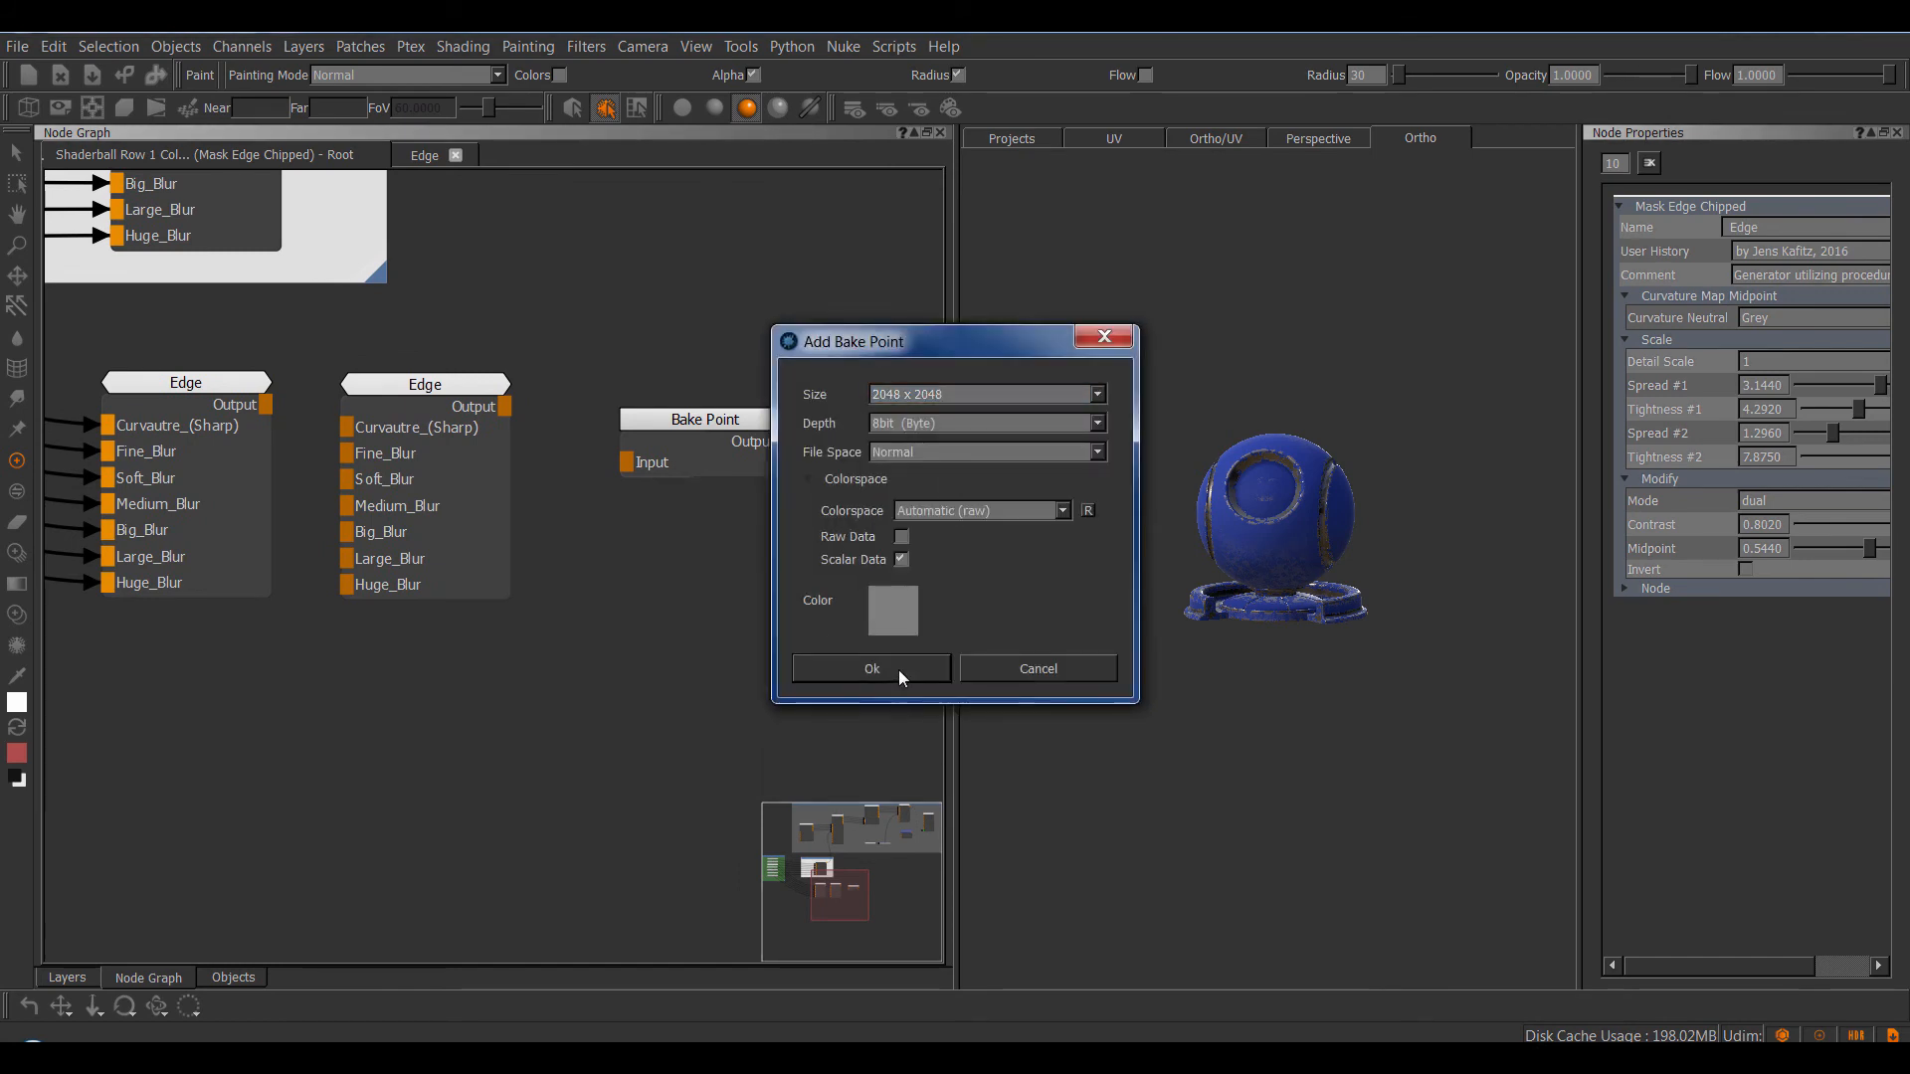
click(898, 668)
drag(504, 407, 627, 462)
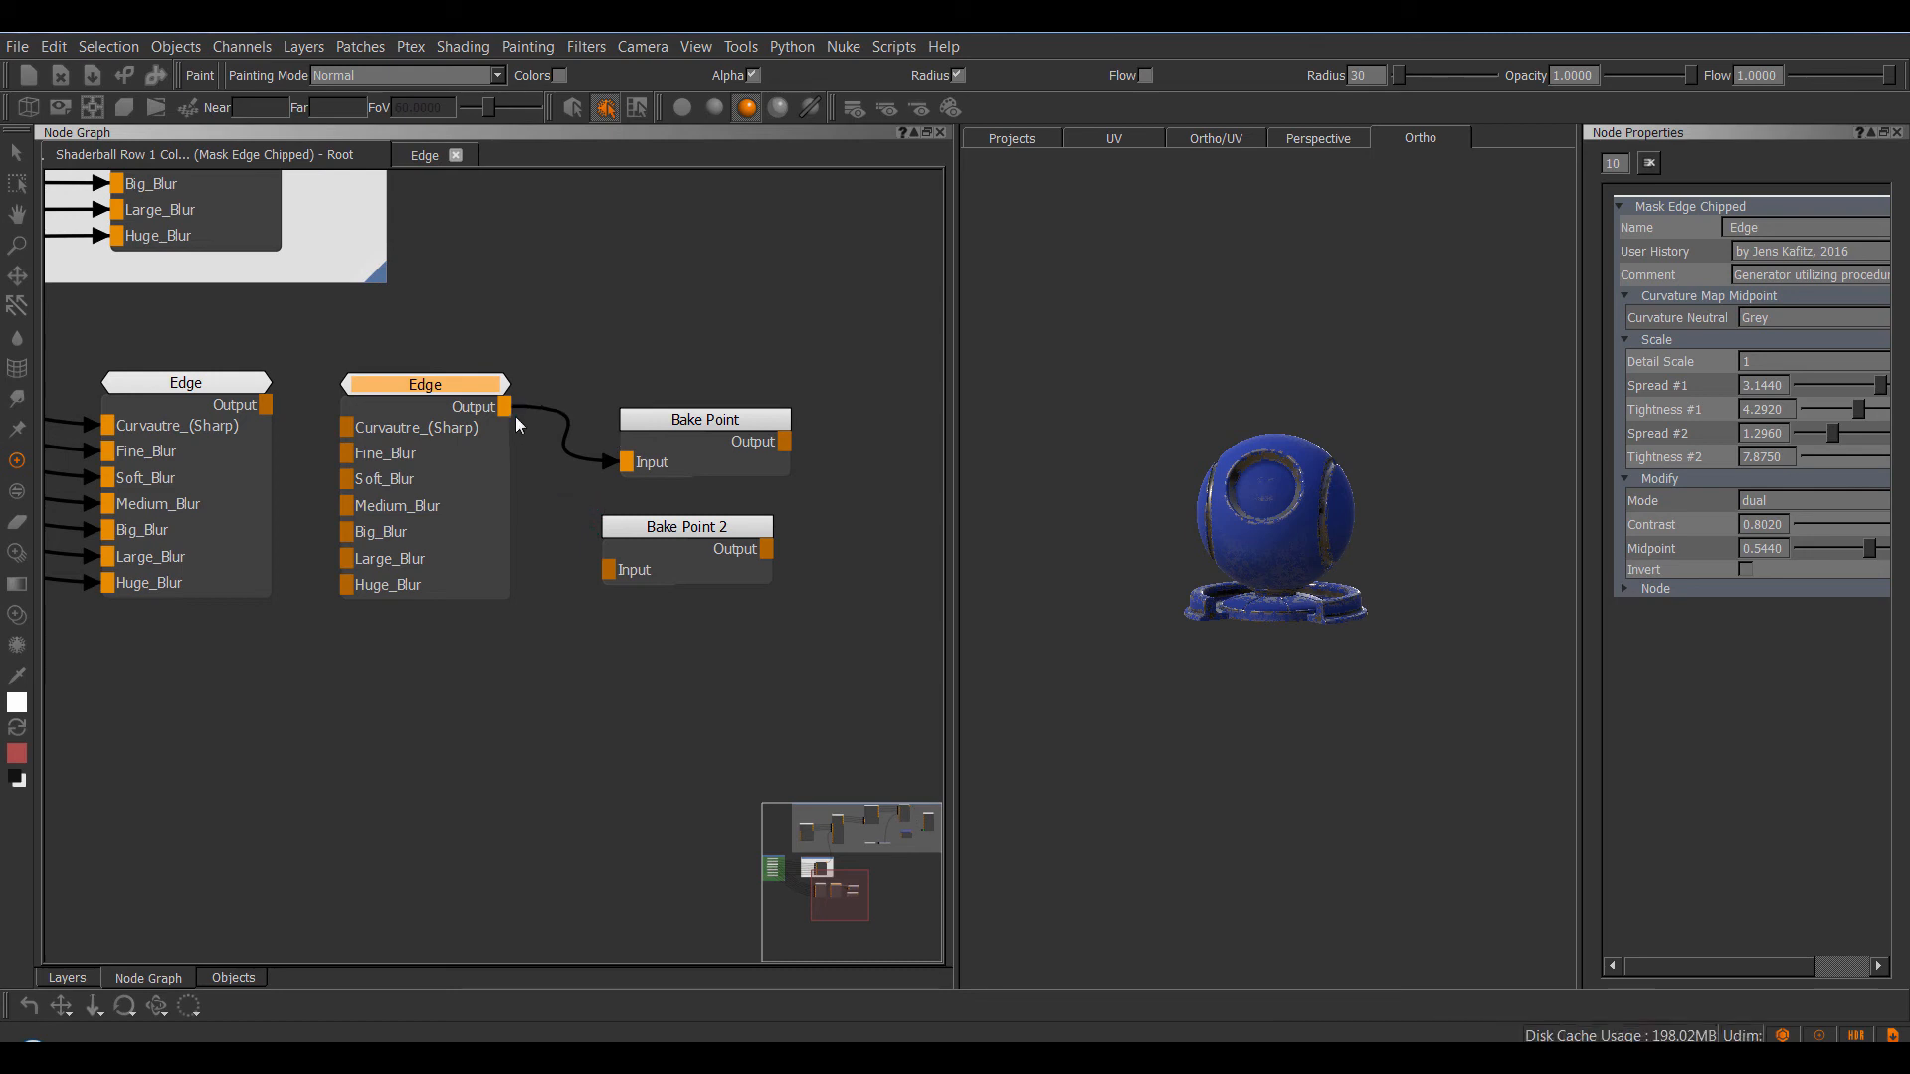
drag(505, 406, 609, 569)
- Select both Bake Point nodes and bake them together with the Bake Selected Bake Points script
drag(686, 334, 707, 574)
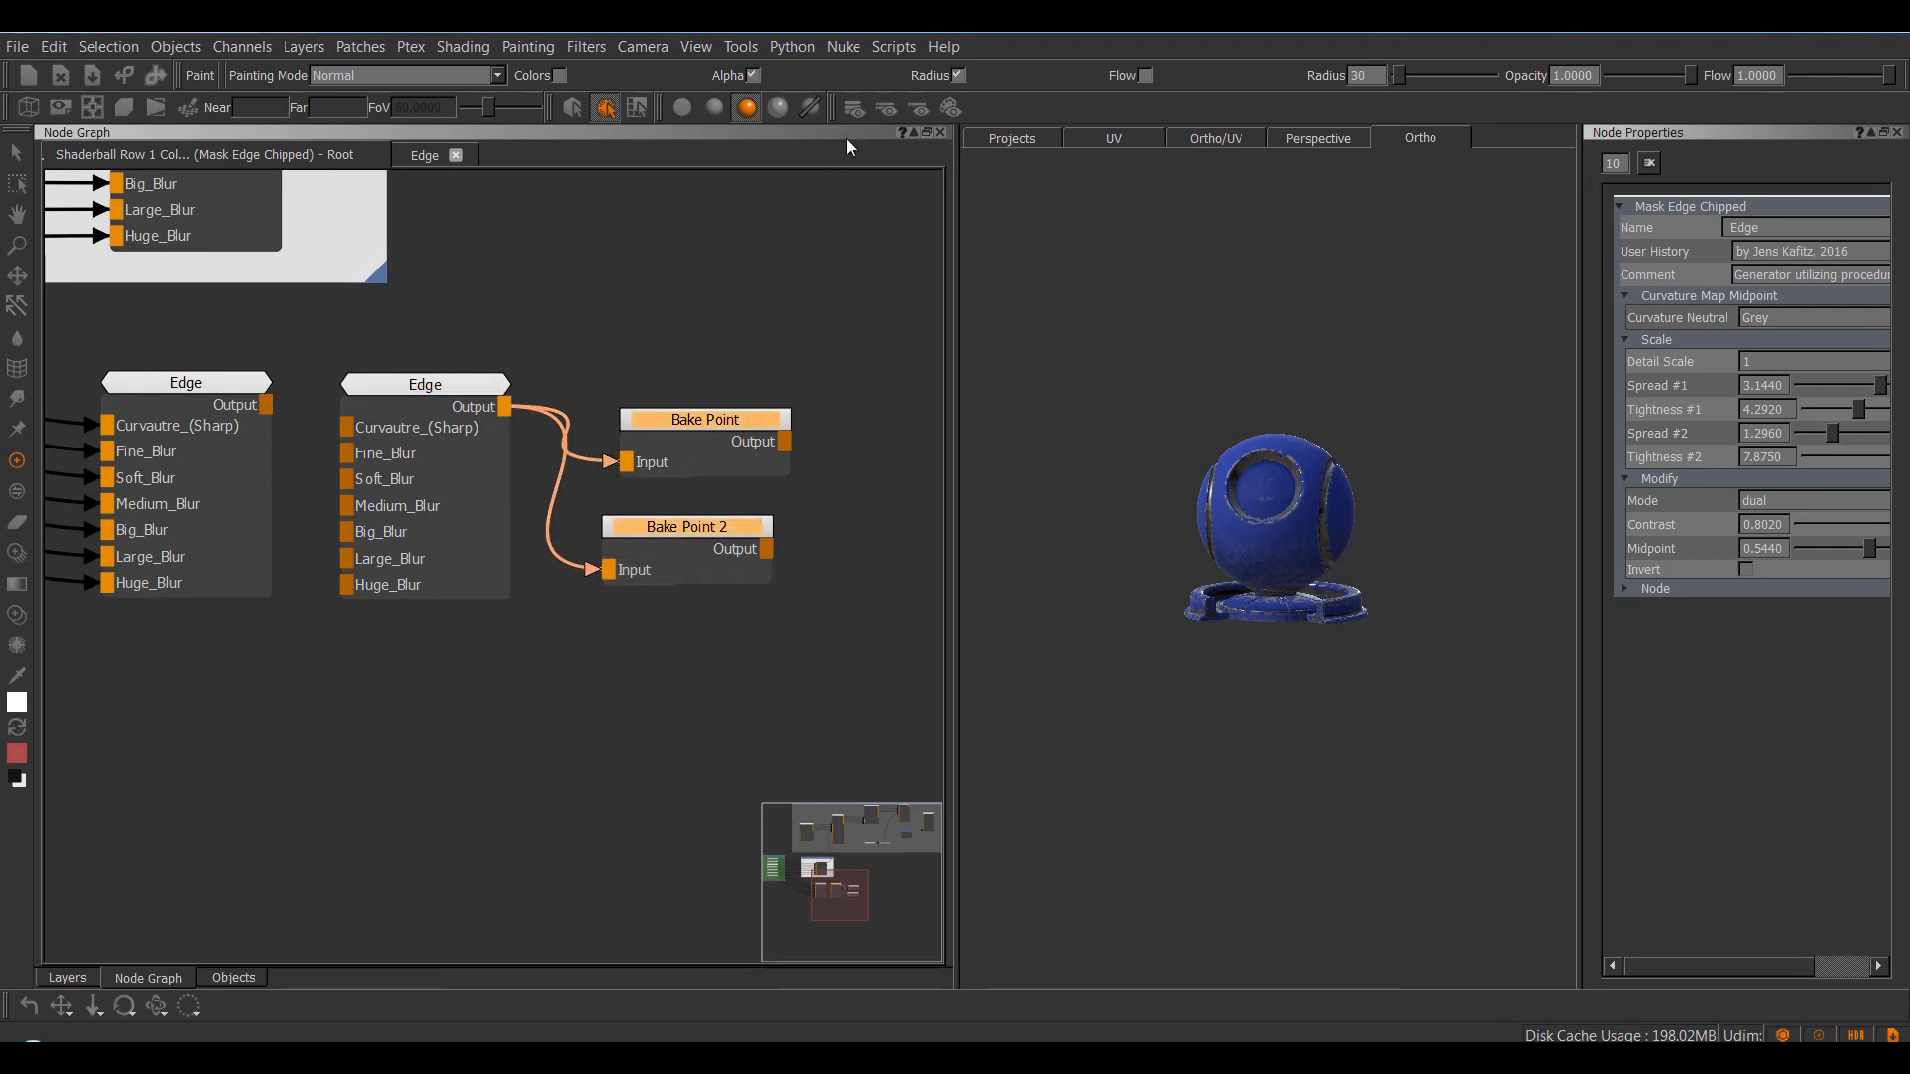
click(895, 47)
mouse_move(981, 284)
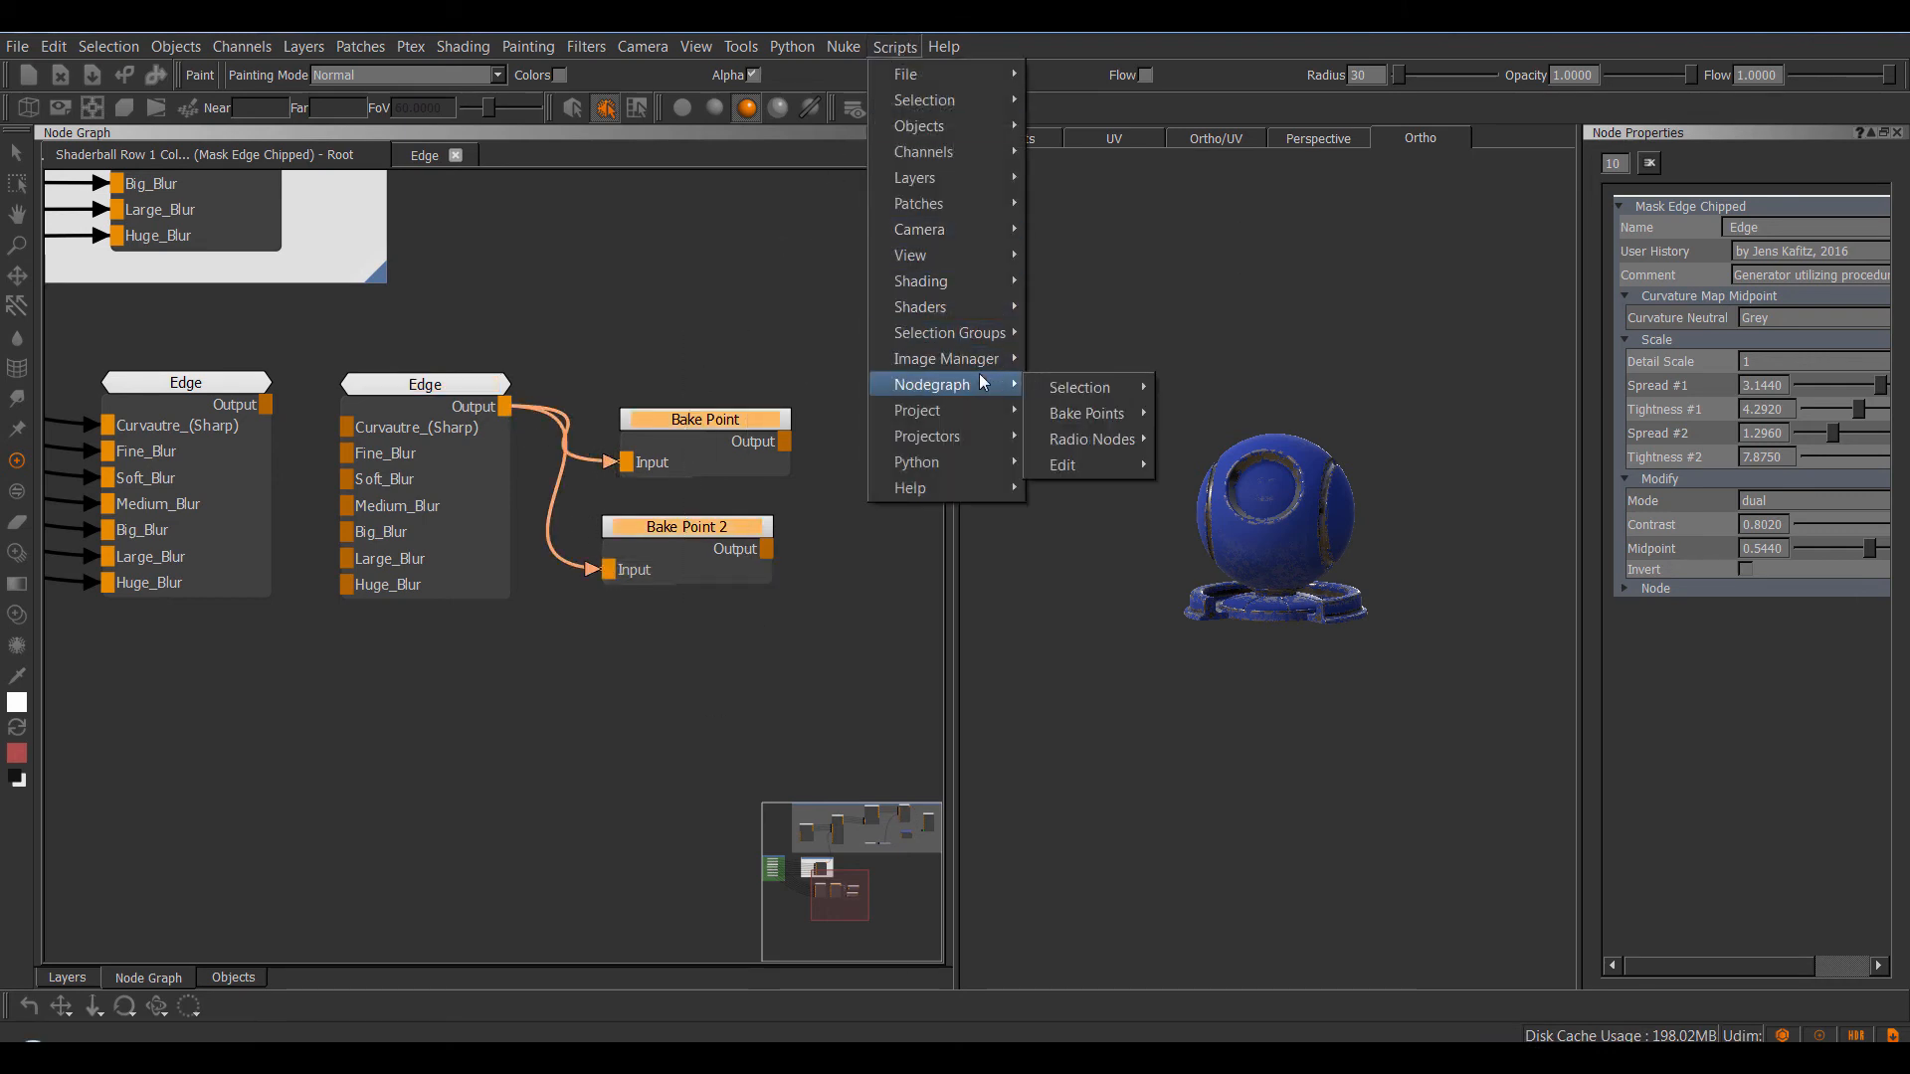
click(1270, 419)
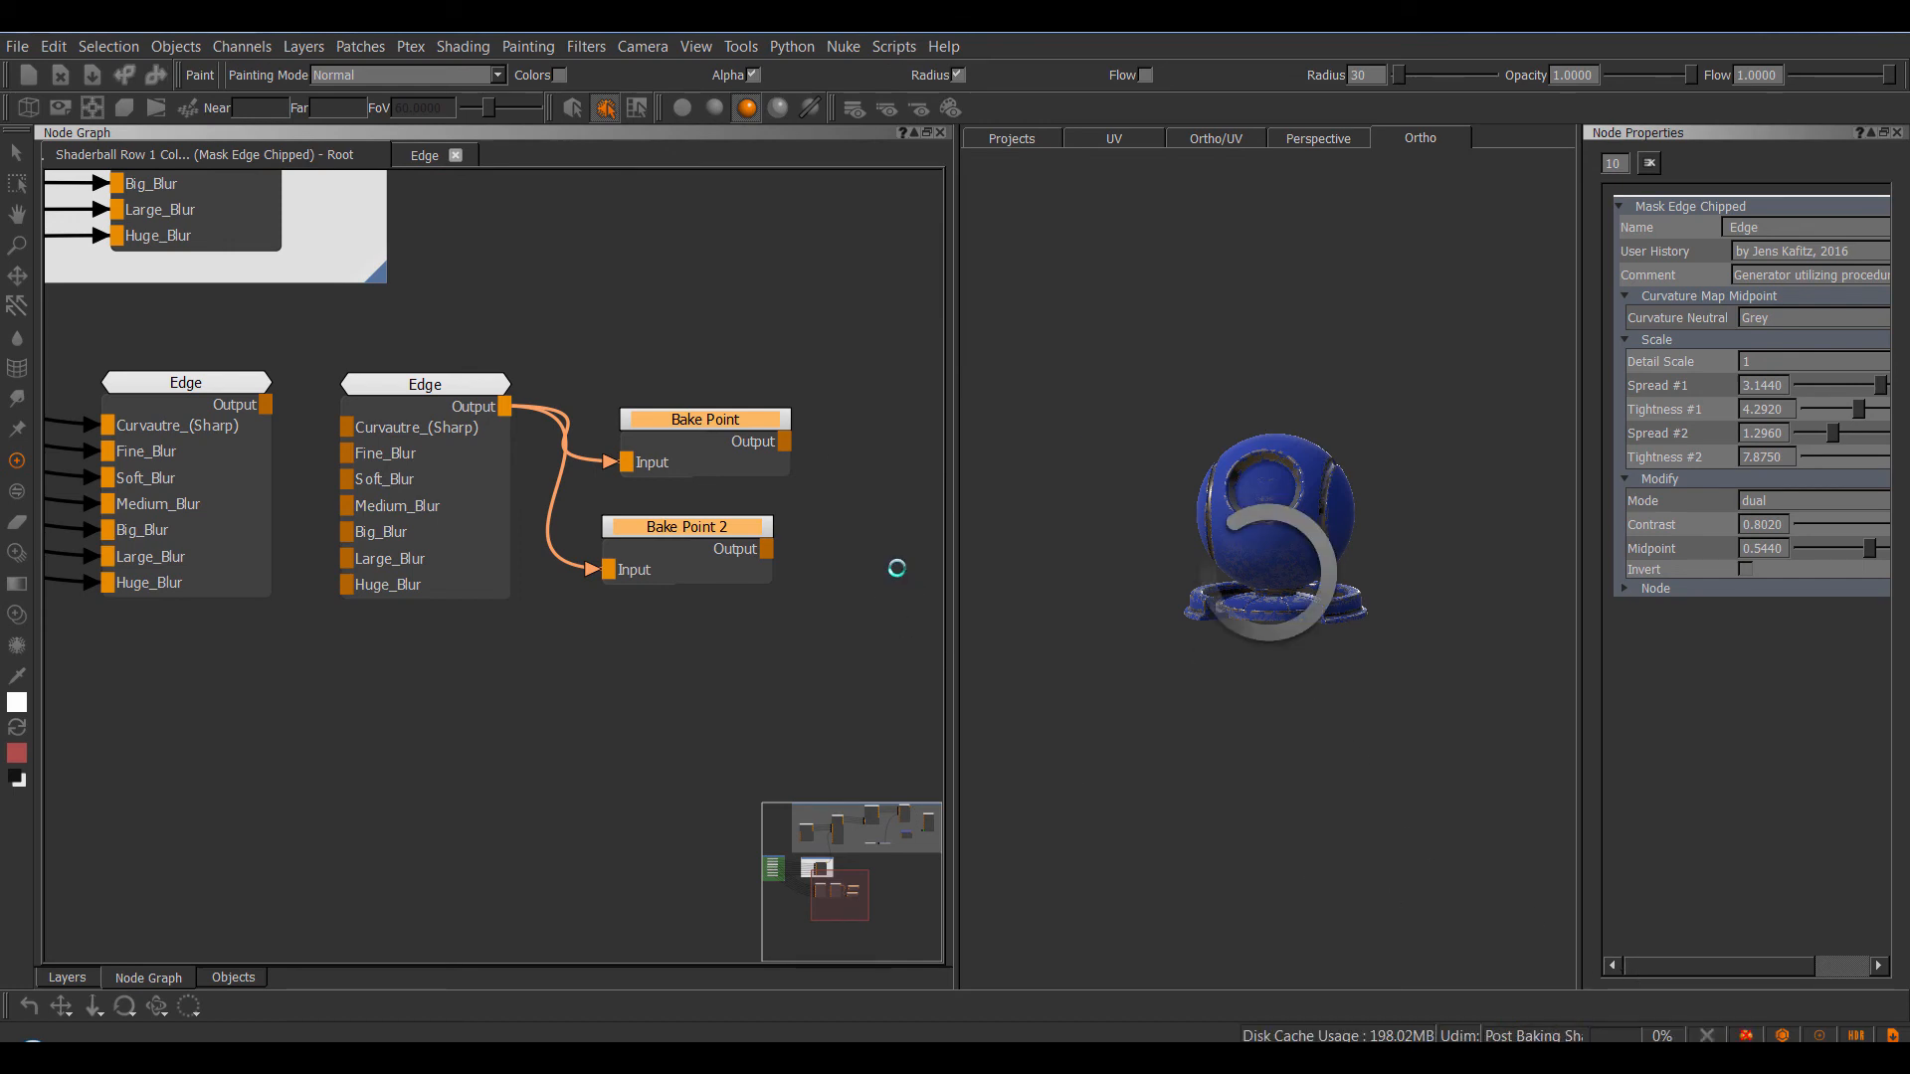
scroll(717, 318, down, 3)
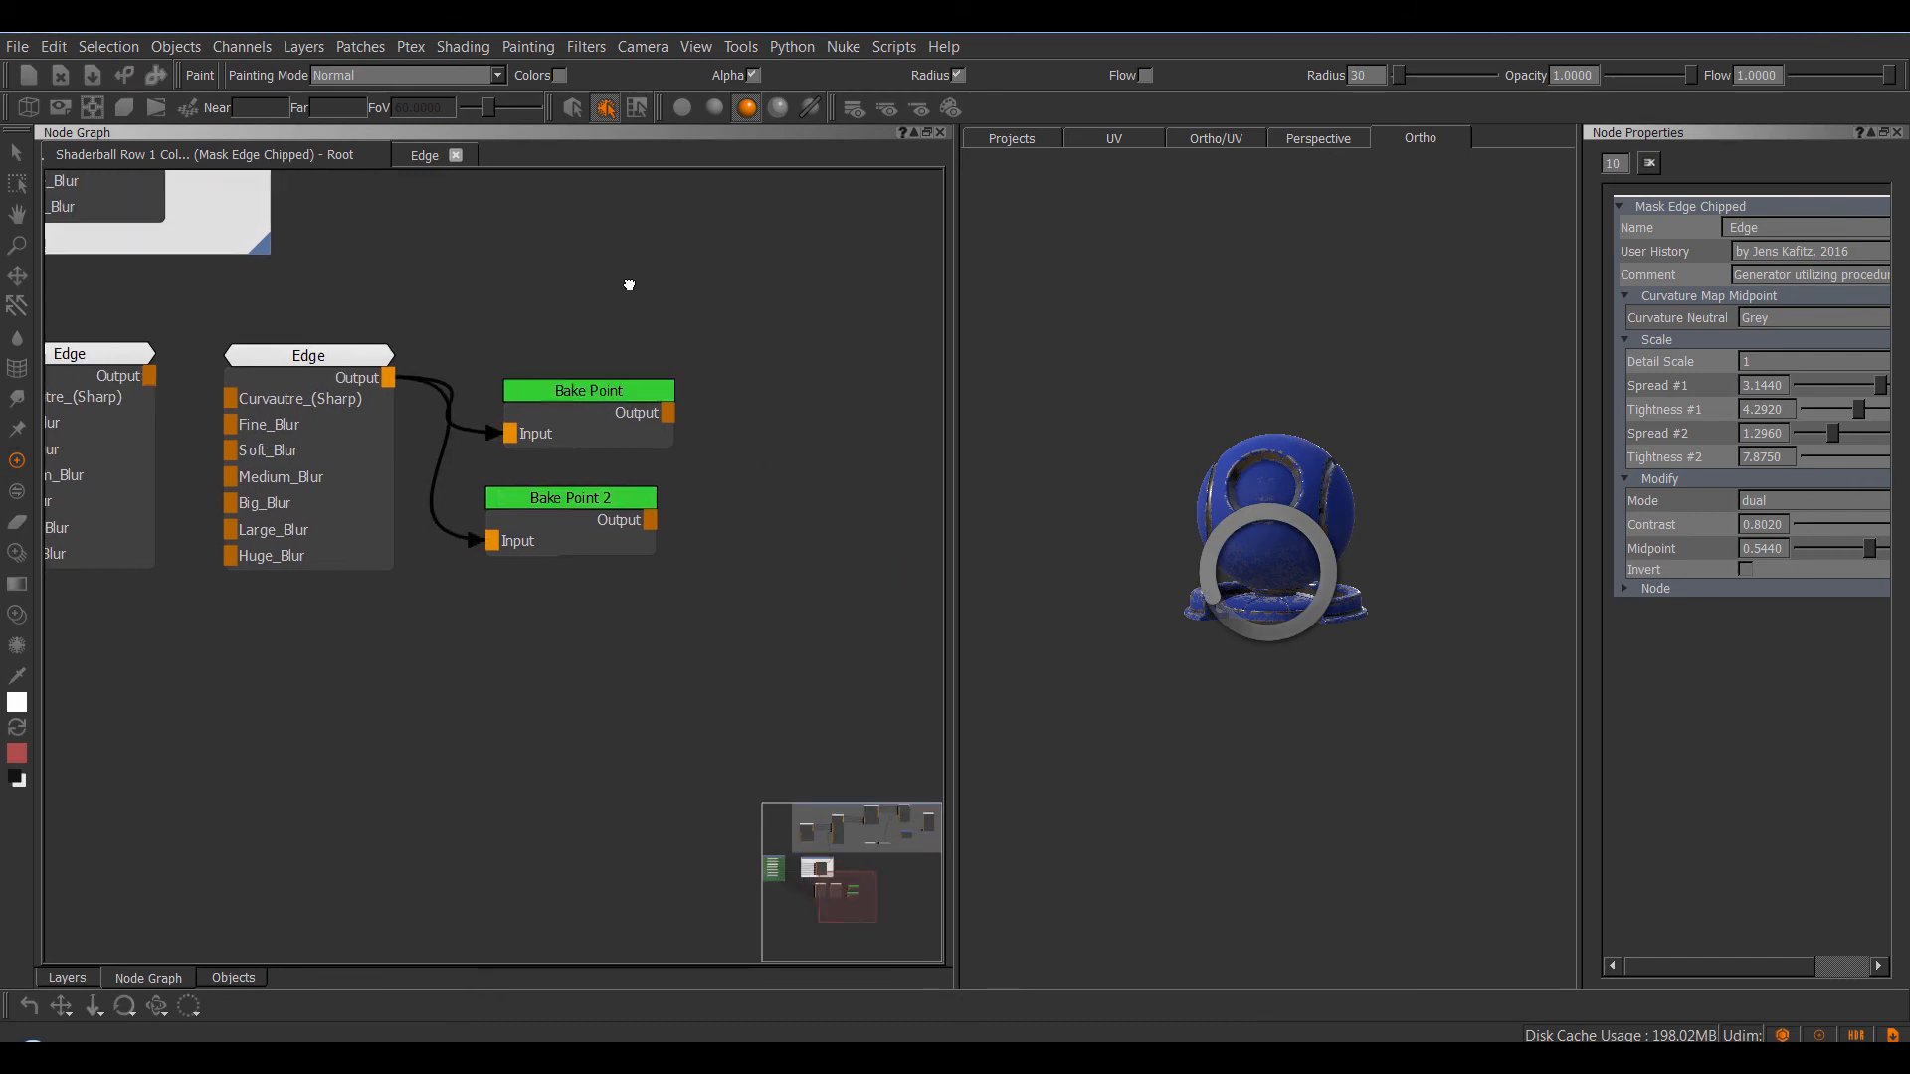
- Open the first Bake Point's properties and widen the Node Properties panel
scroll(631, 288, up, 1)
click(579, 367)
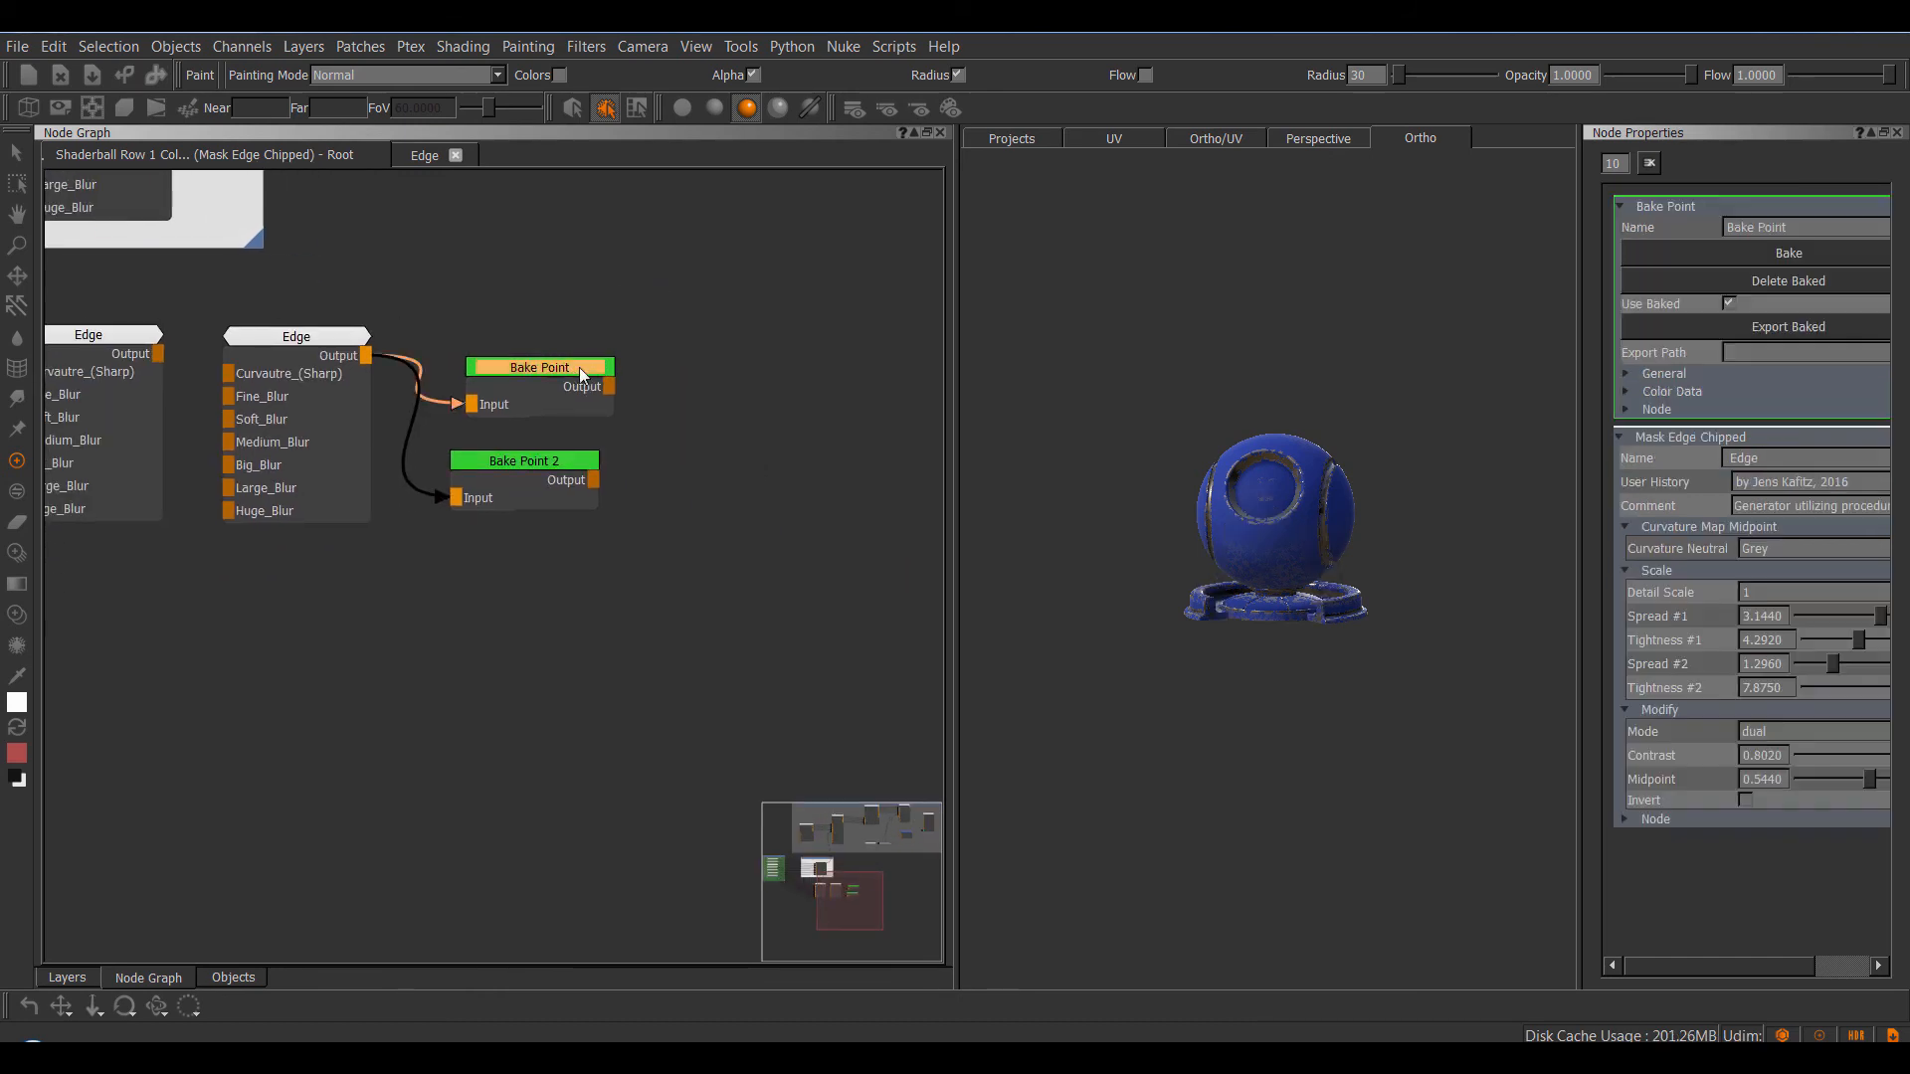
drag(1584, 336, 1441, 334)
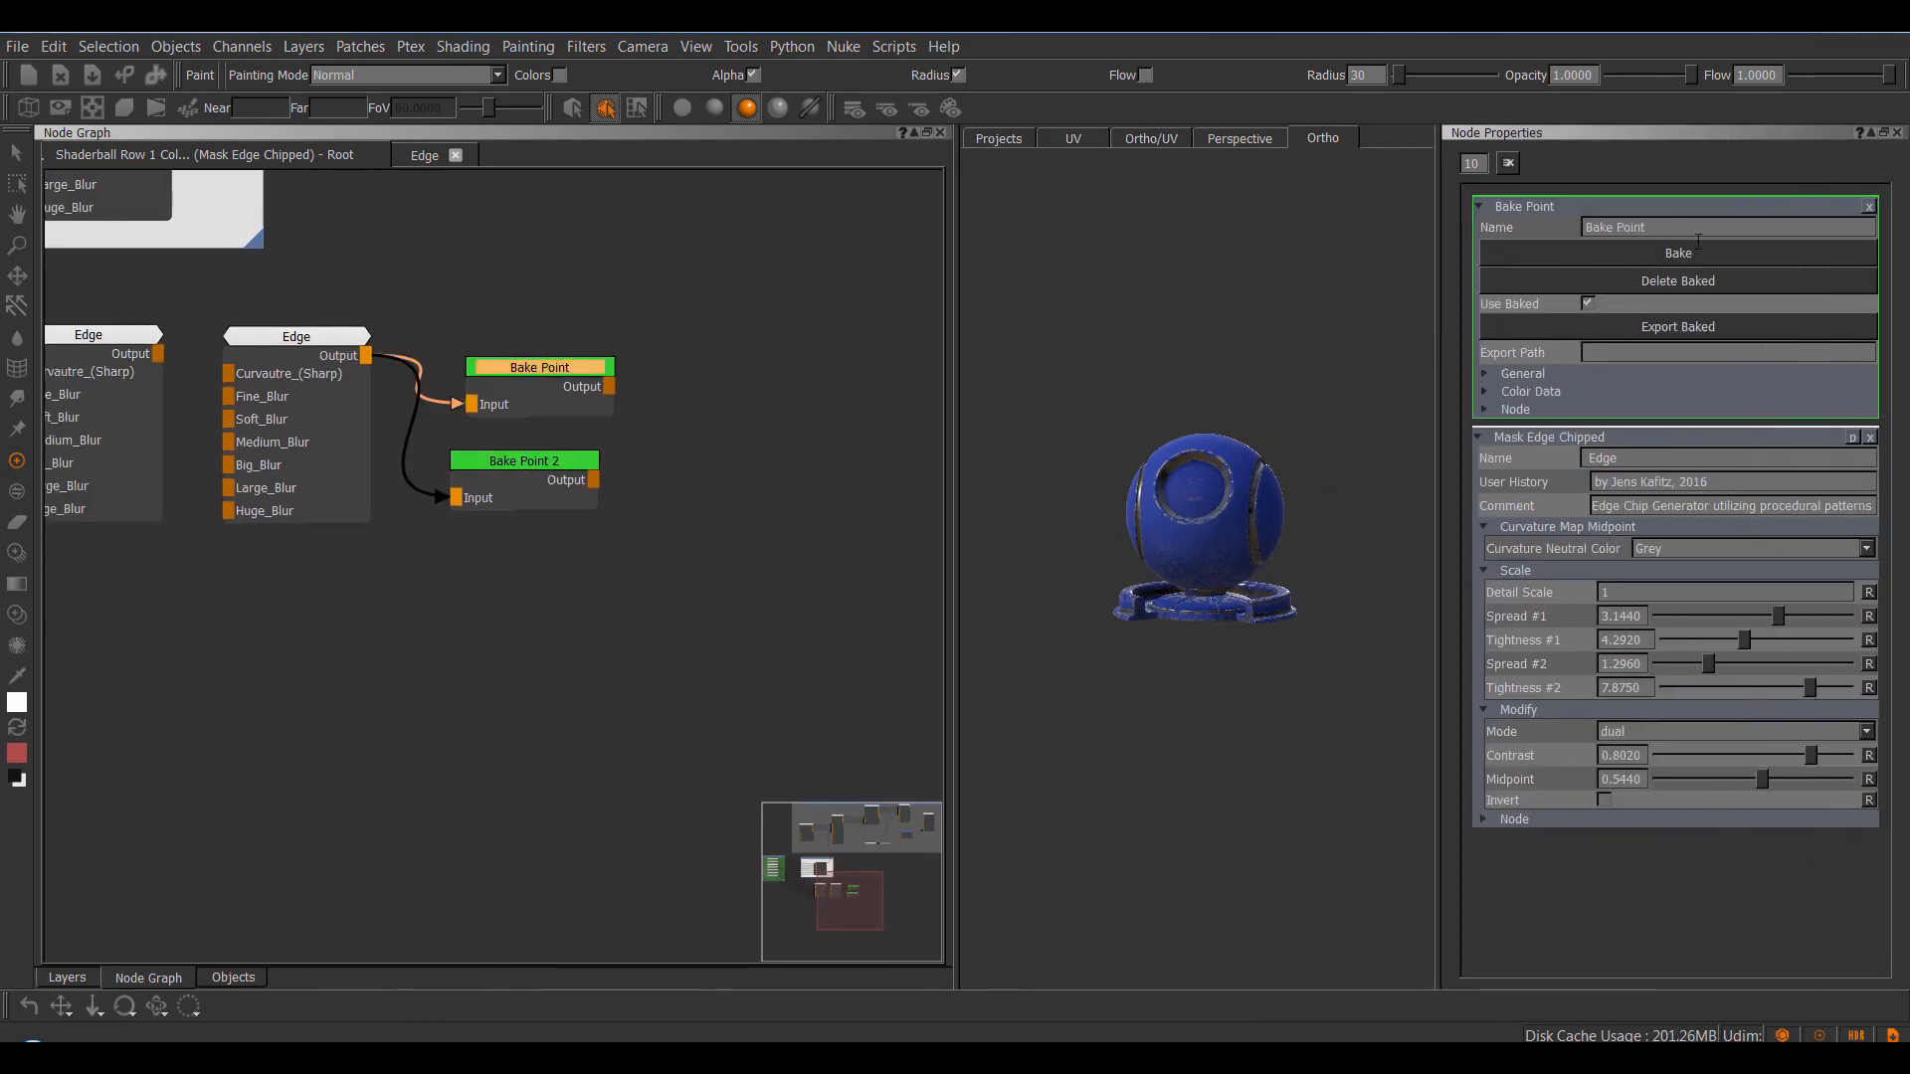
- Set Use Bake off for both Bake Point nodes with the Nodegraph script, and open Bake Point 2's properties
drag(663, 316, 481, 520)
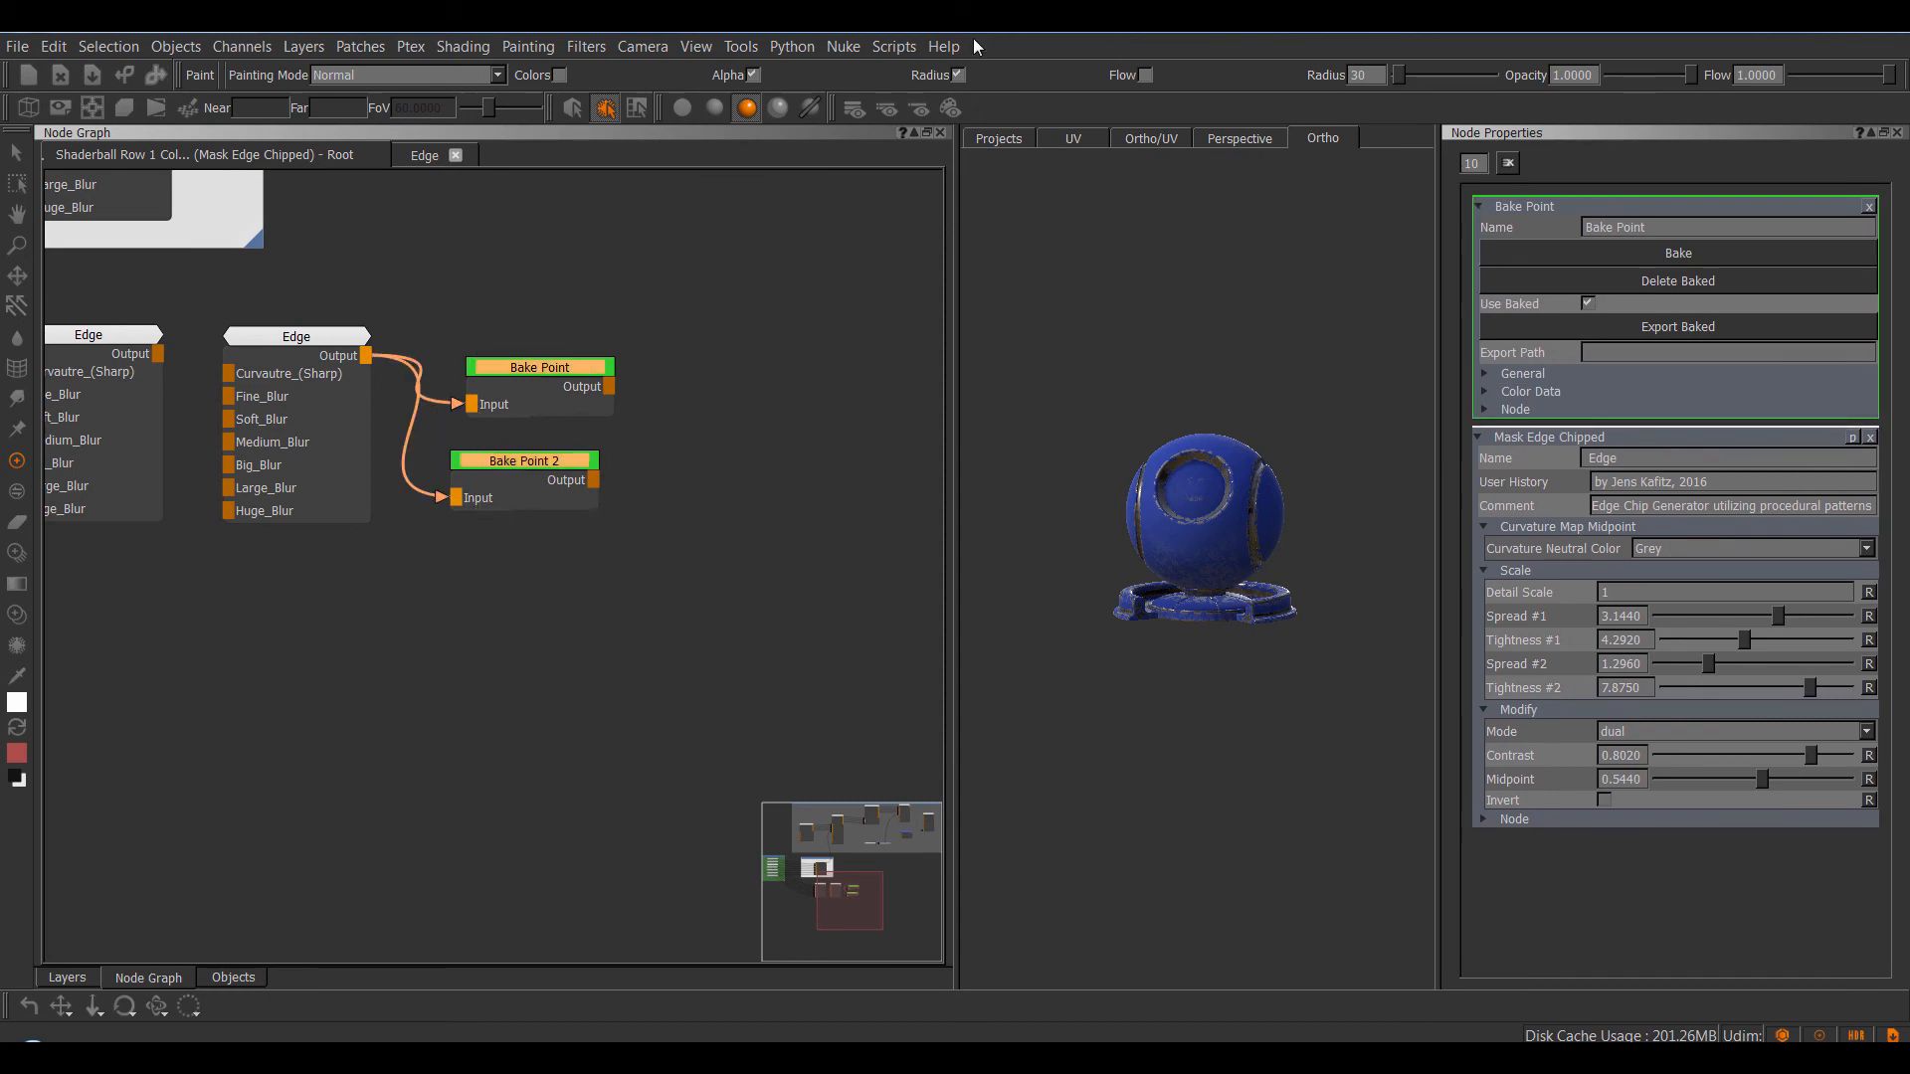
click(894, 47)
mouse_move(955, 385)
mouse_move(1090, 413)
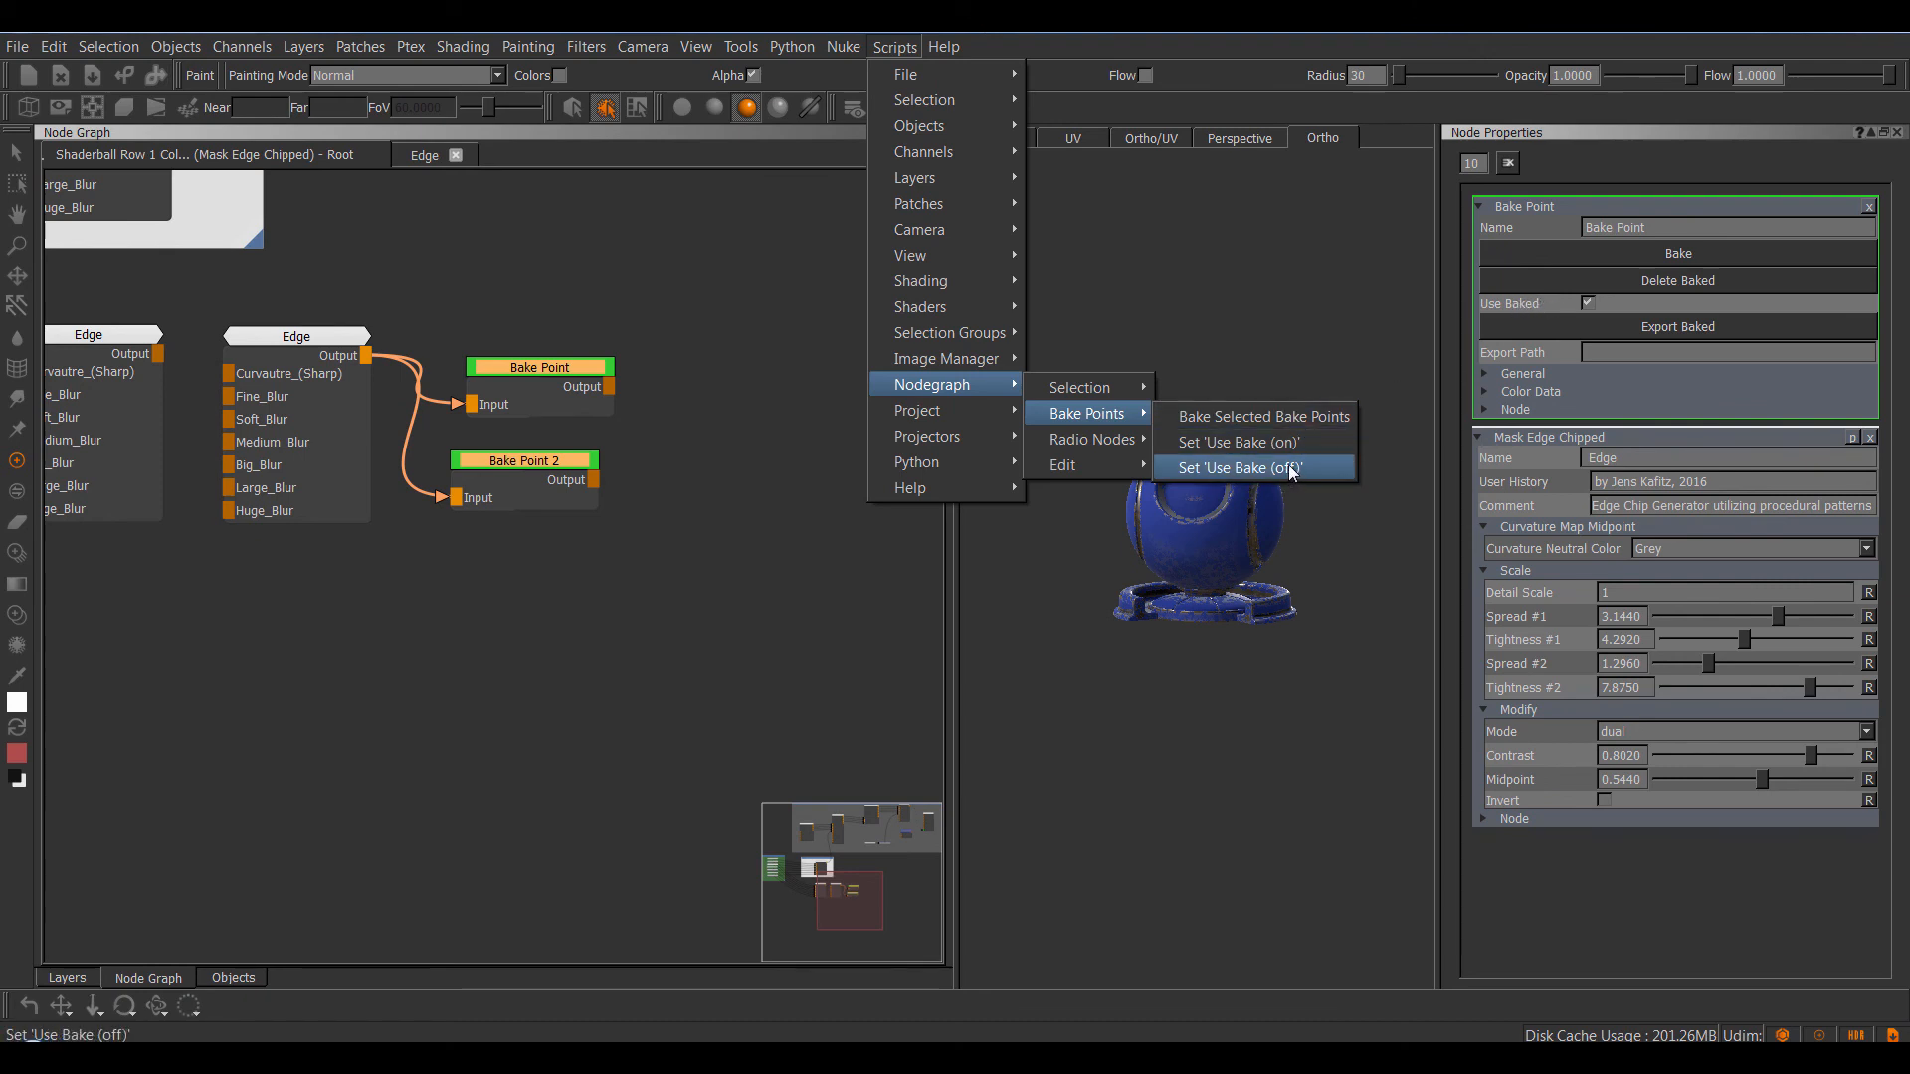
click(1239, 467)
click(553, 460)
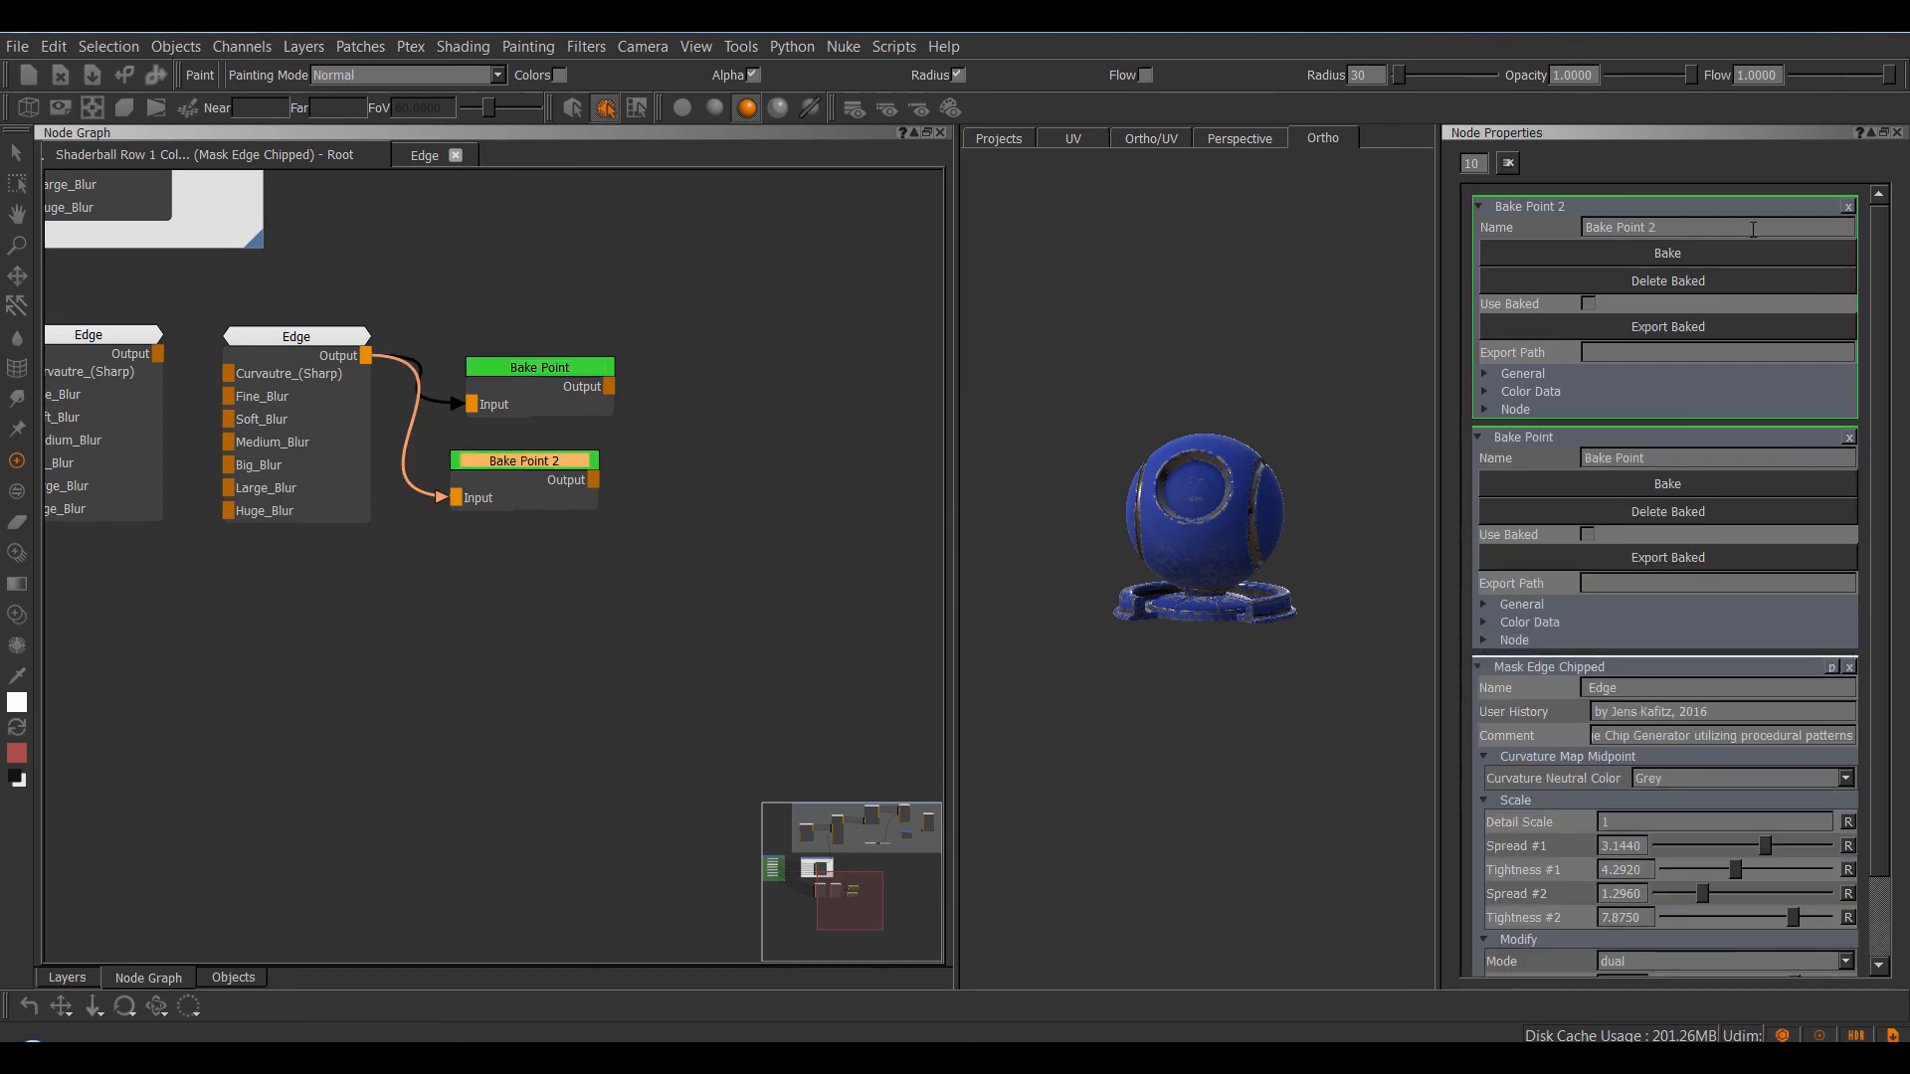
- Move the two Bake Point nodes farther from the Edge node and spread them apart vertically
scroll(701, 390, up, 2)
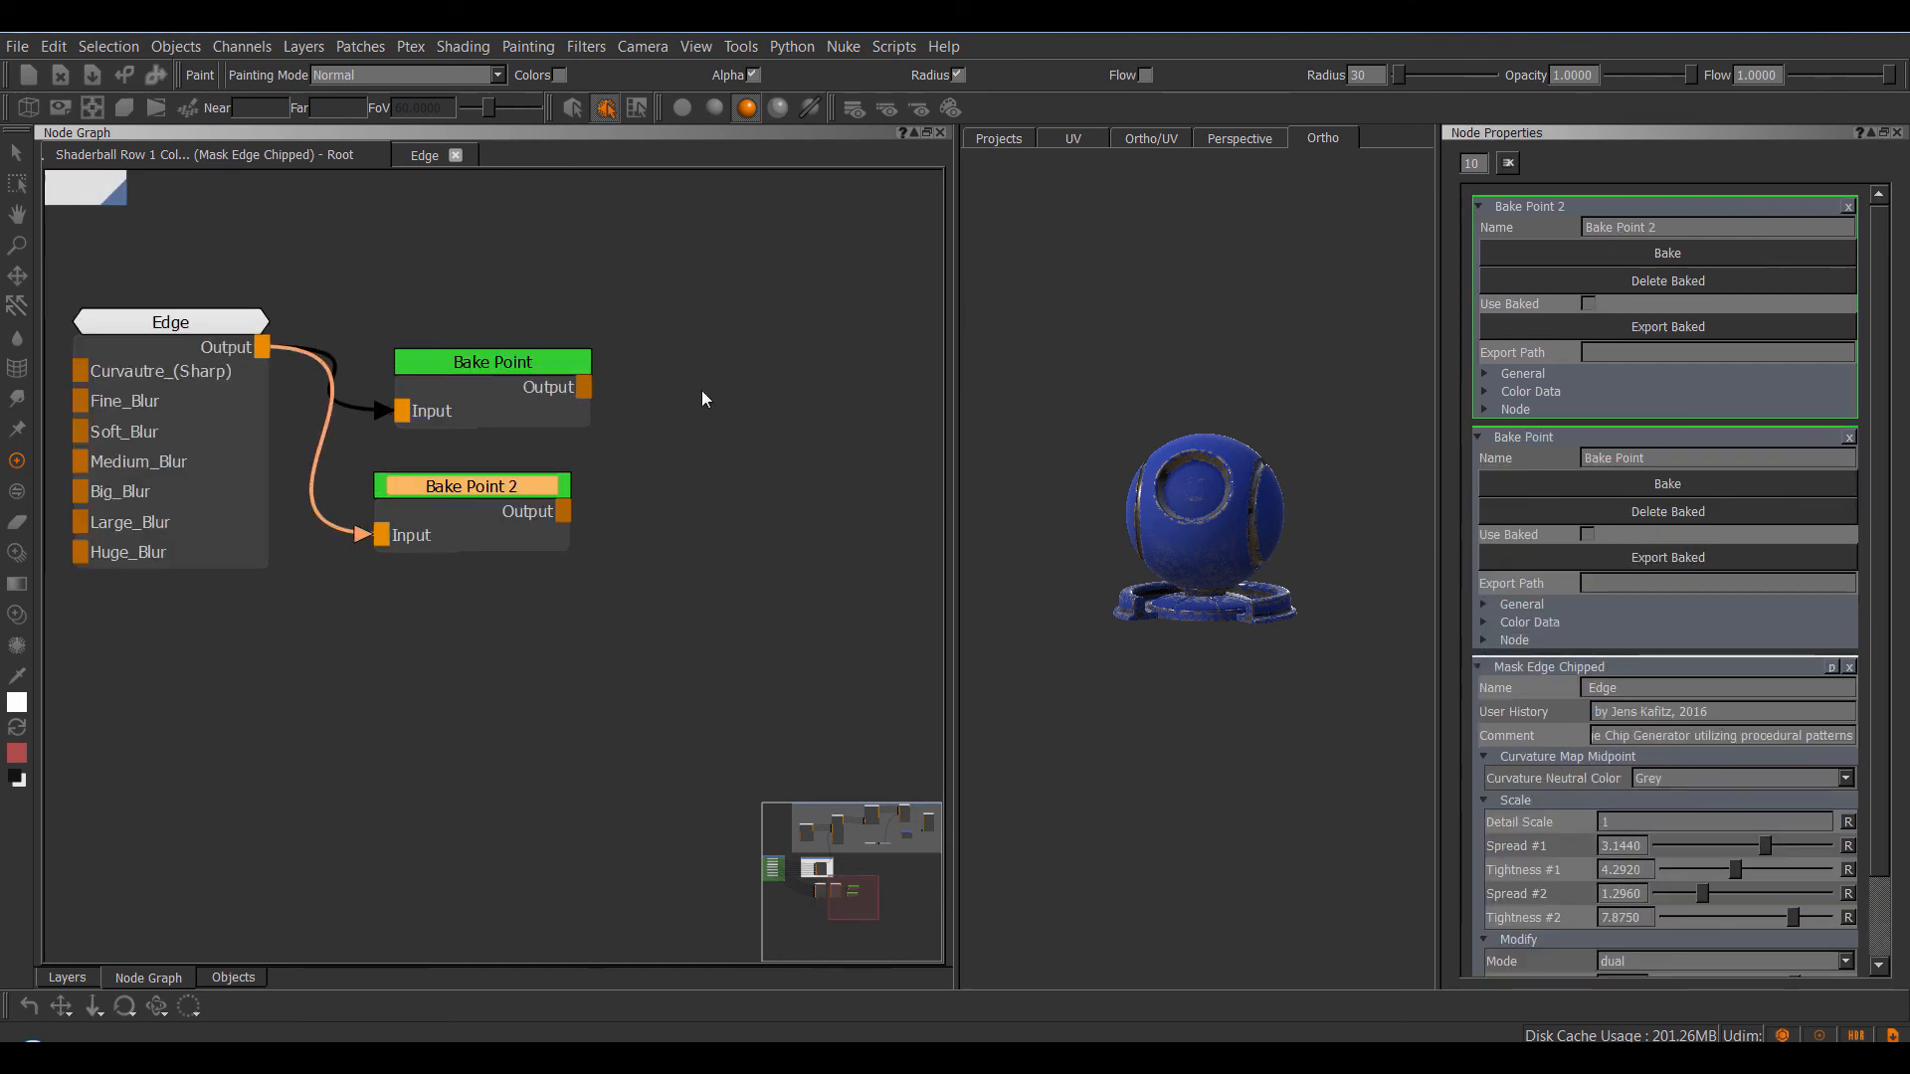
click(637, 403)
drag(534, 356, 569, 321)
drag(486, 487, 533, 474)
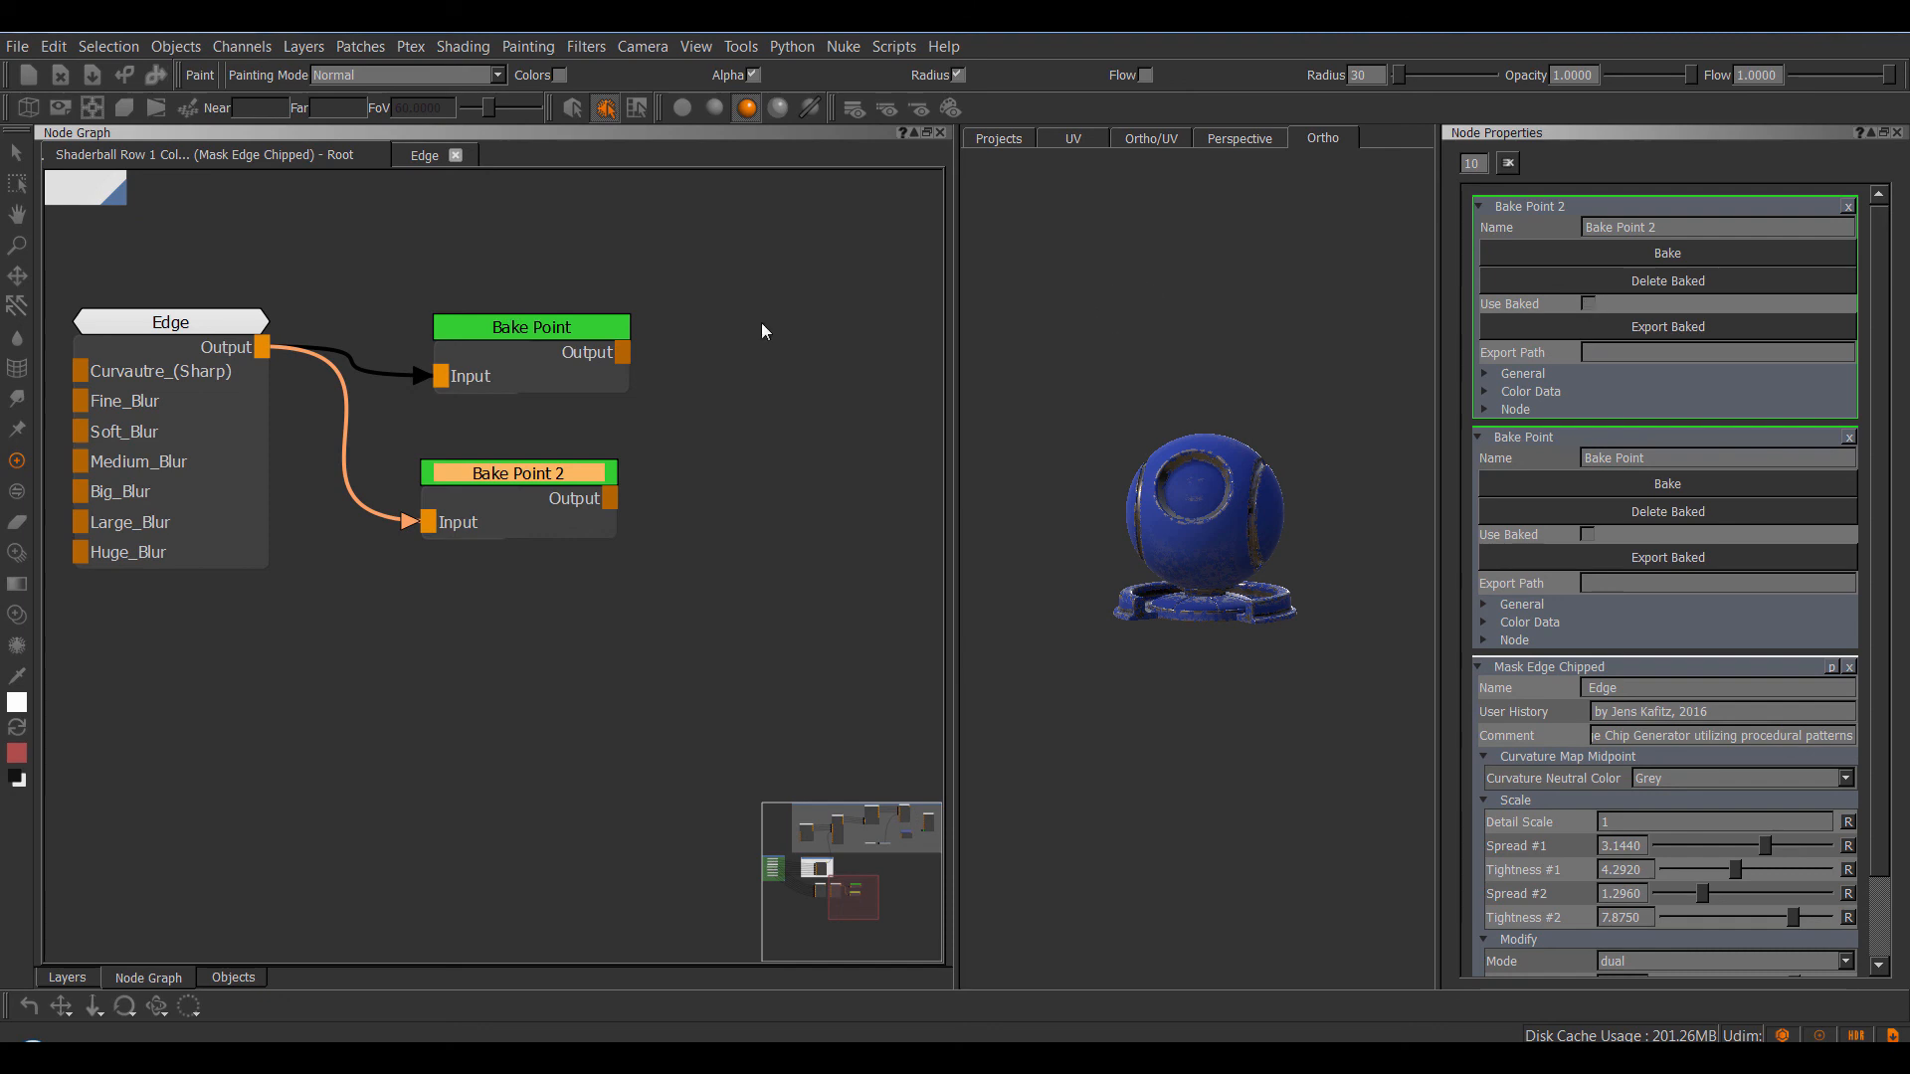
drag(511, 326, 525, 320)
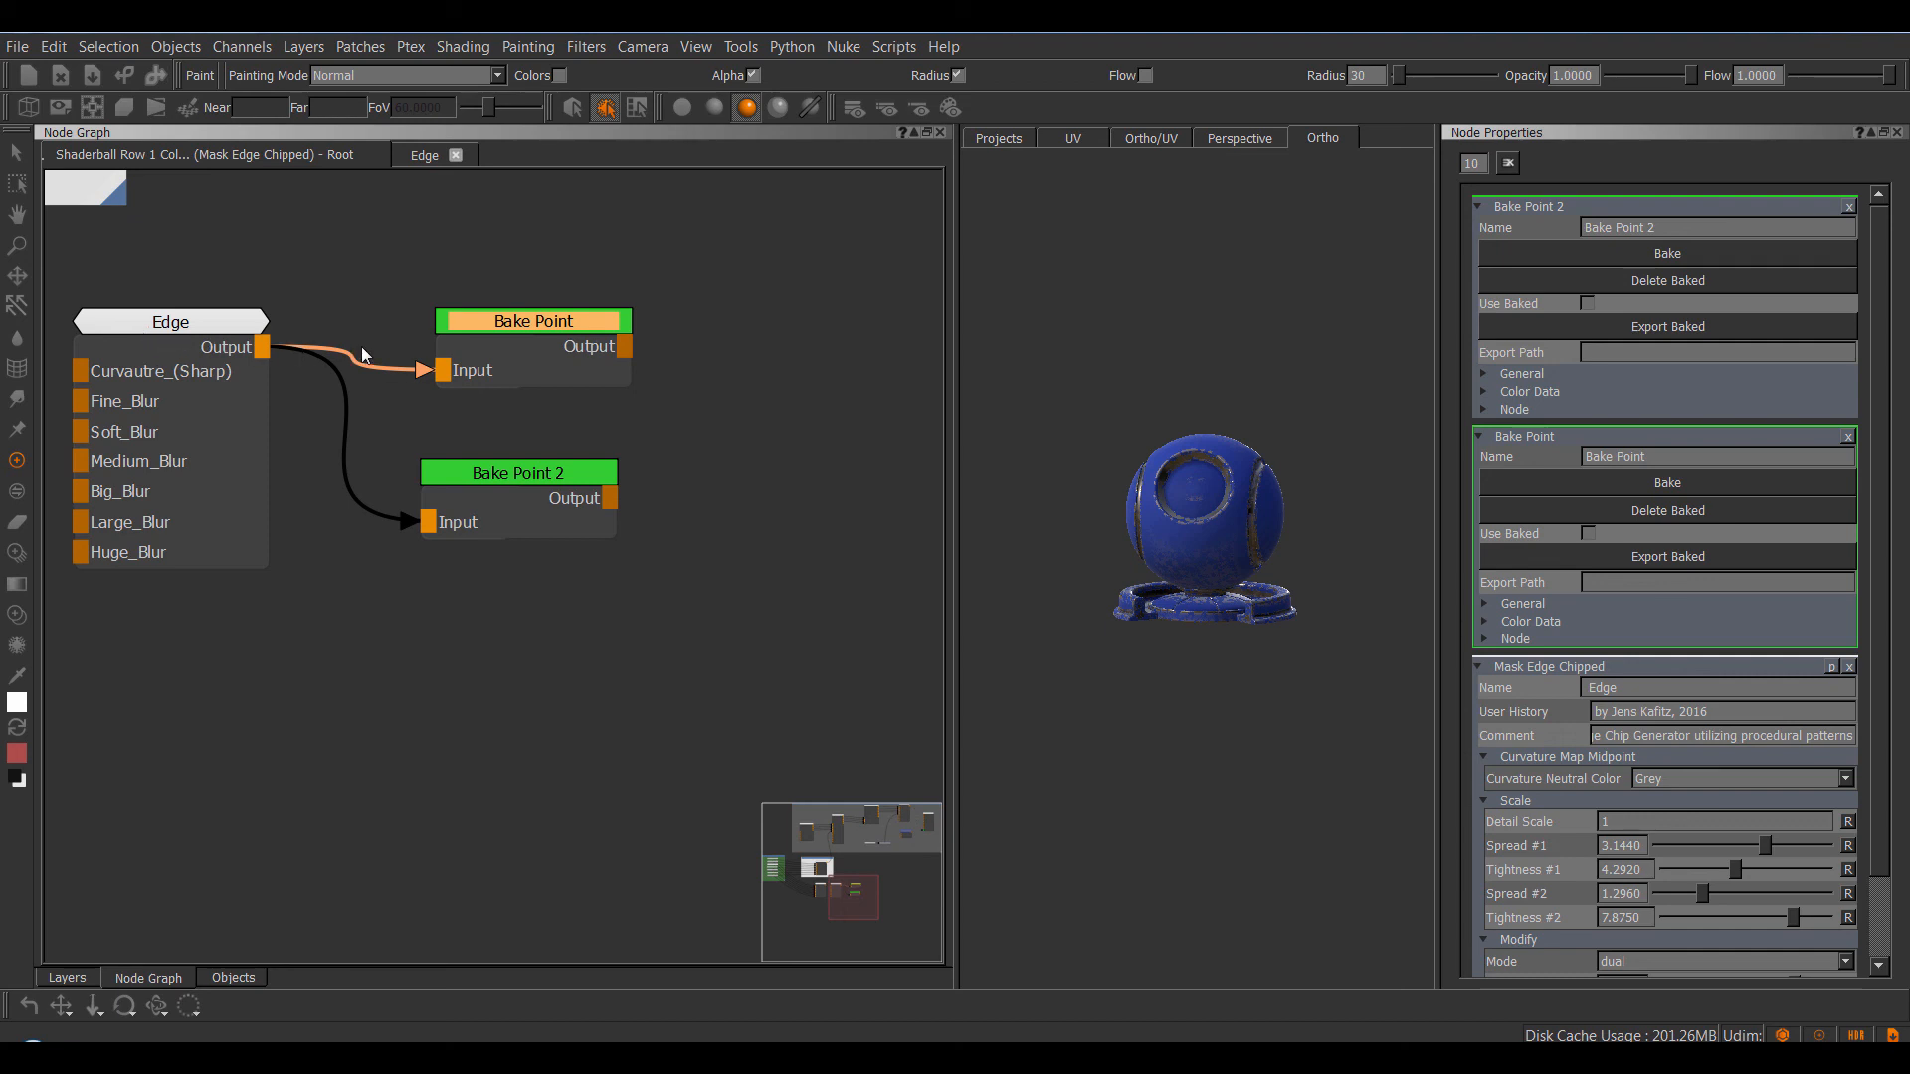
- Turn Use Baked on for Bake Point 2, shift the Edge node slightly, and connect the first Bake Point's output to the viewer
click(1586, 303)
drag(225, 326, 187, 339)
drag(624, 346, 628, 350)
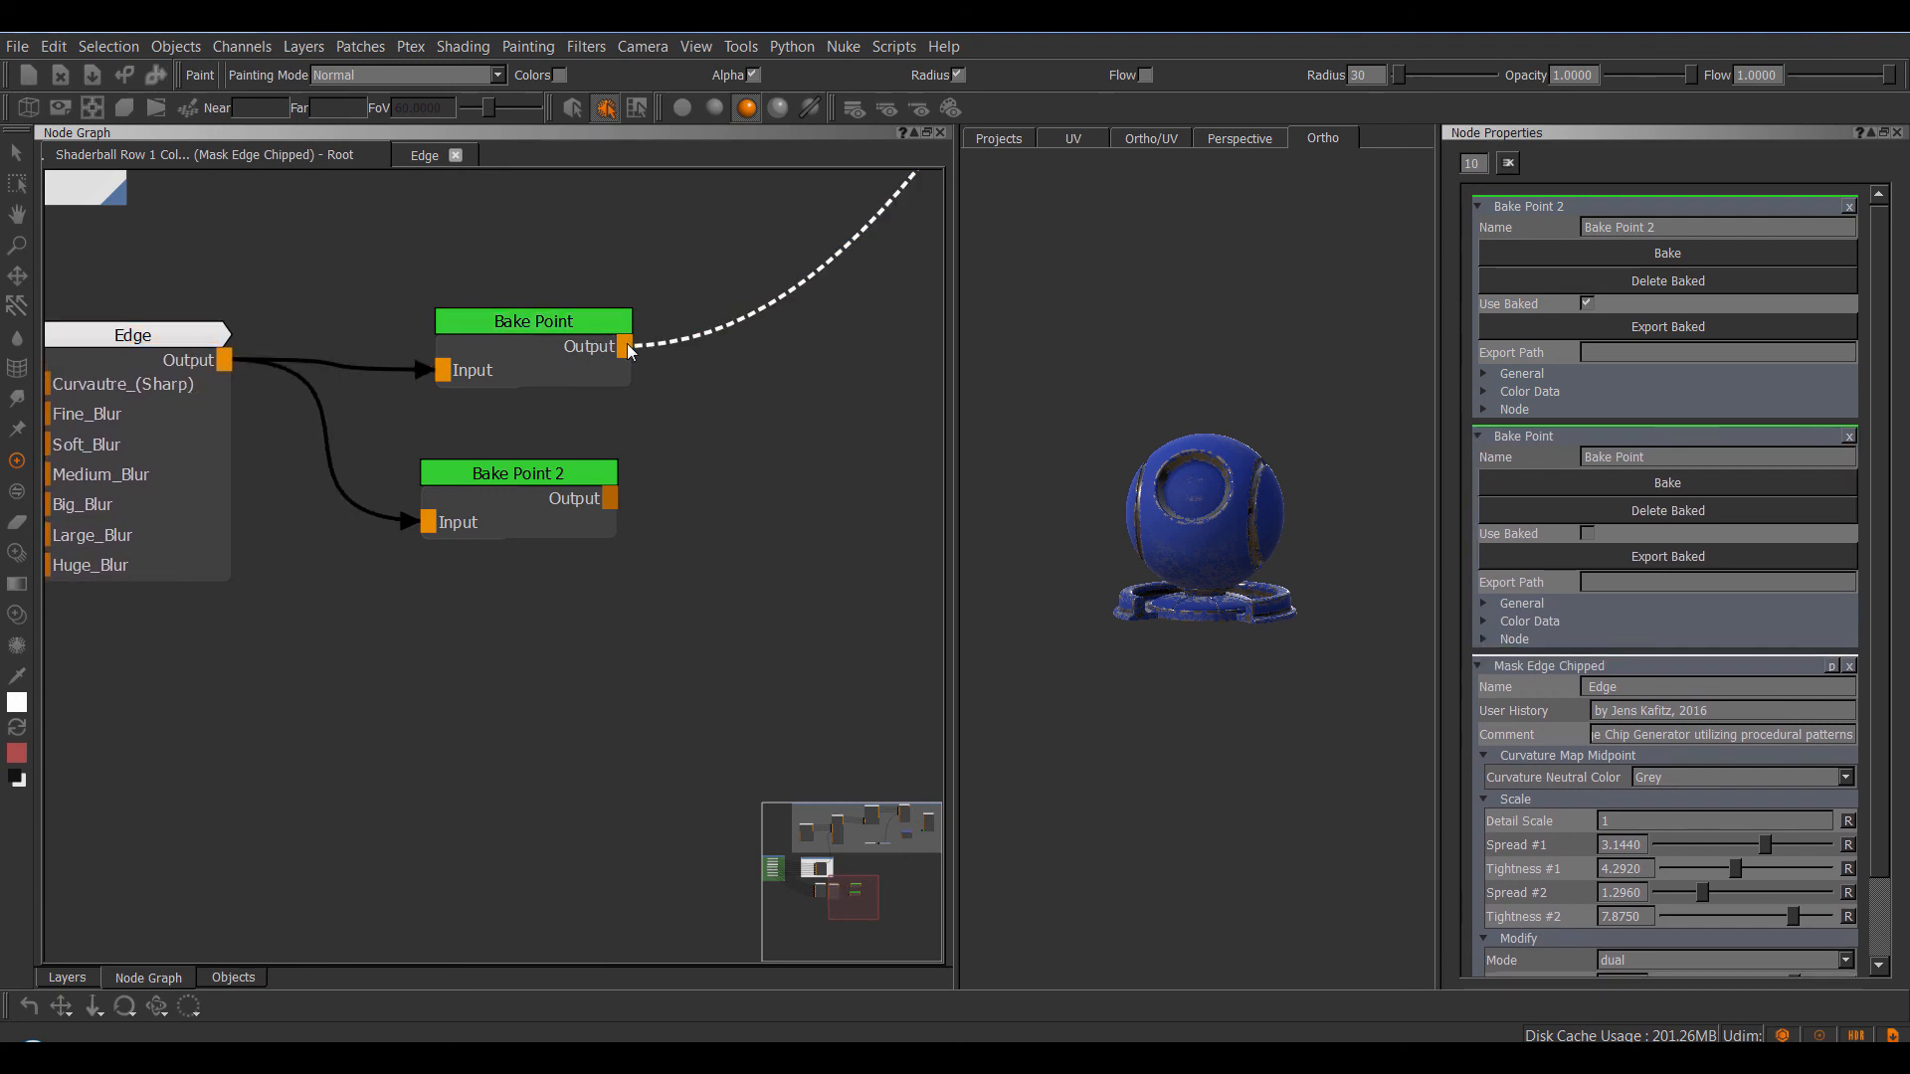
middle_drag(661, 413, 670, 476)
- Disable the first Bake Point node
click(474, 426)
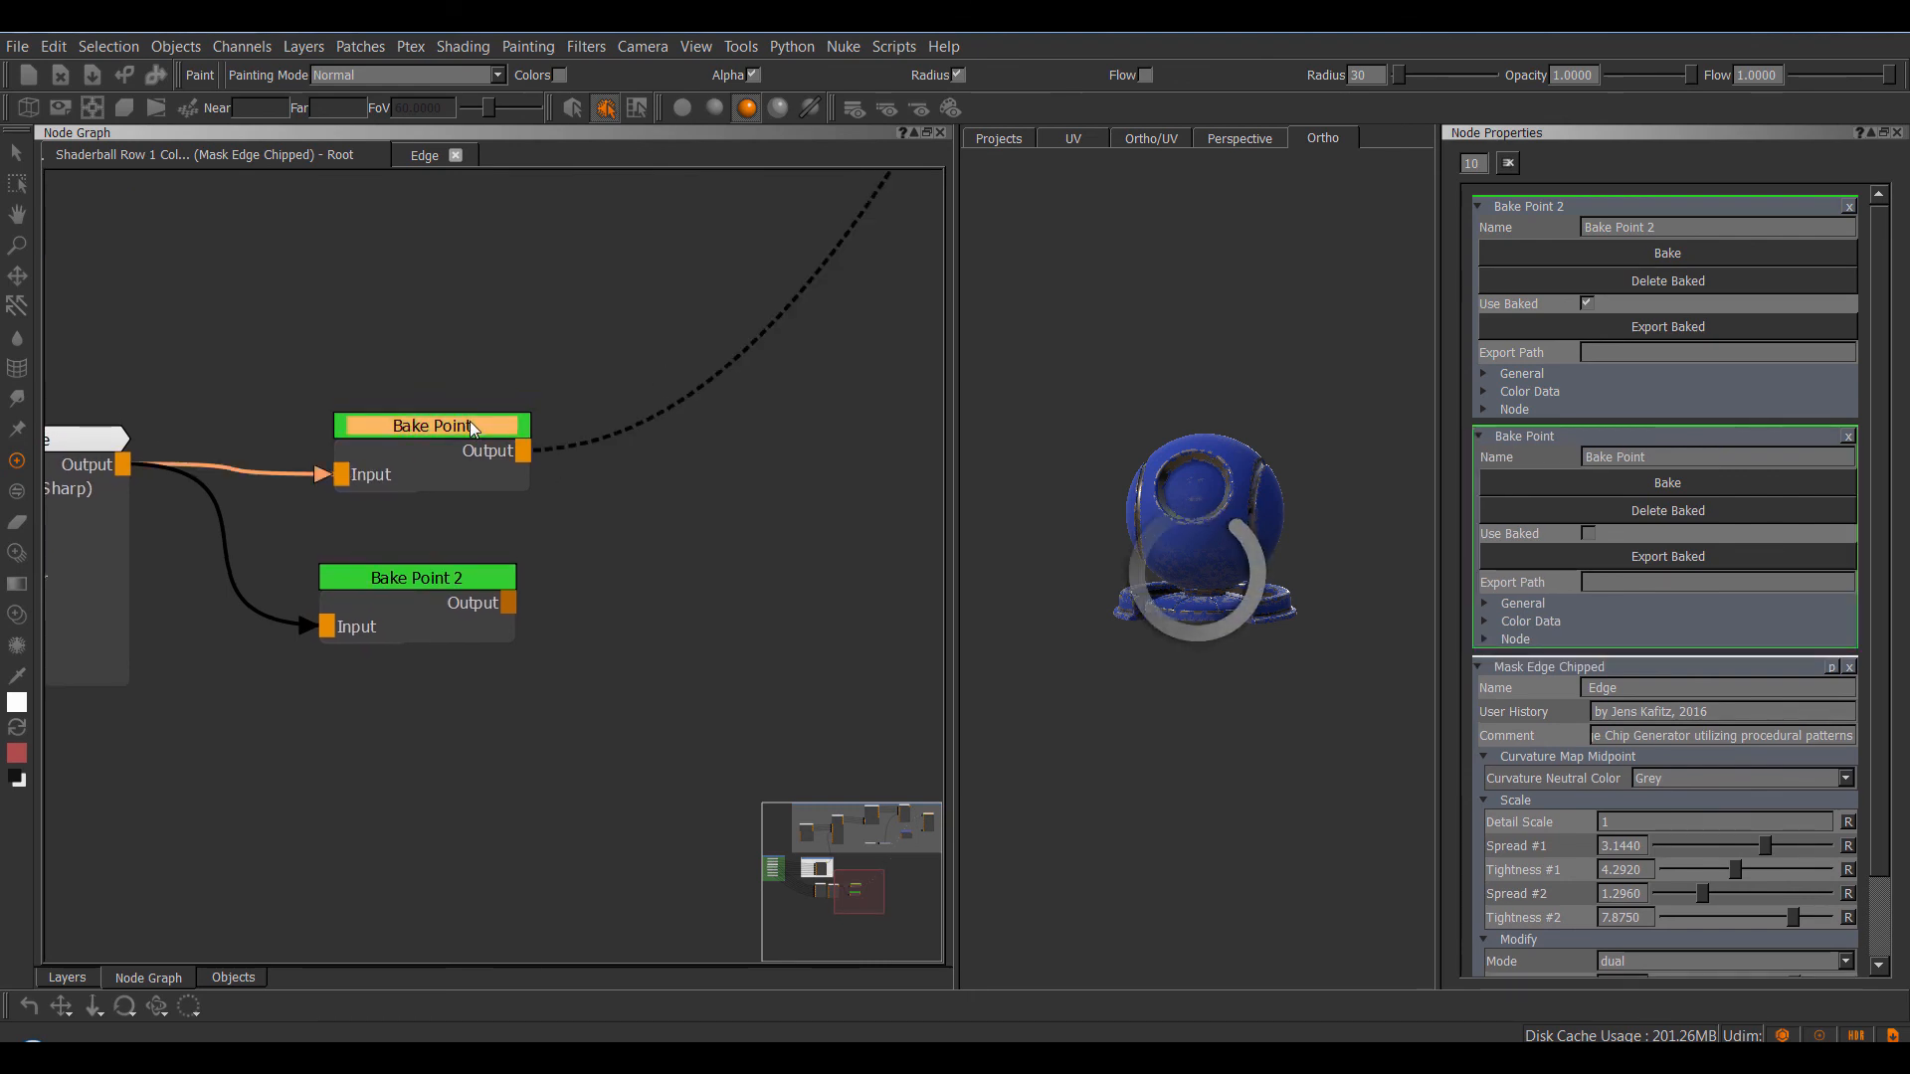
right_click(469, 421)
mouse_move(597, 521)
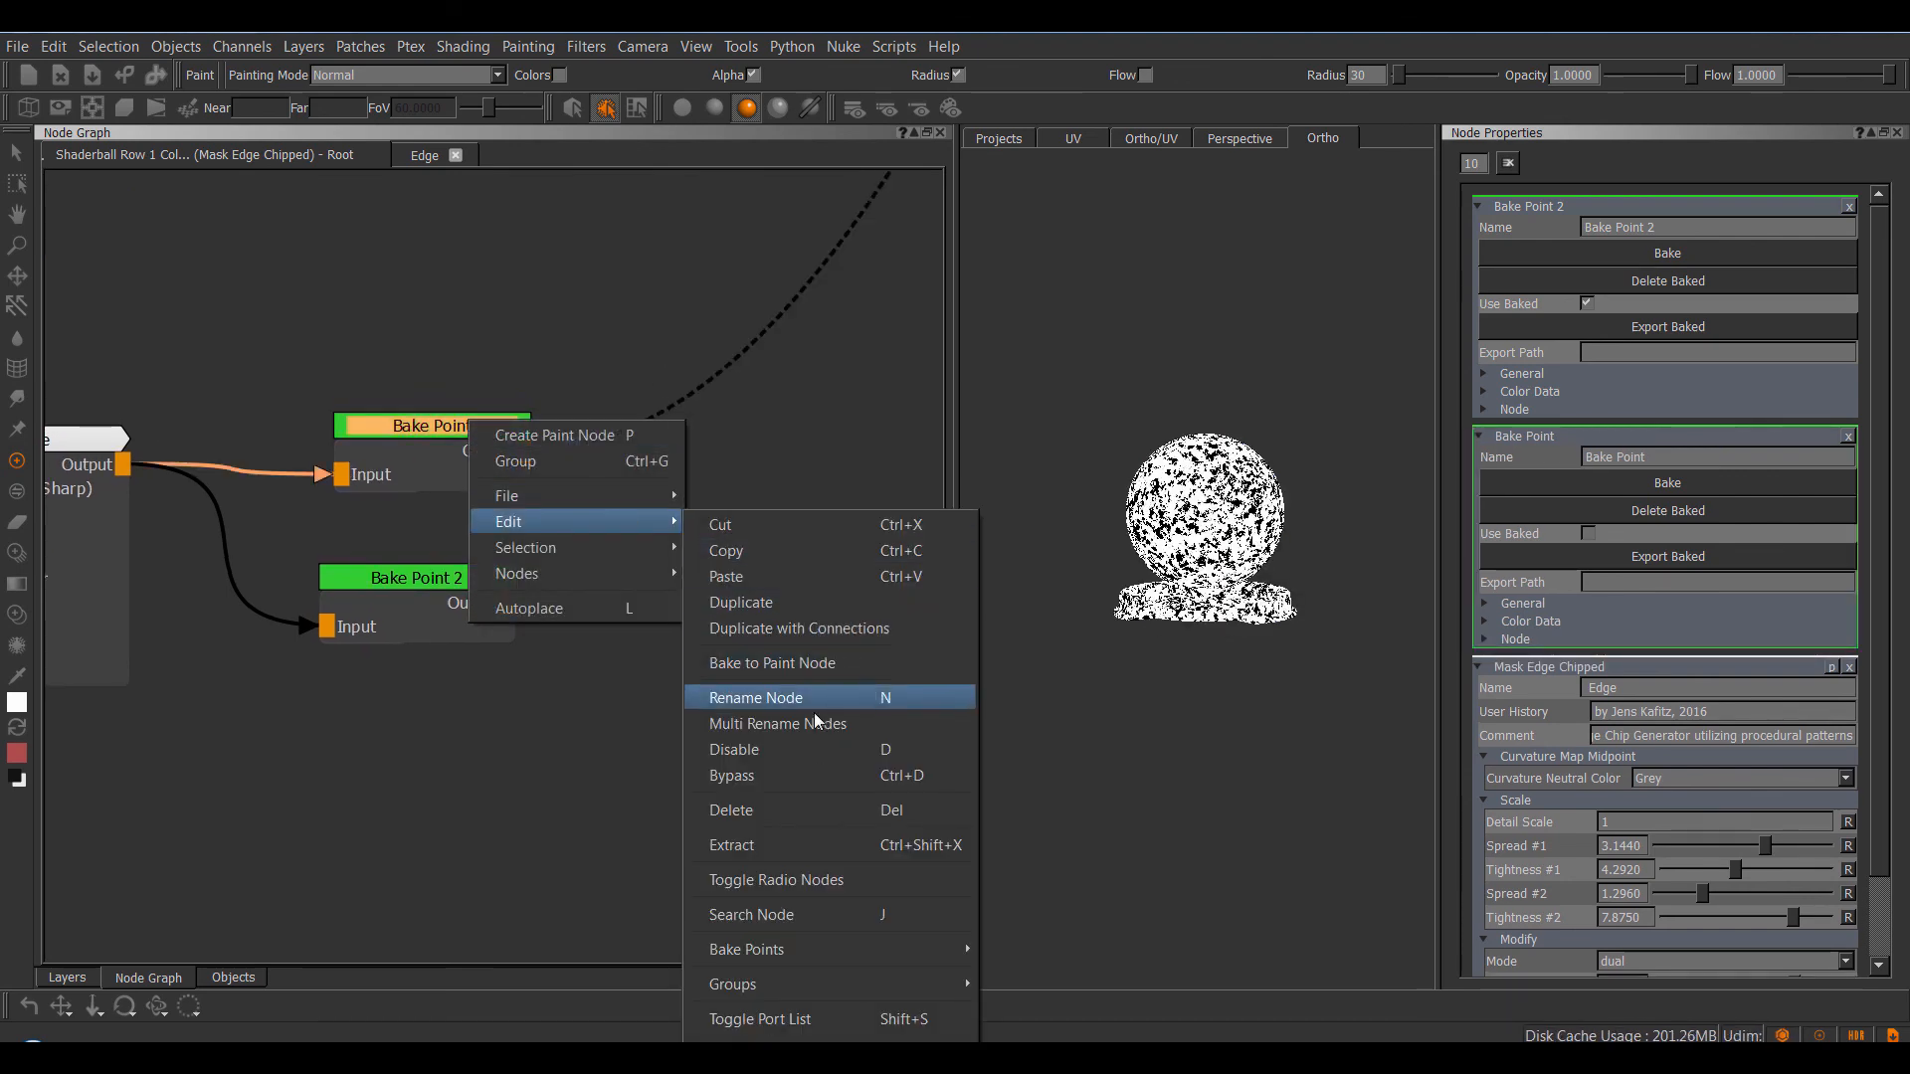
click(815, 744)
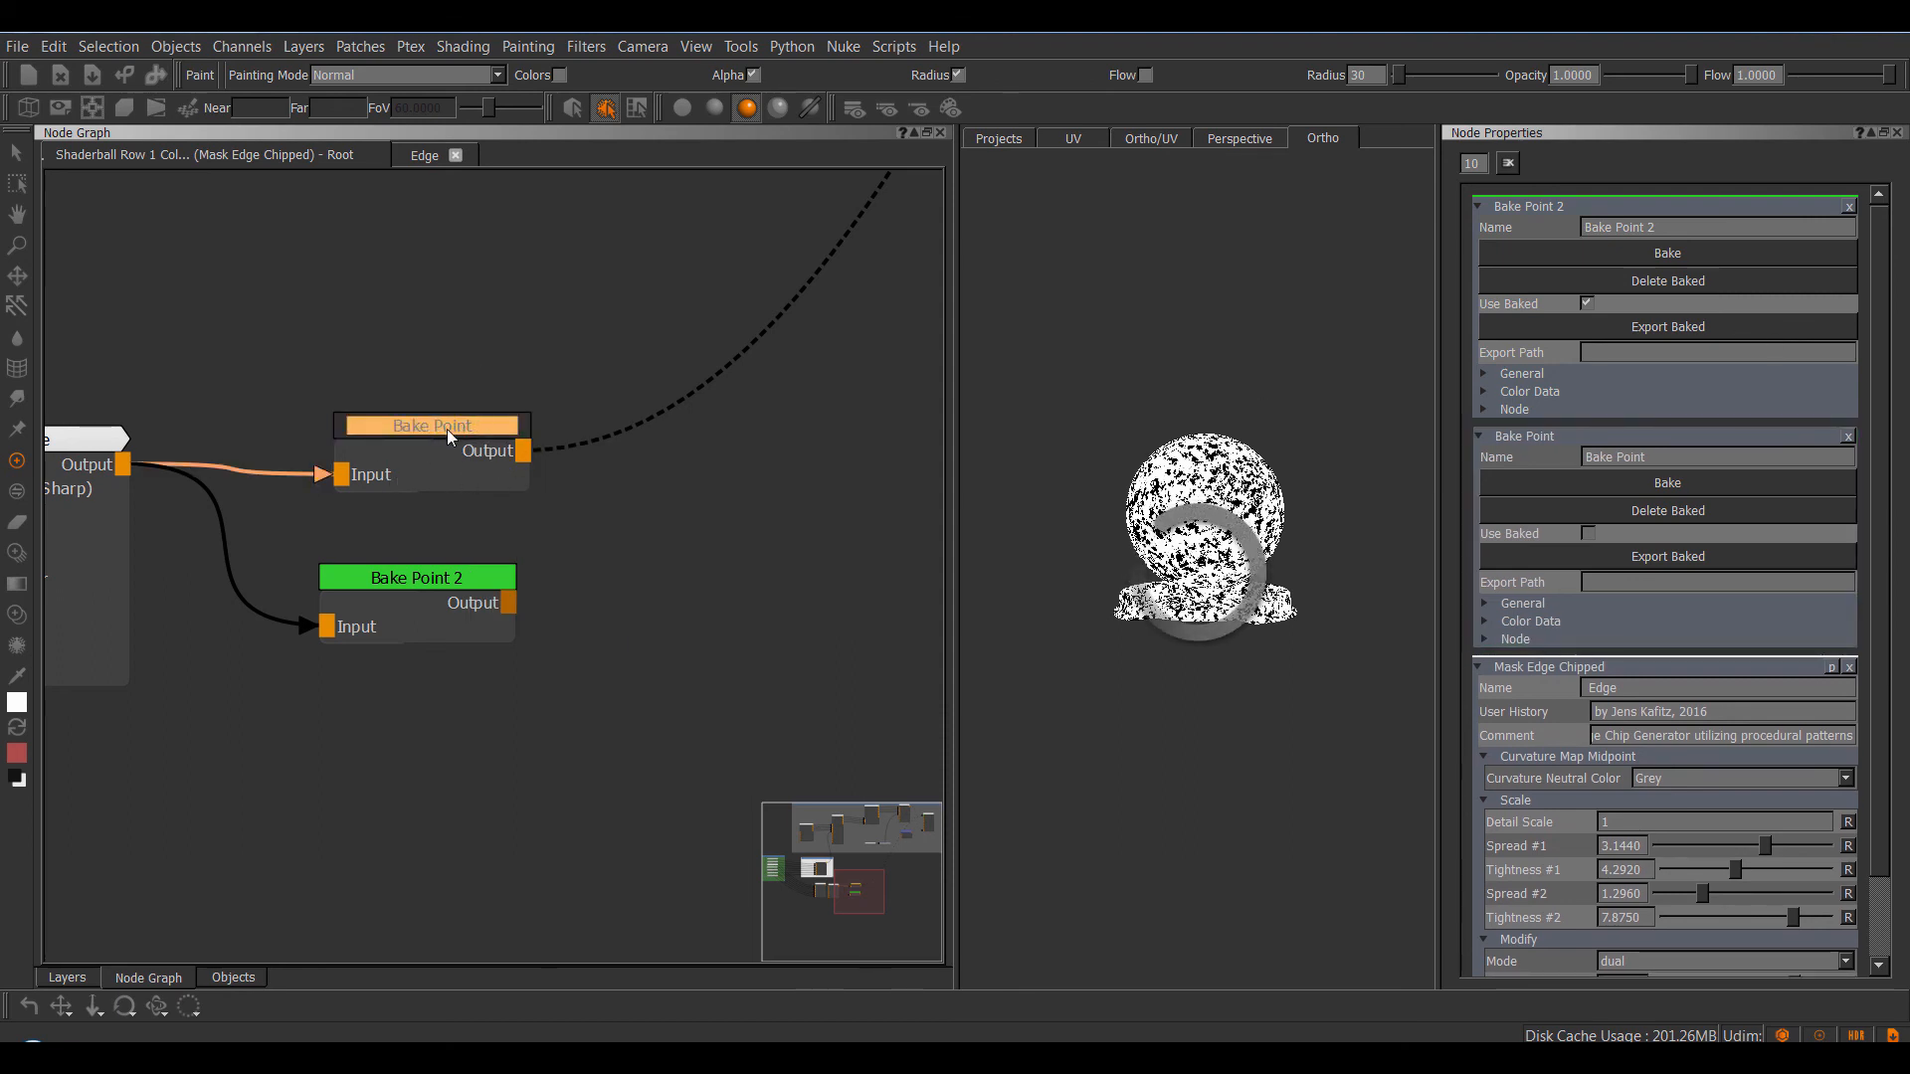
middle_drag(228, 378, 408, 347)
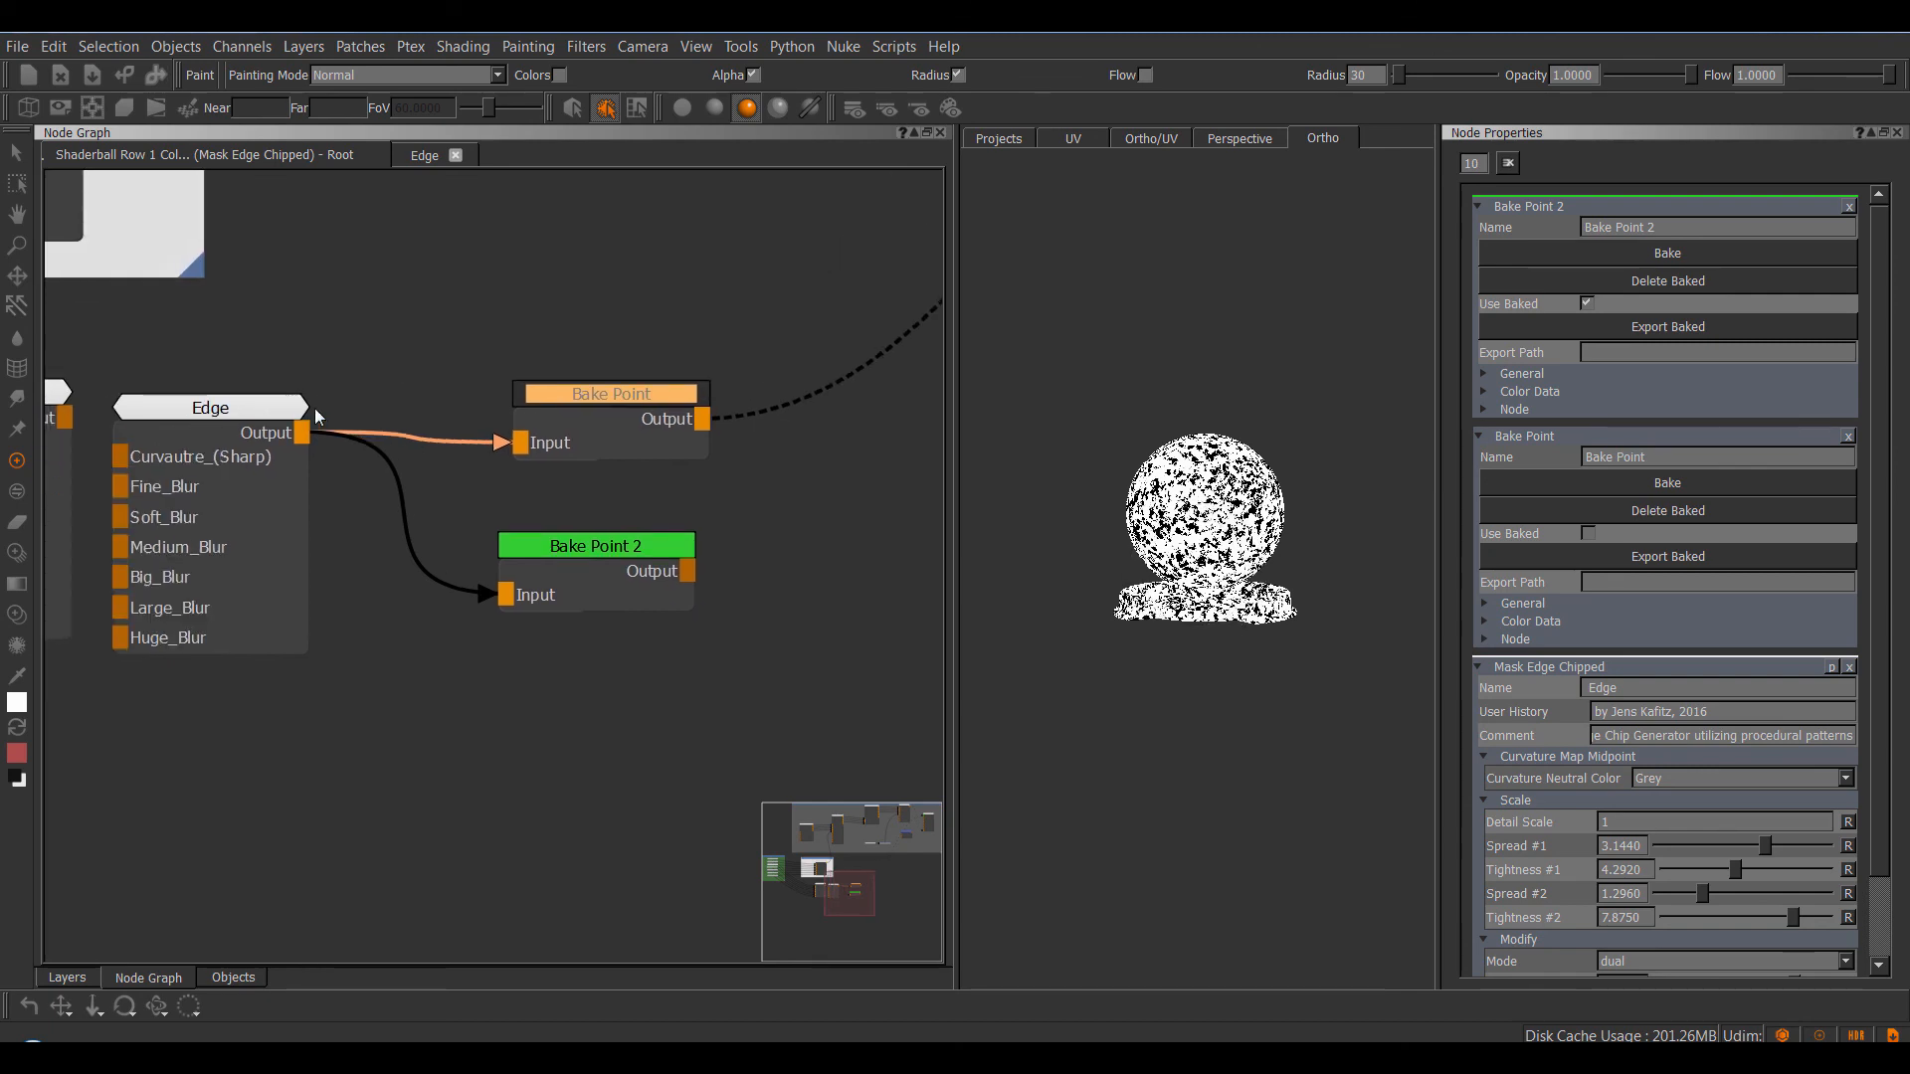
middle_drag(543, 373, 440, 412)
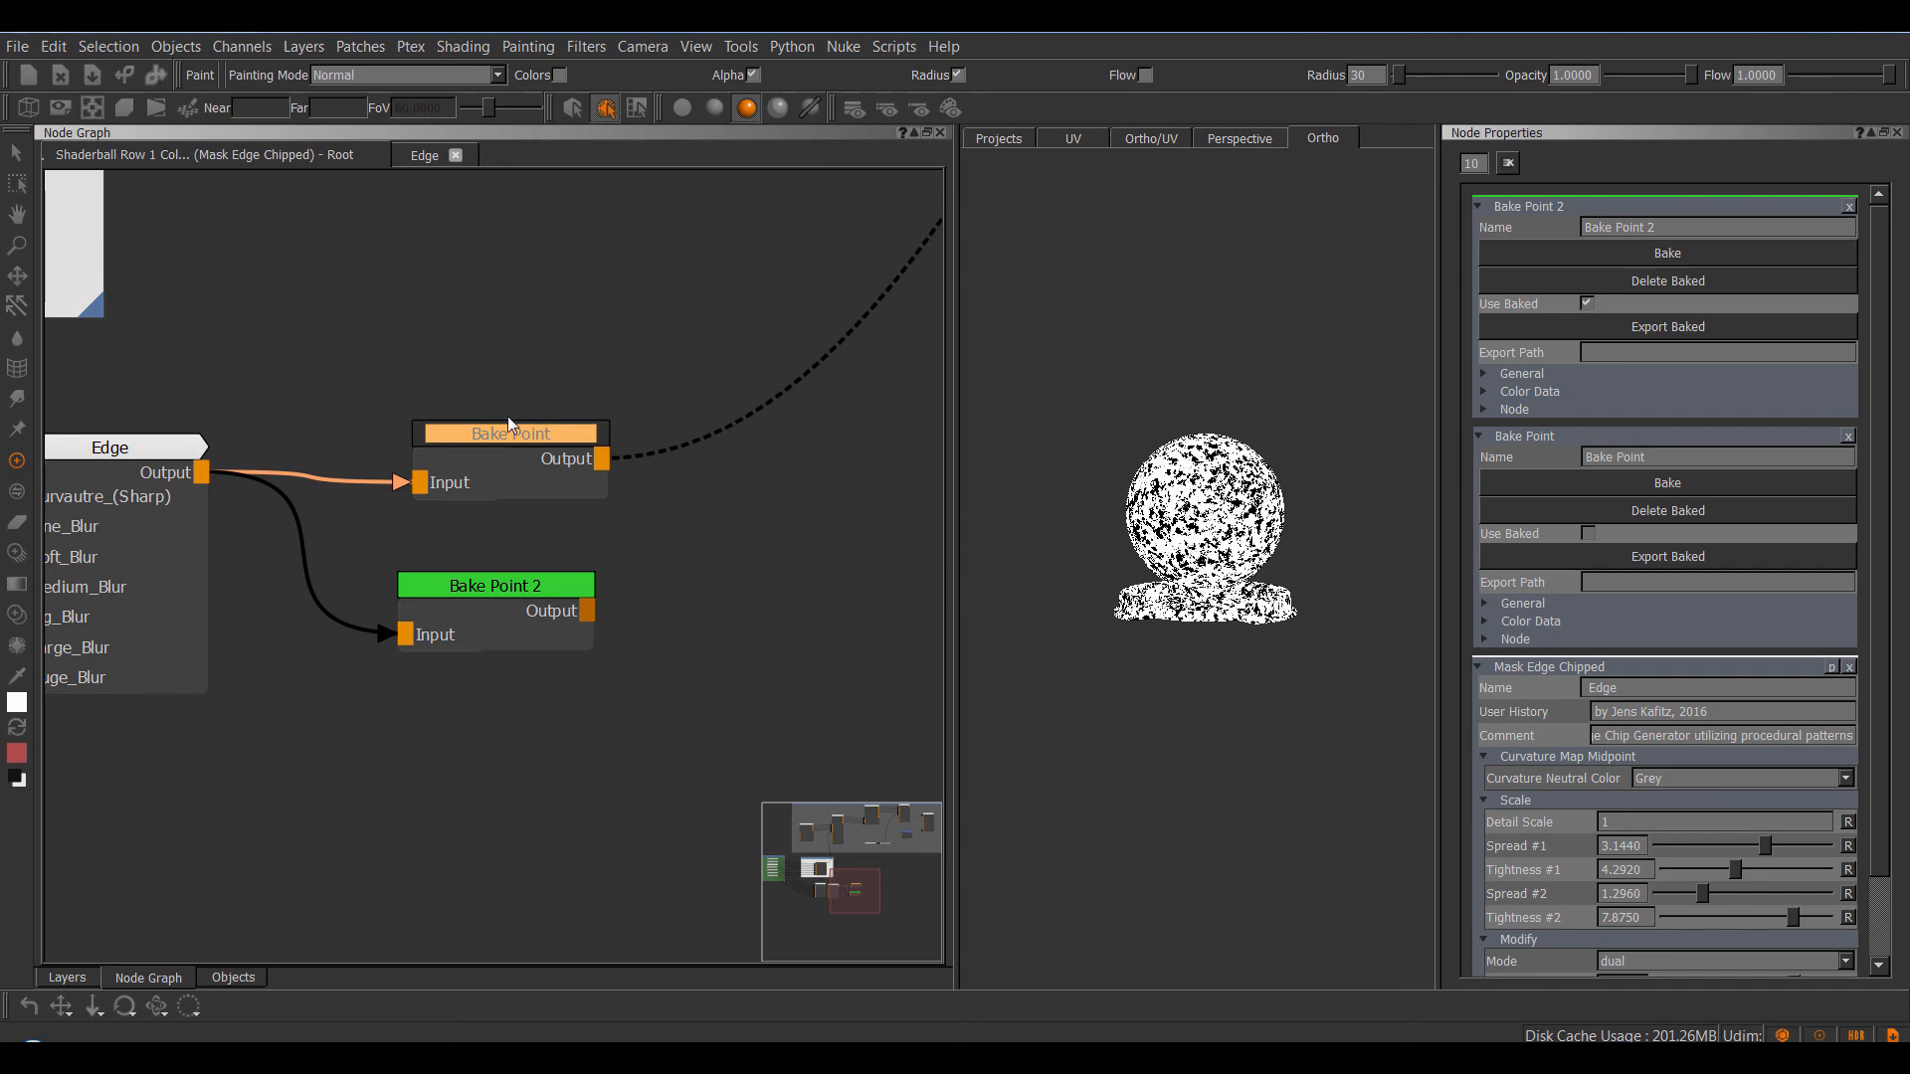
drag(508, 417, 497, 430)
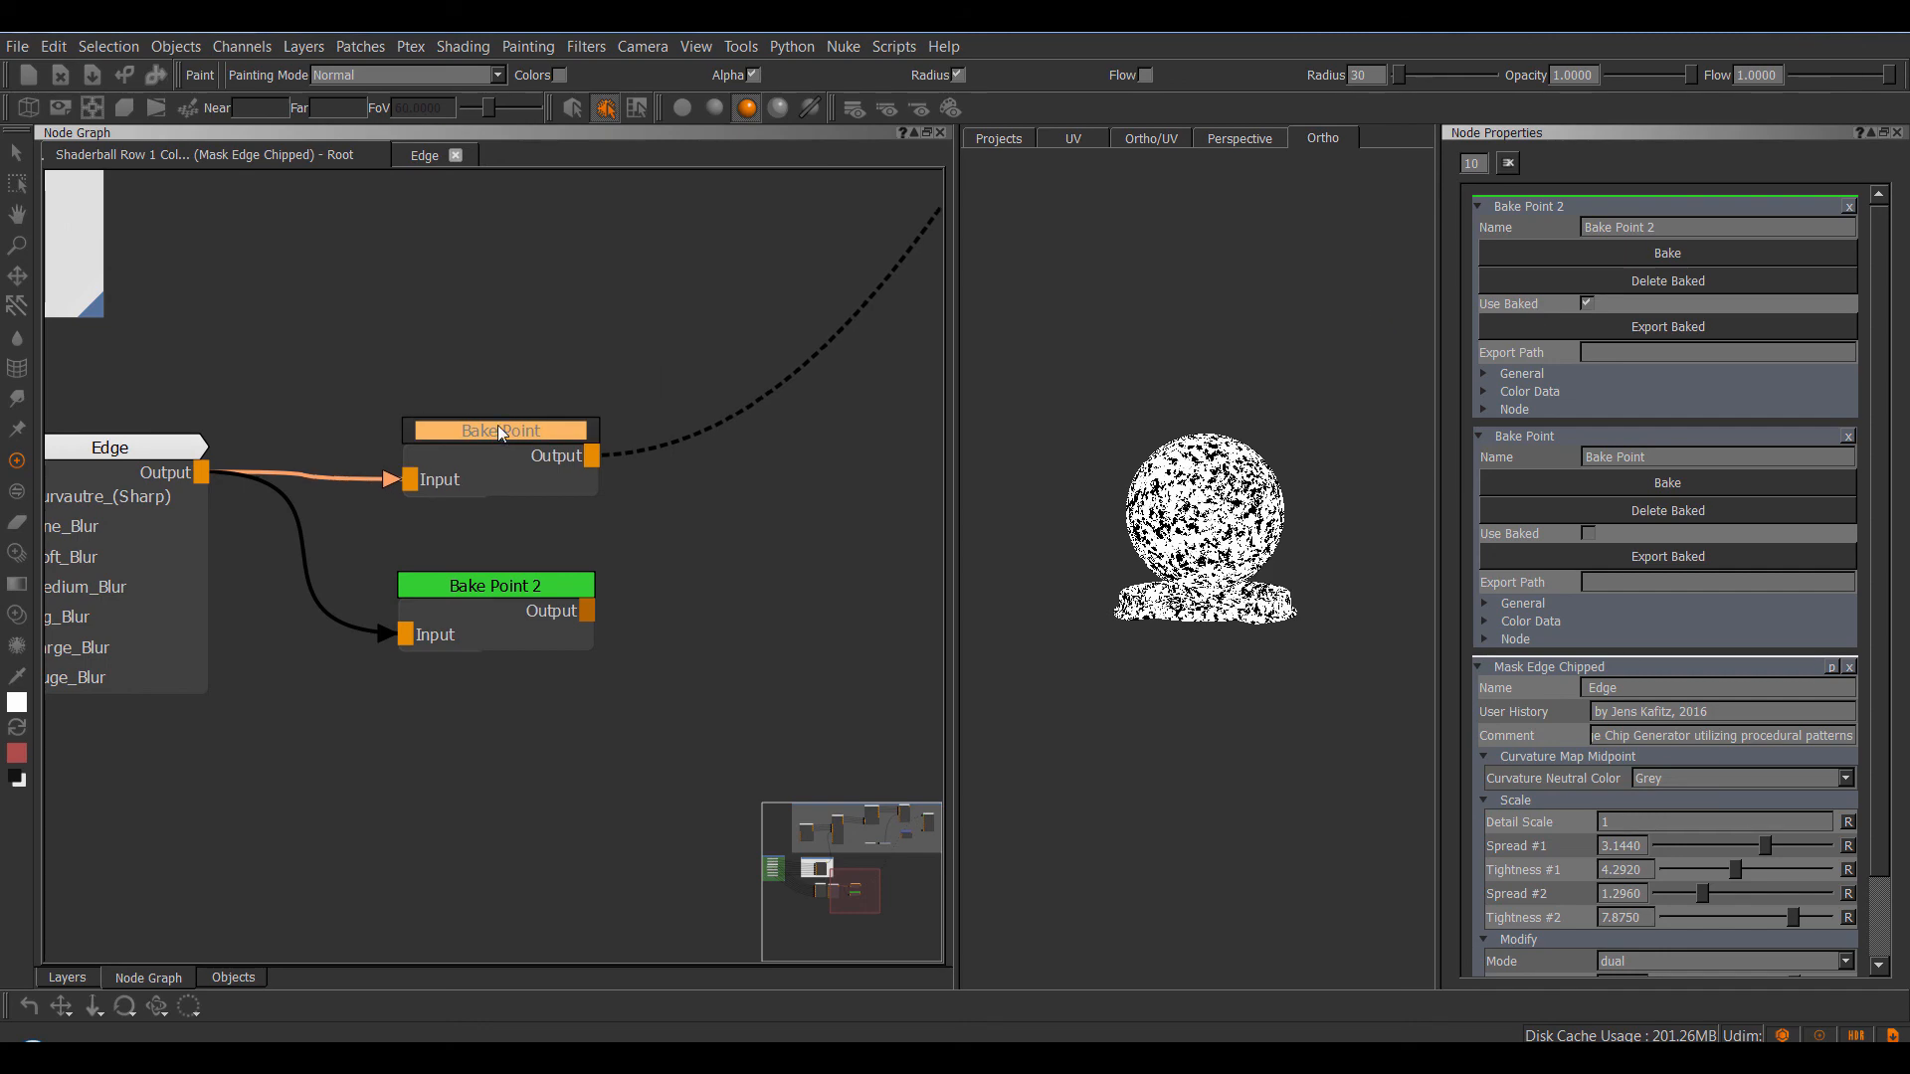